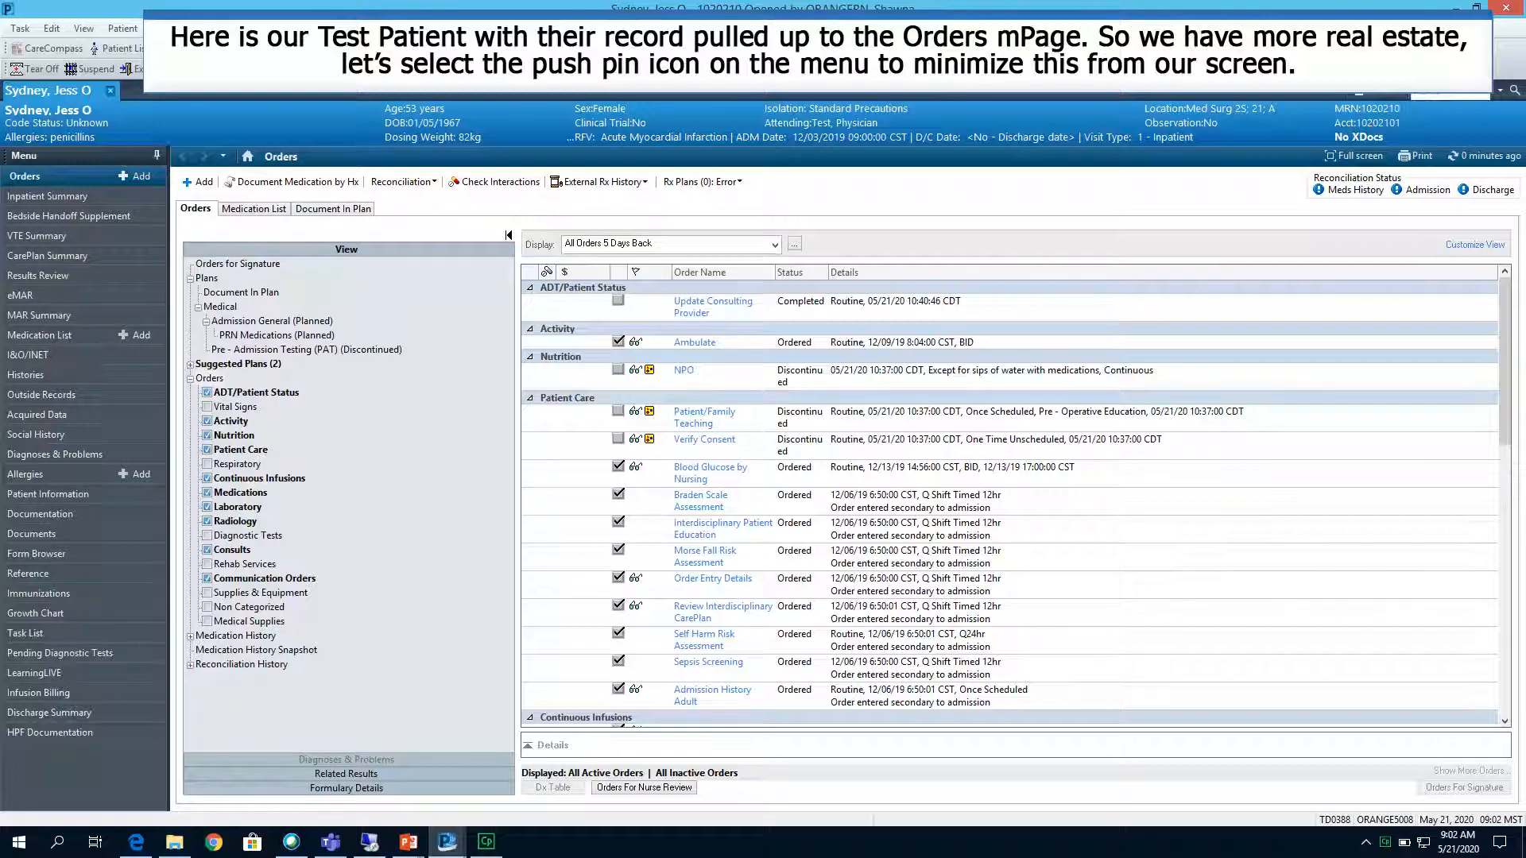
Collapse the side menu and customize the orders view to group by Active / Inactive as the second grouping level.
{"action": "left_click", "coordinate": [156, 155]}
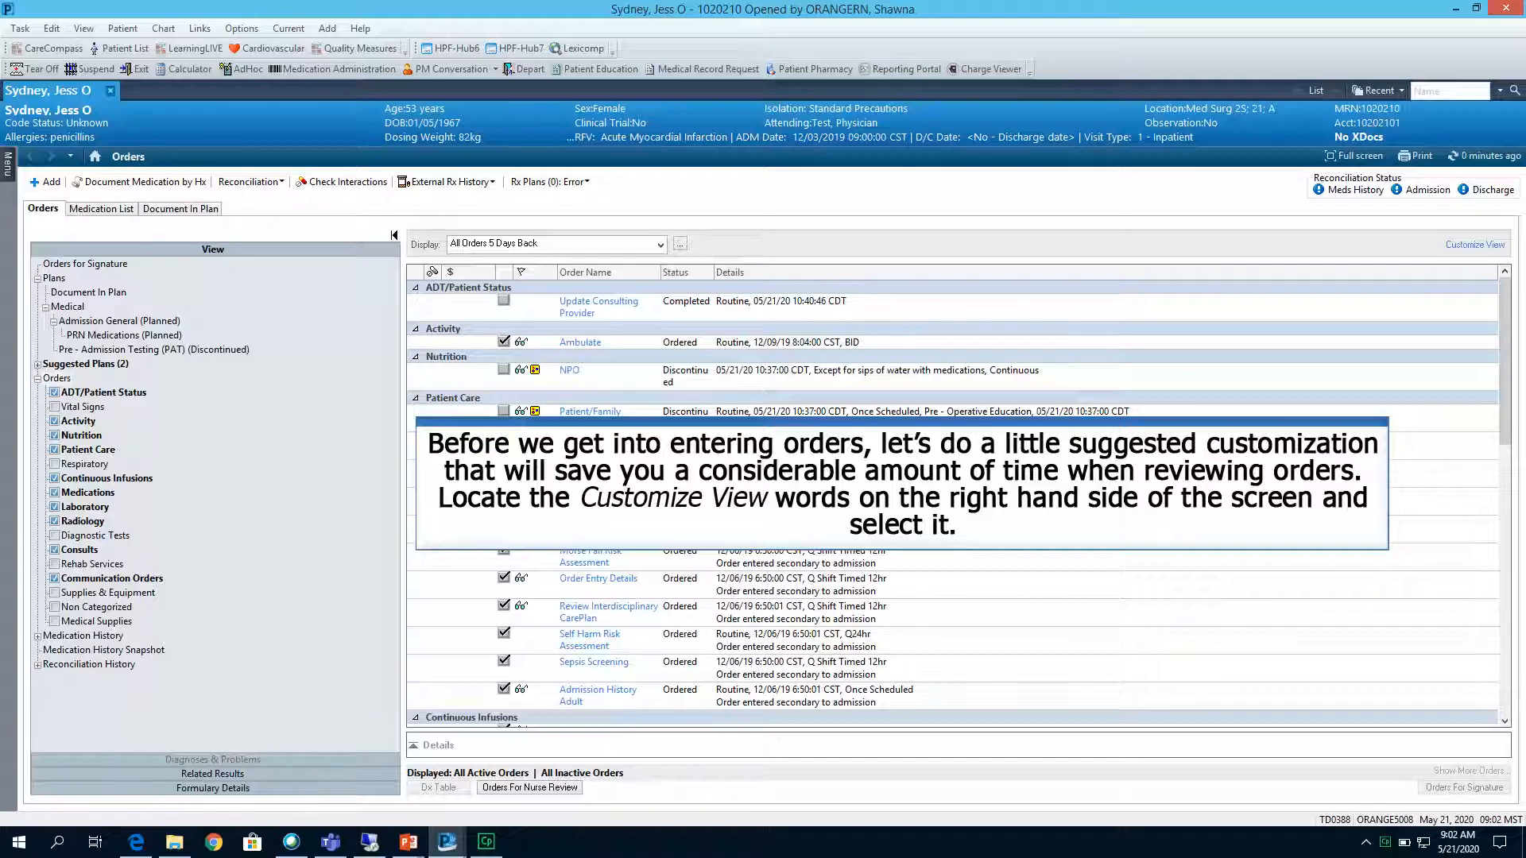
{"action": "left_click", "coordinate": [1460, 245]}
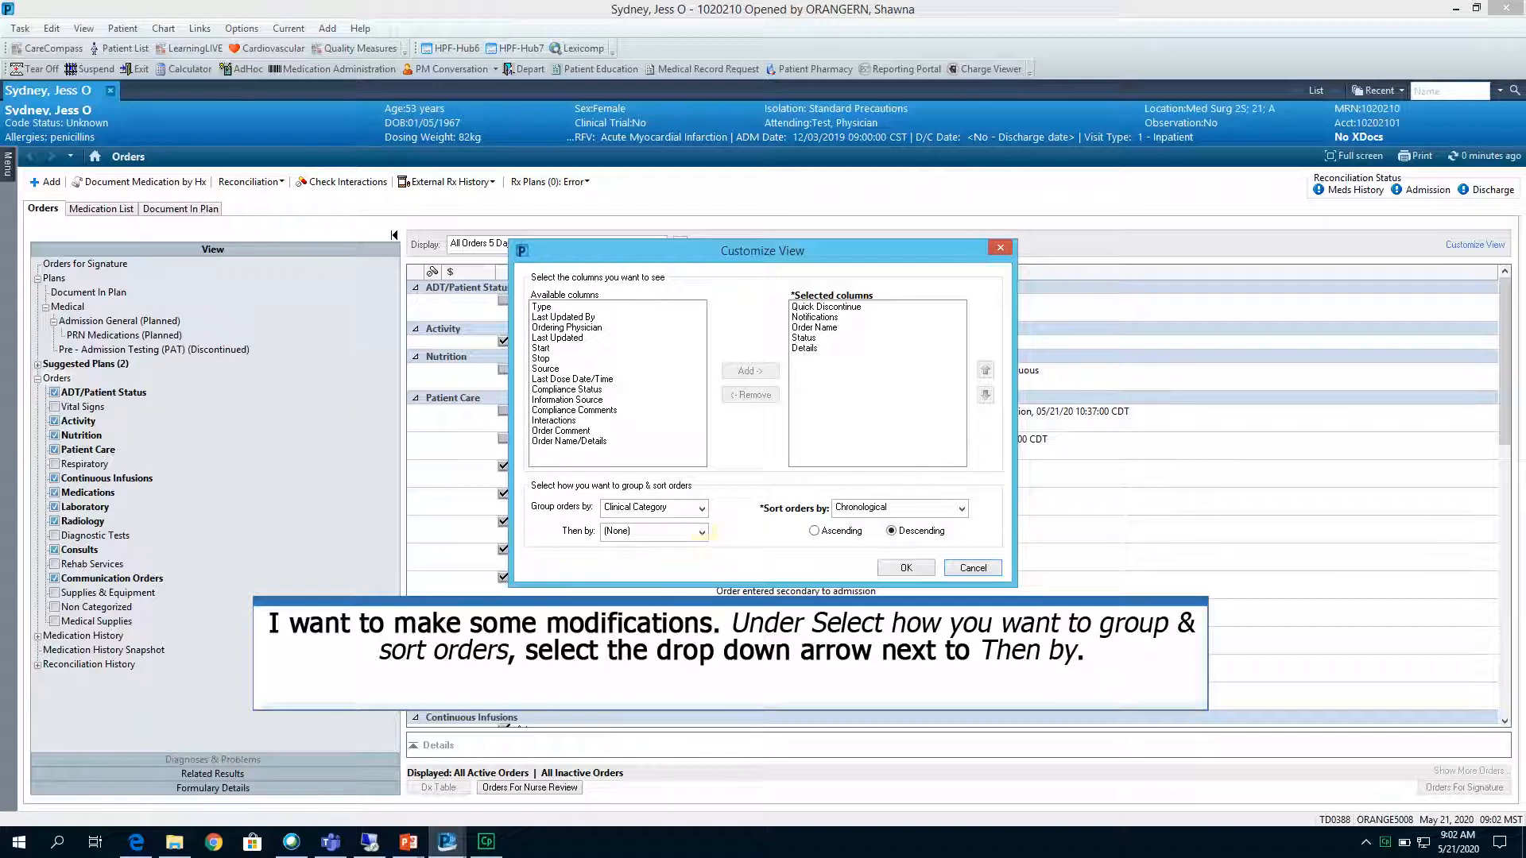
{"action": "left_click", "coordinate": [702, 533]}
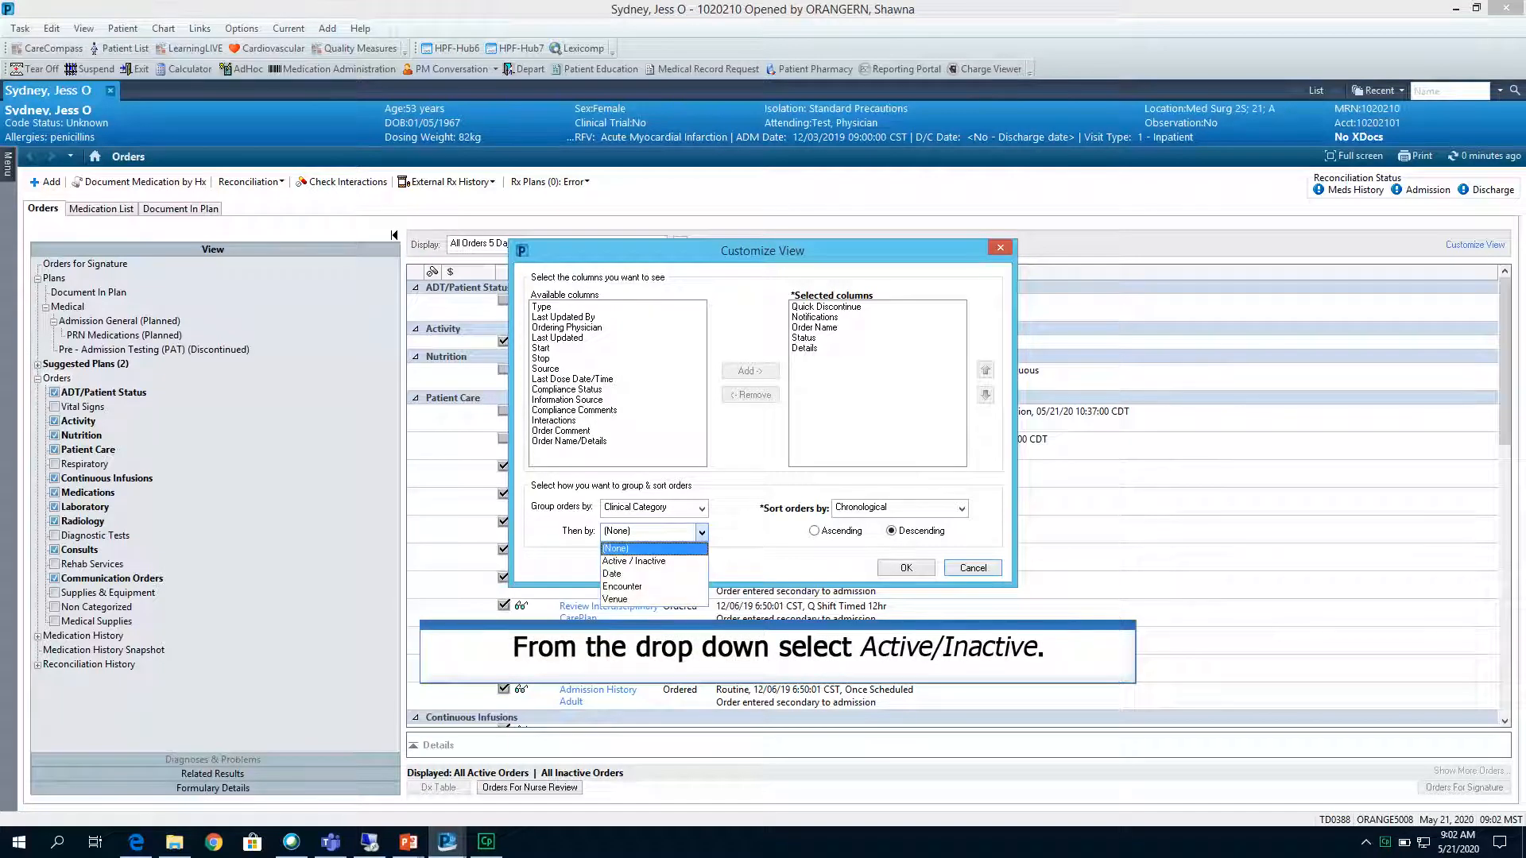
{"action": "left_click", "coordinate": [634, 561]}
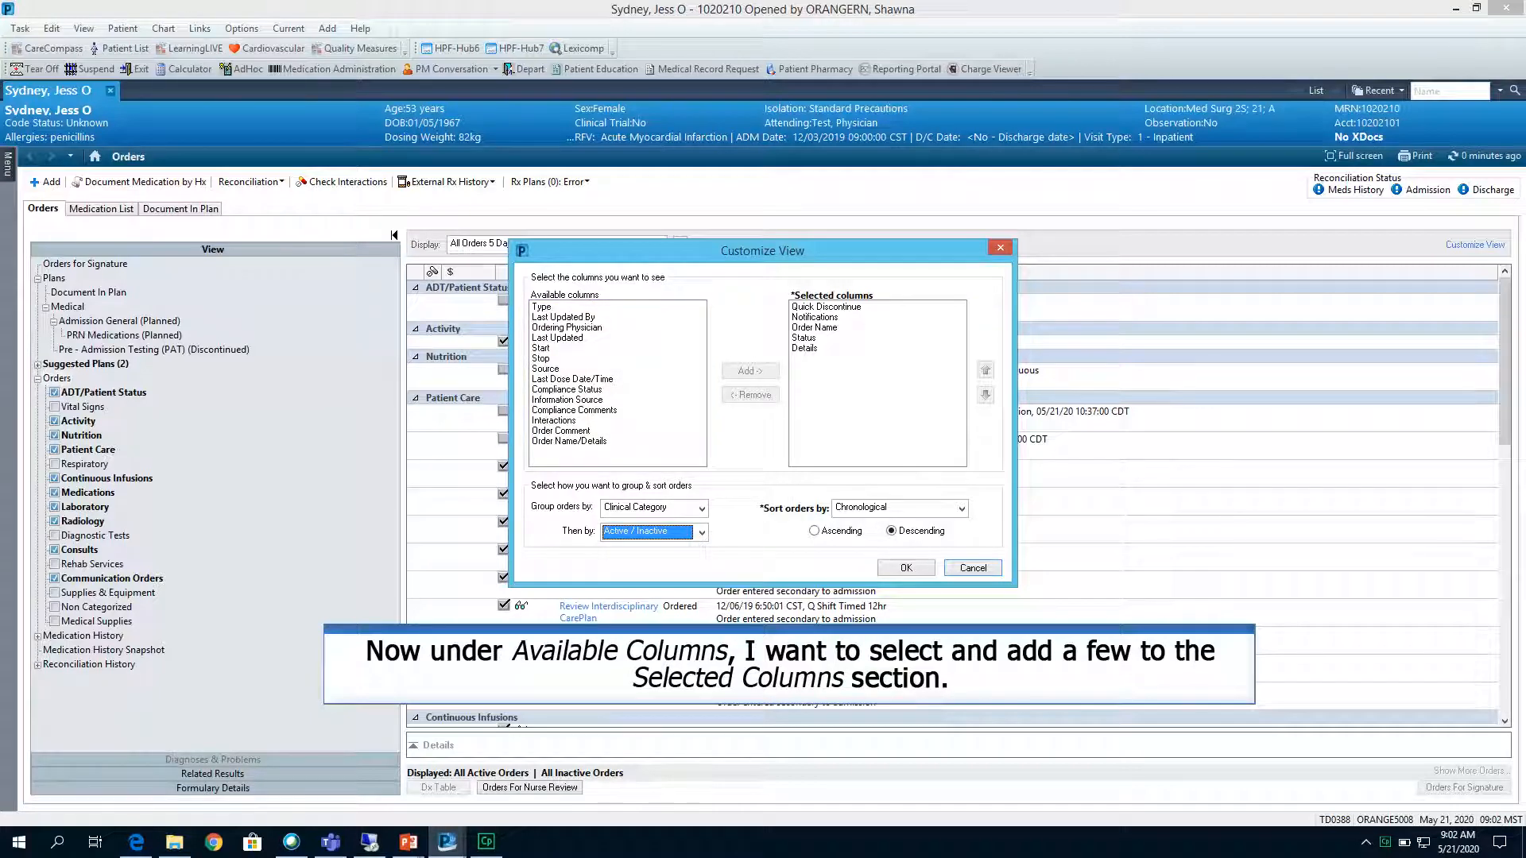
Add the Ordering Physician and Last Updated columns to the orders view and apply the customization.
{"action": "left_click", "coordinate": [571, 327]}
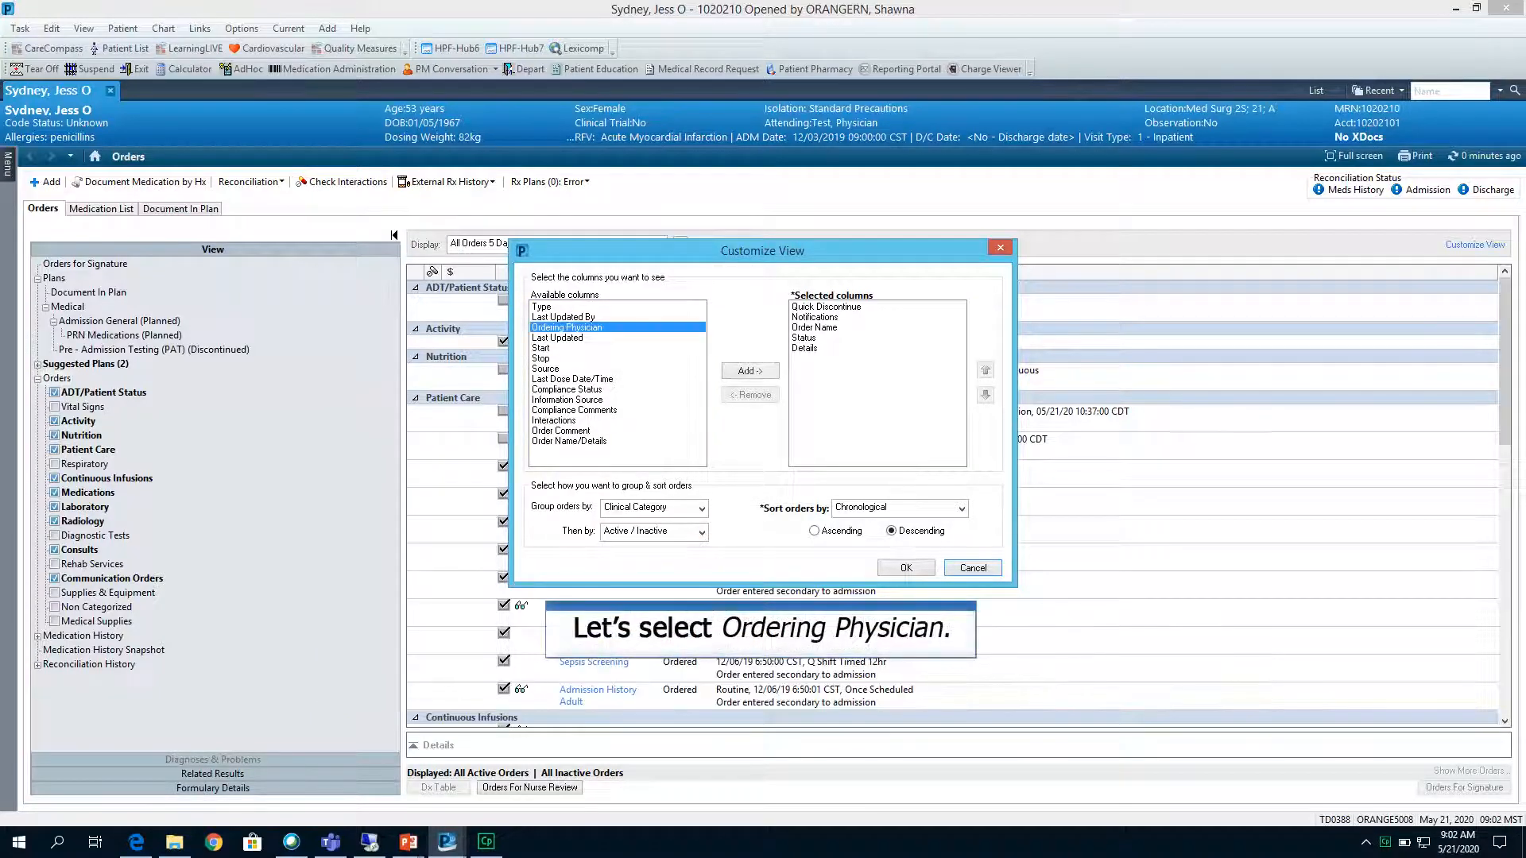
{"action": "left_click", "coordinate": [750, 370]}
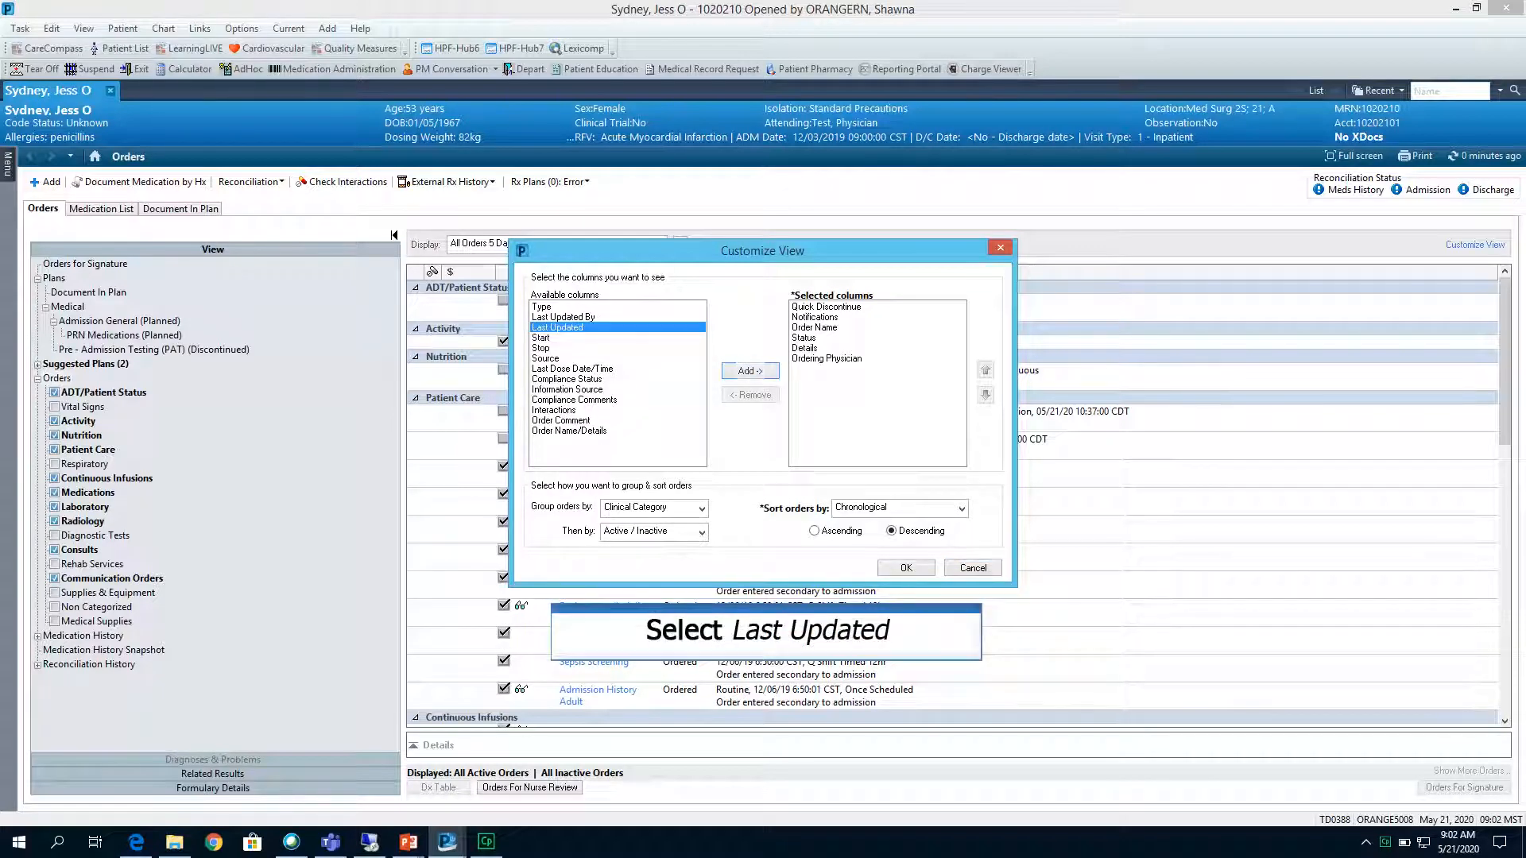
{"action": "left_click", "coordinate": [750, 370]}
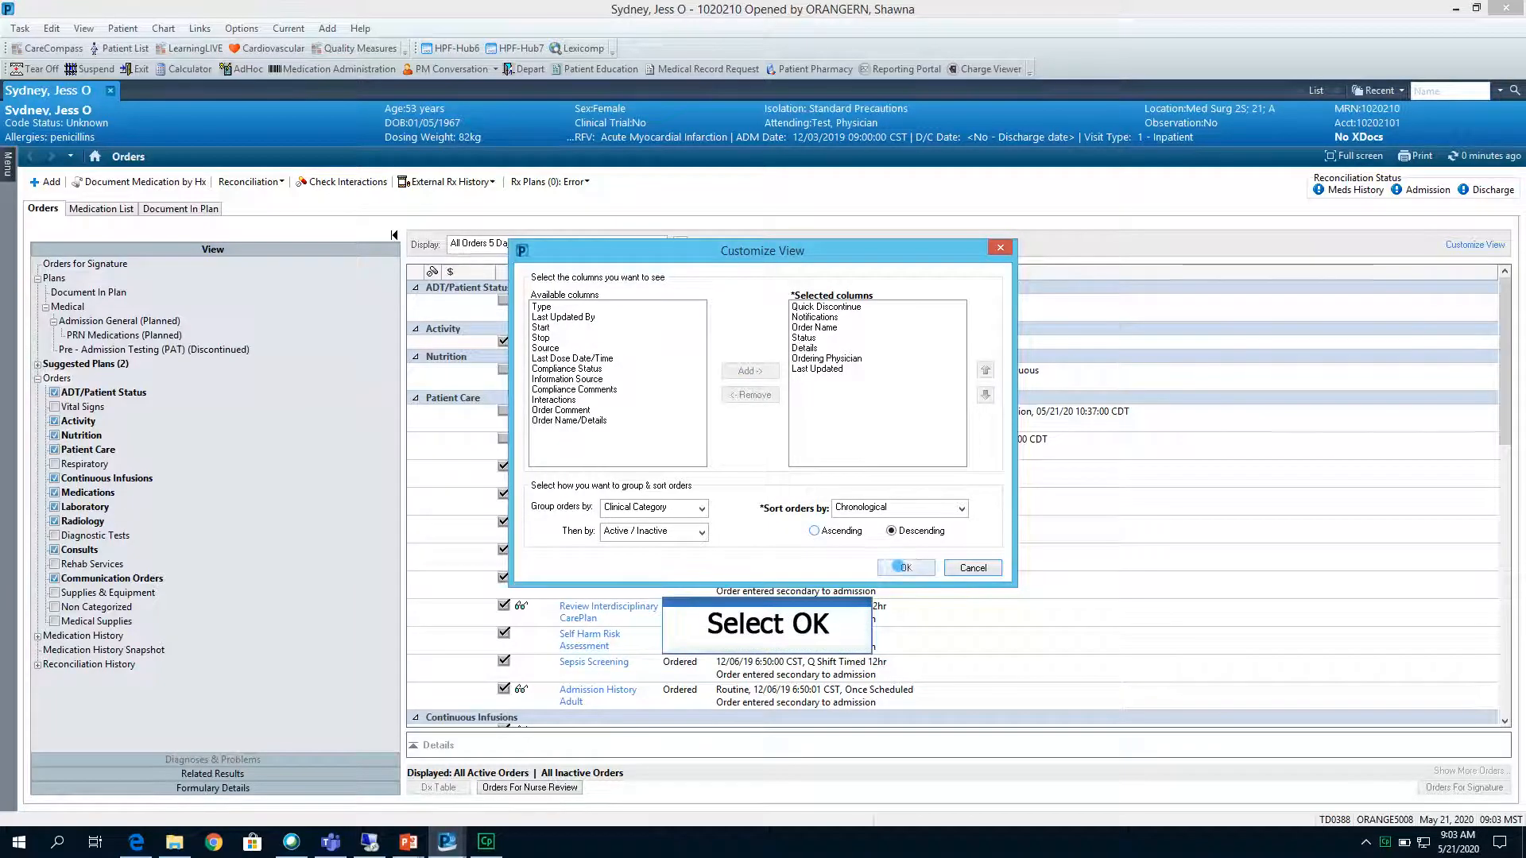
{"action": "left_click", "coordinate": [902, 567]}
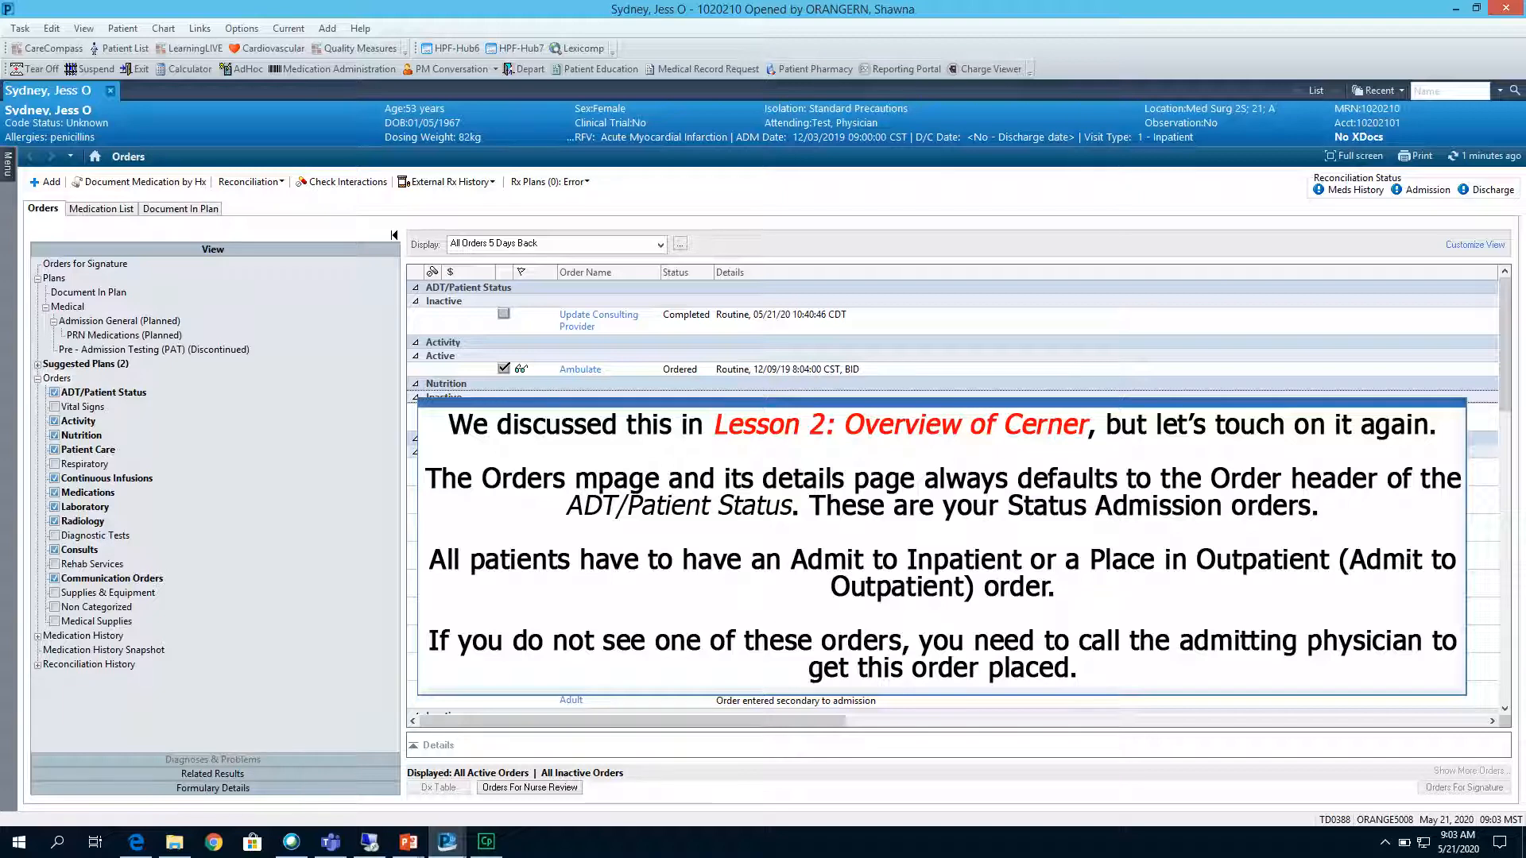
Go to the Patient Care orders and set the order display filter to All Orders (All Statuses).
{"action": "left_click", "coordinate": [87, 450]}
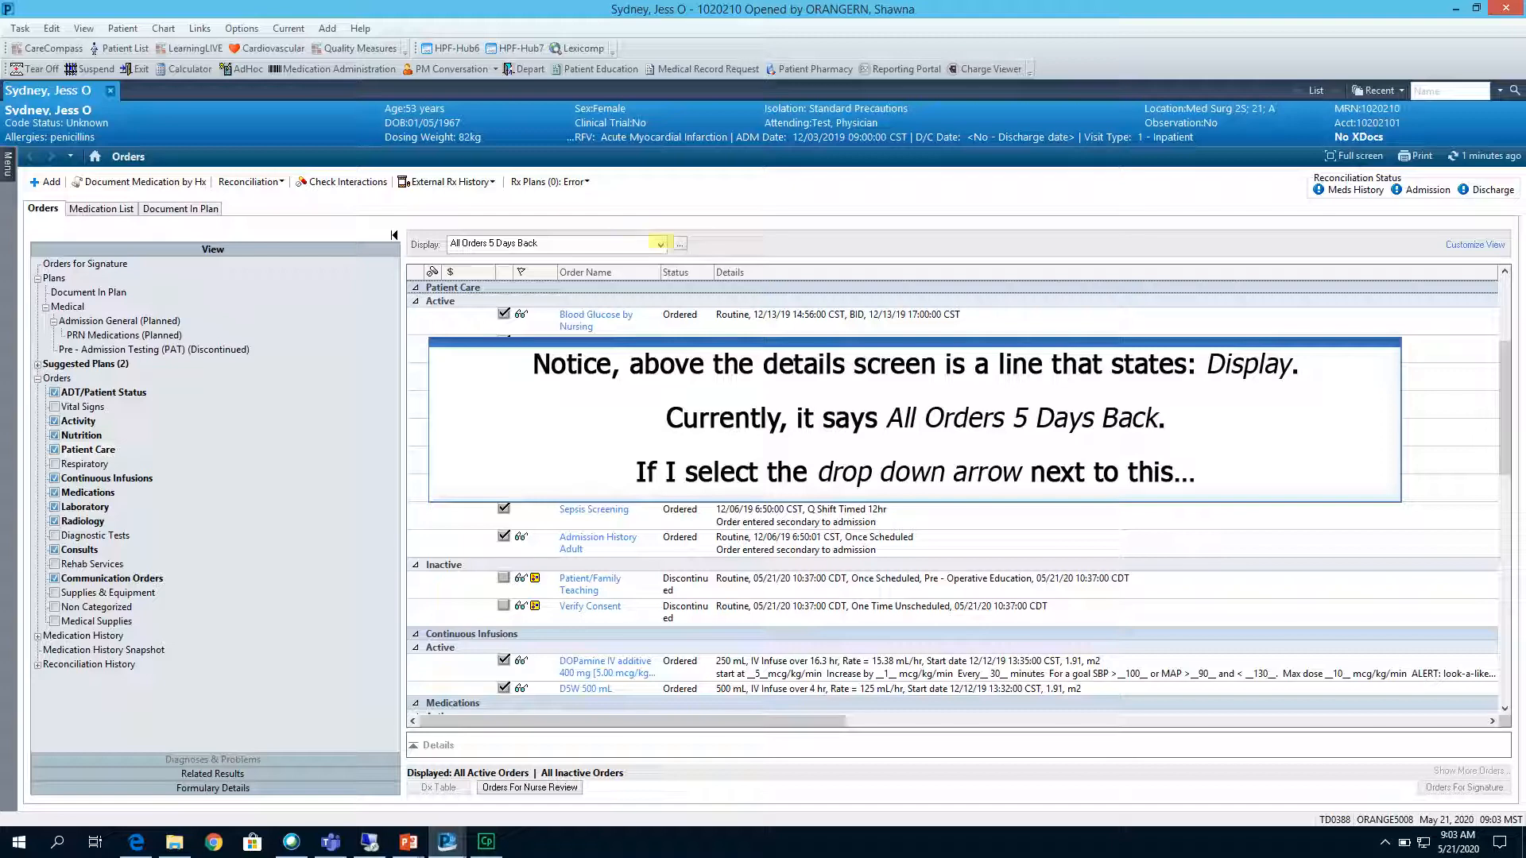
{"action": "left_click", "coordinate": [660, 245]}
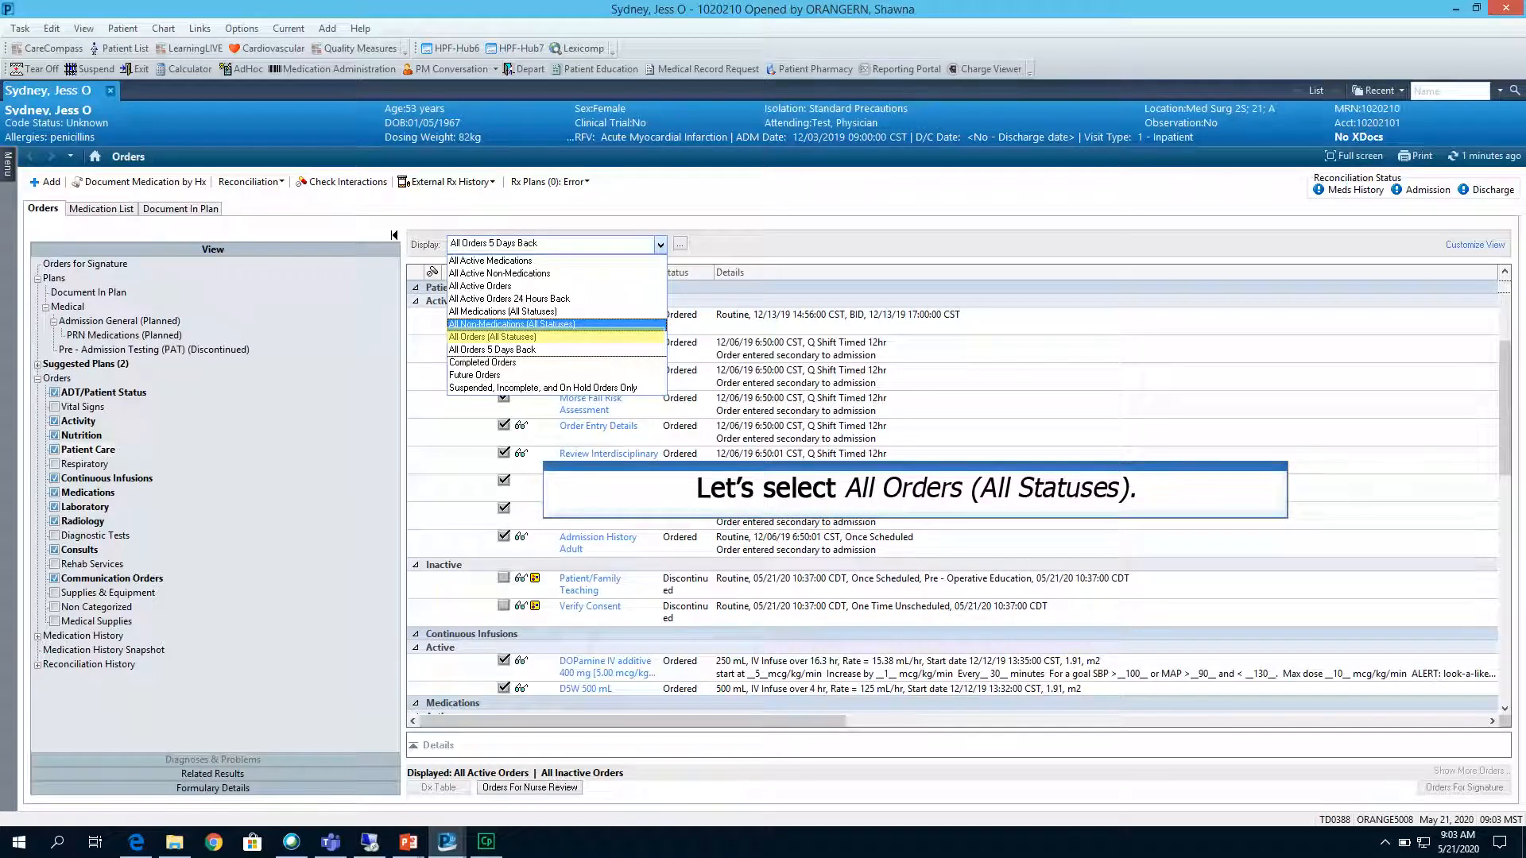
{"action": "left_click", "coordinate": [515, 336]}
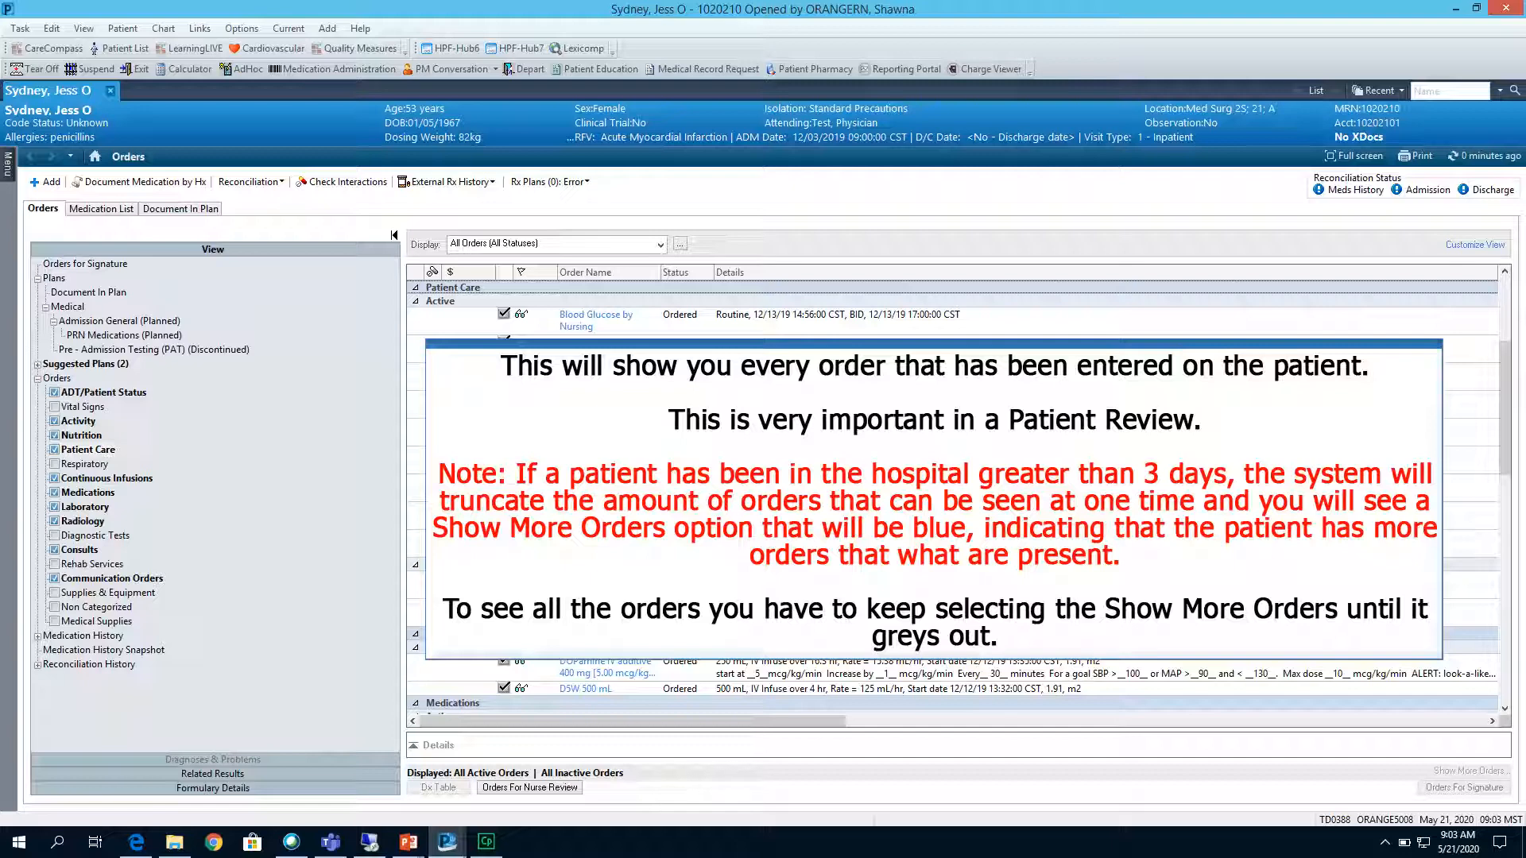
Review the Consults orders, the ADT/Patient Status orders and the discontinued Pre - Admission Testing (PAT) plan.
{"action": "left_click", "coordinate": [79, 550]}
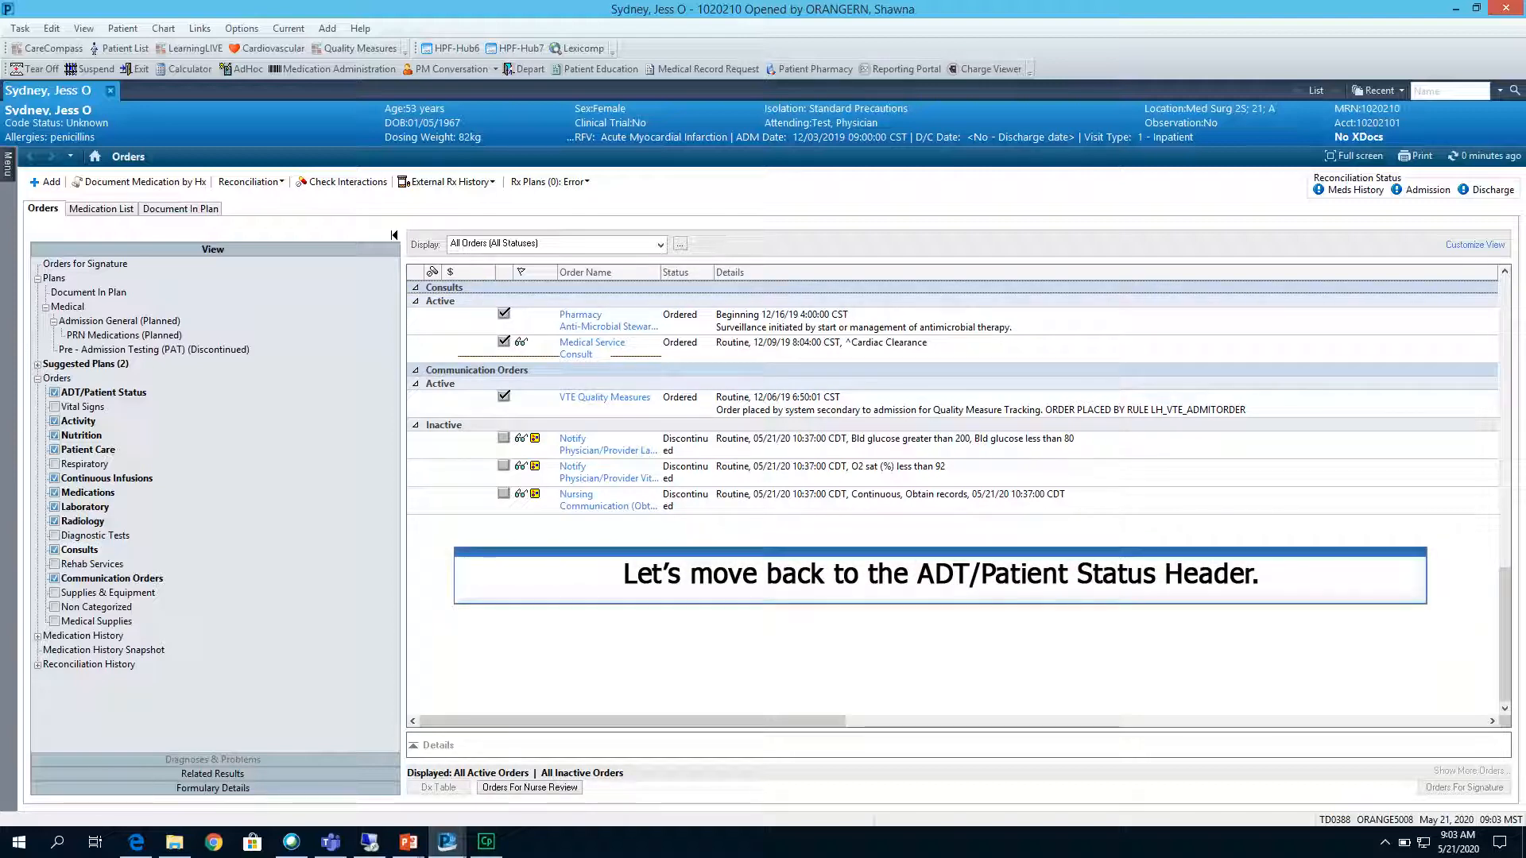
{"action": "left_click", "coordinate": [100, 391]}
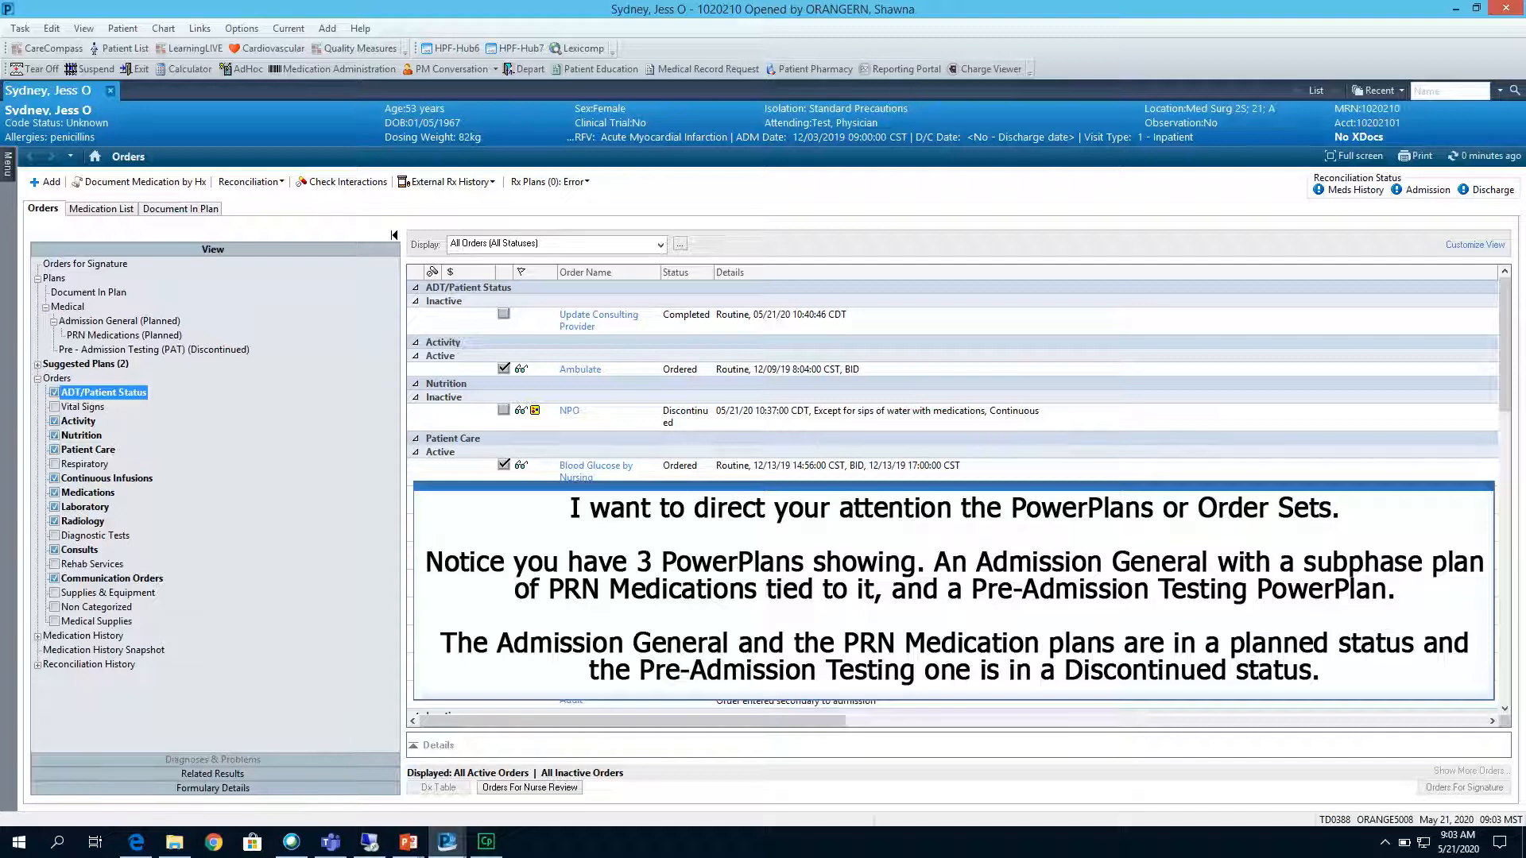
{"action": "left_click", "coordinate": [208, 350]}
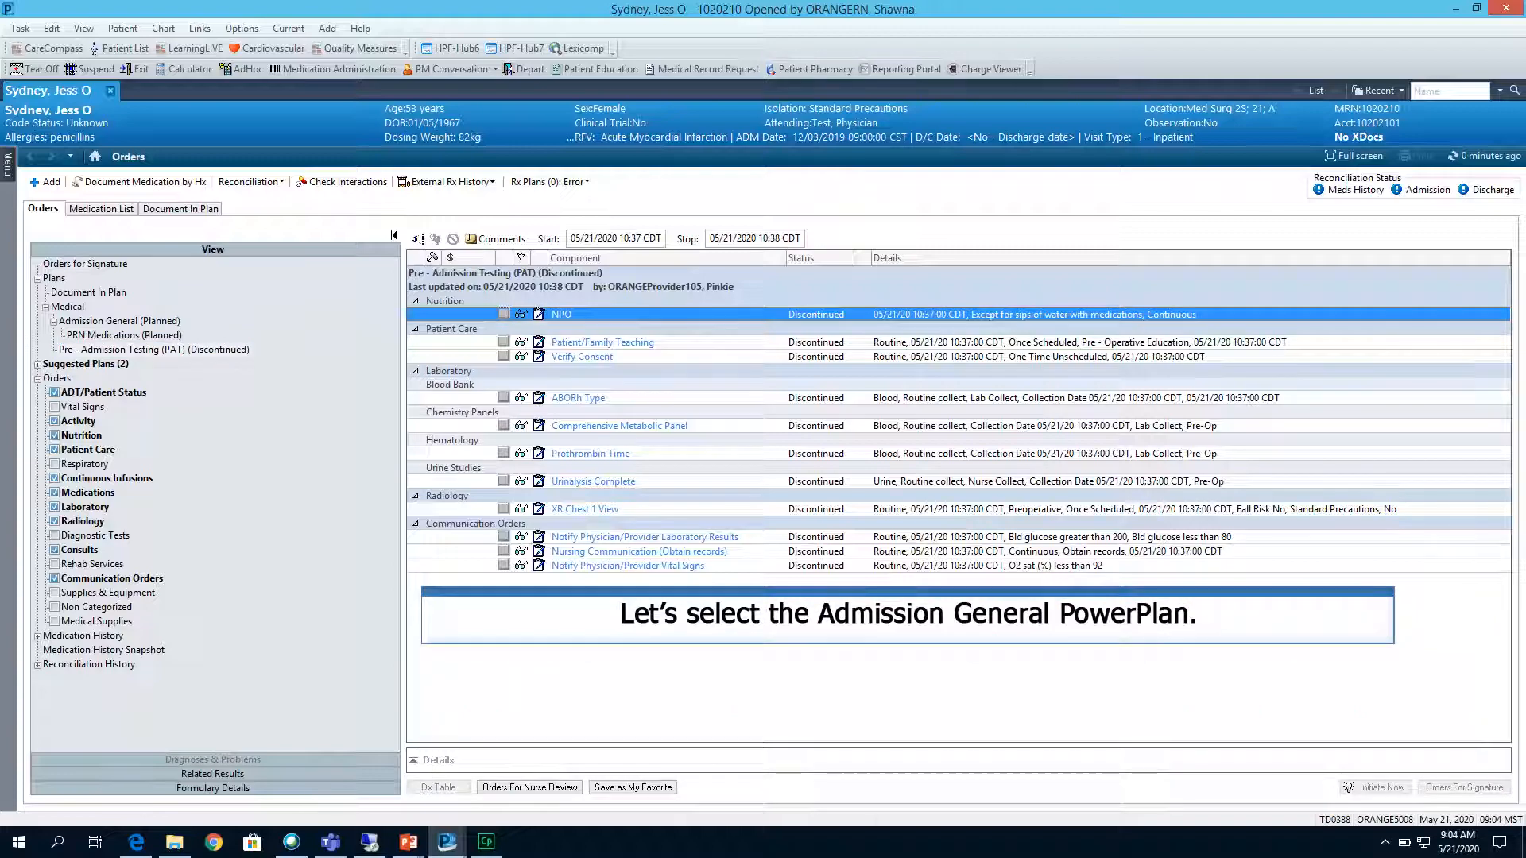
Show only the selected orders of the Admission General plan and review its PRN Medications subphase before returning to it.
{"action": "left_click", "coordinate": [120, 321]}
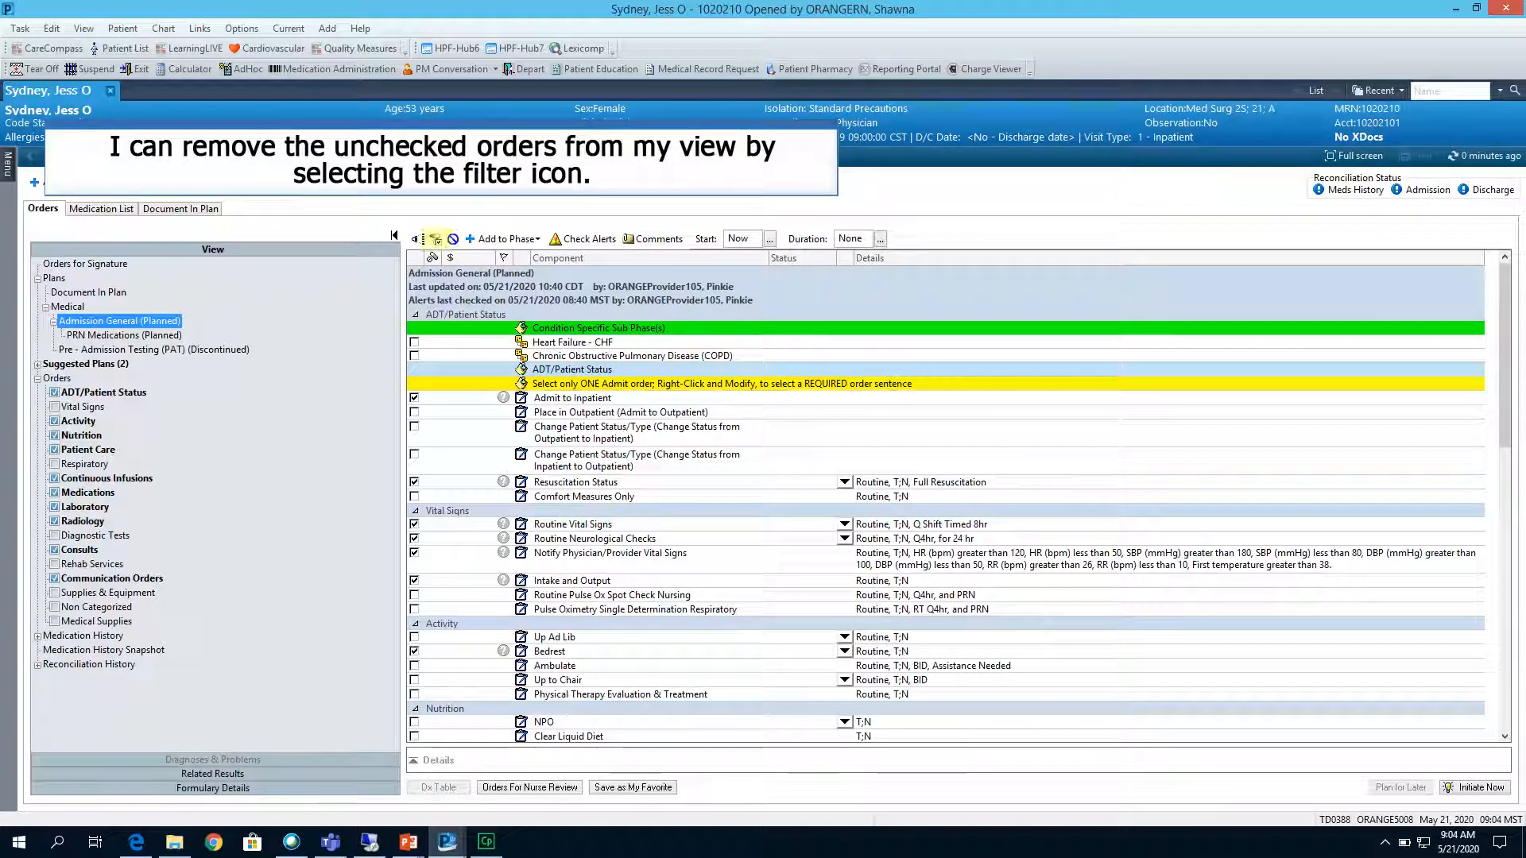
{"action": "left_click", "coordinate": [435, 239]}
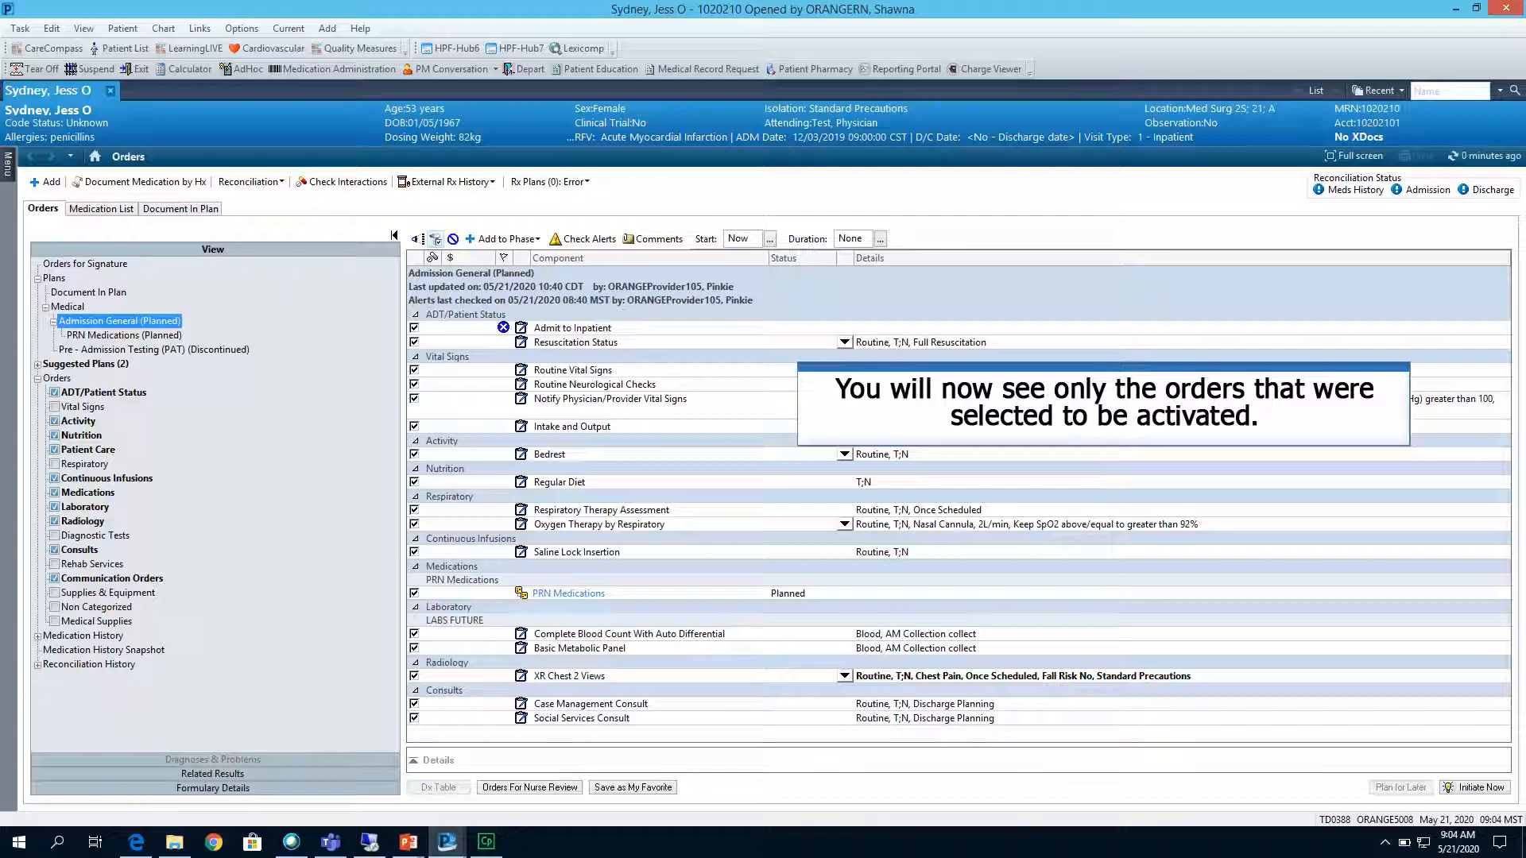
{"action": "left_click", "coordinate": [124, 335]}
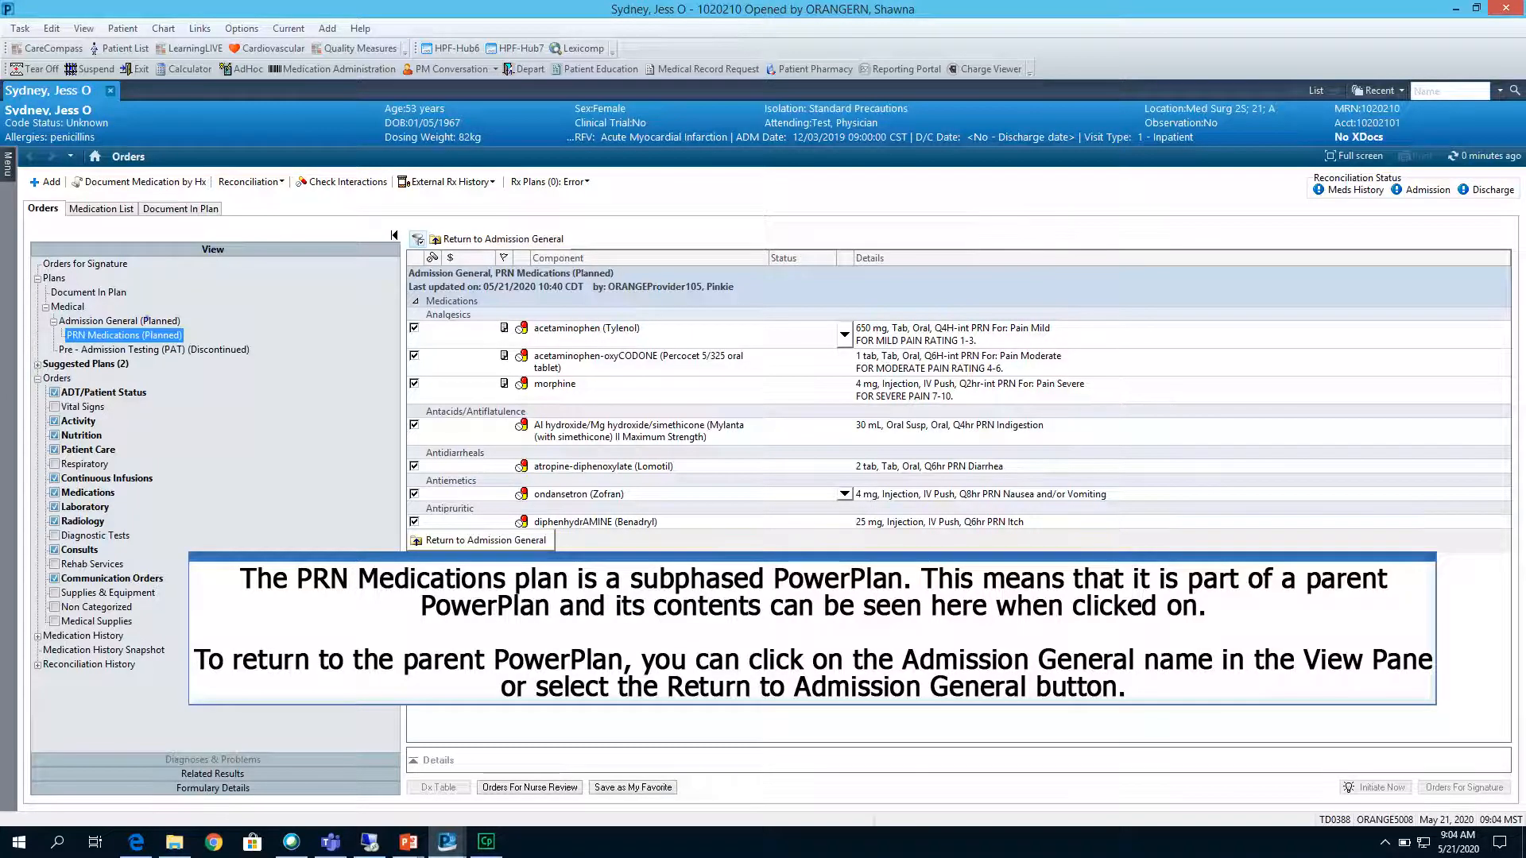
{"action": "left_click", "coordinate": [120, 321]}
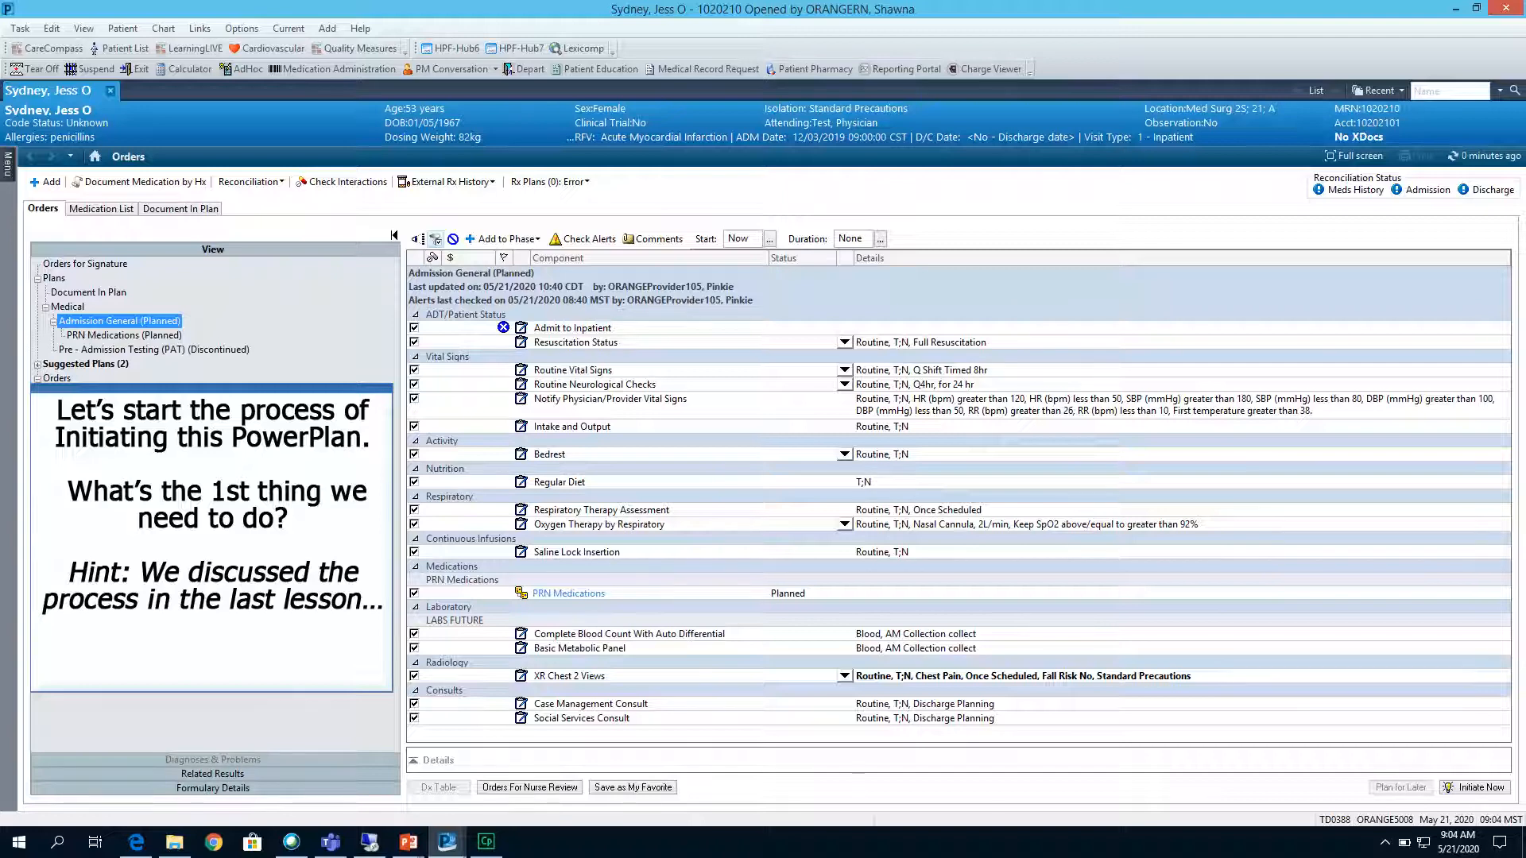
Check the Admission General plan's information for who planned and signed it.
{"action": "right_click", "coordinate": [148, 319]}
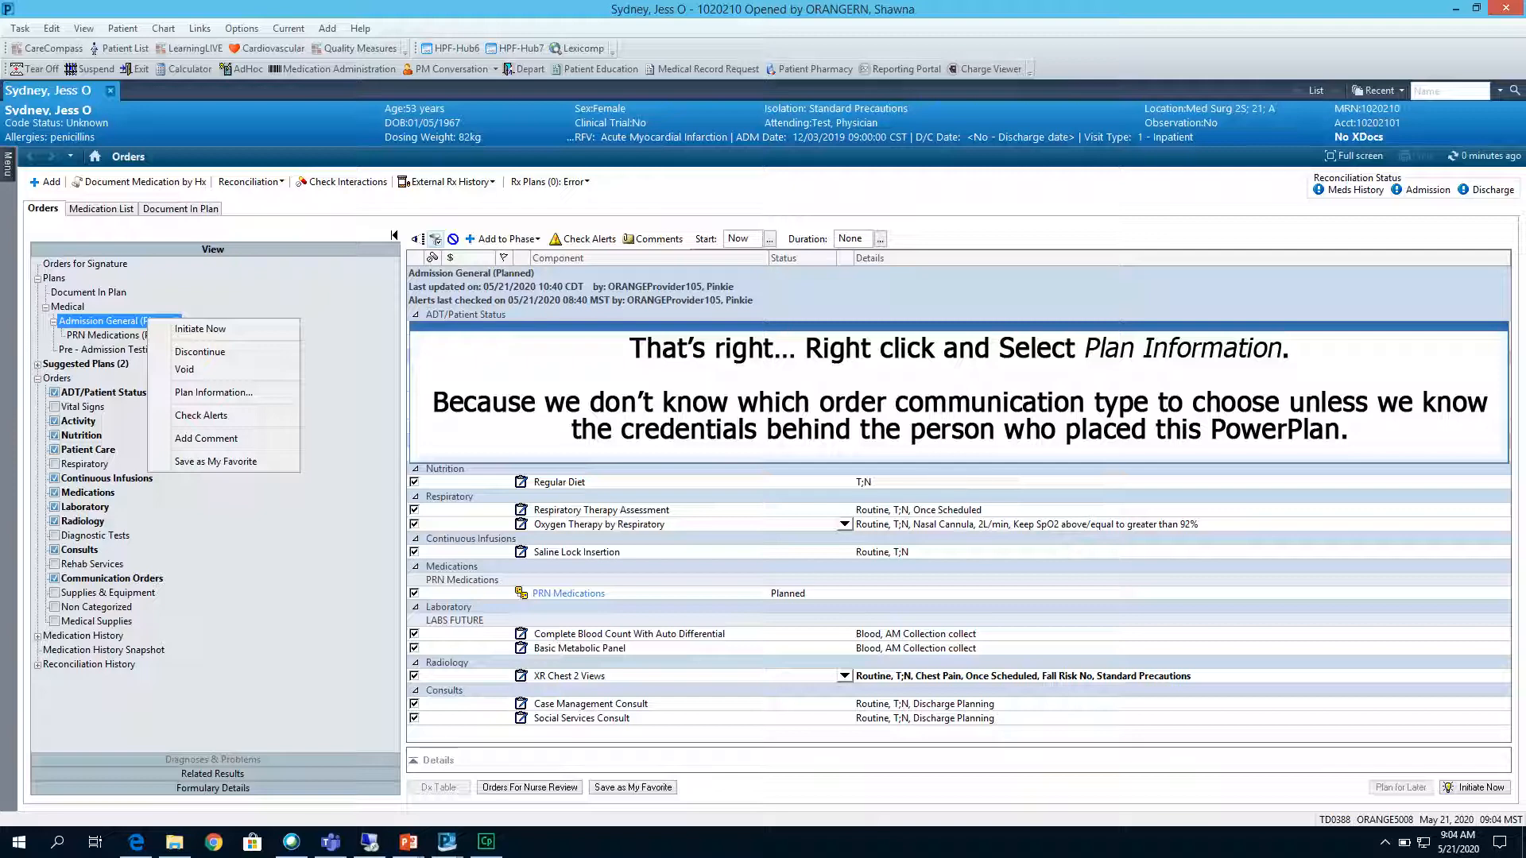
{"action": "left_click", "coordinate": [213, 393]}
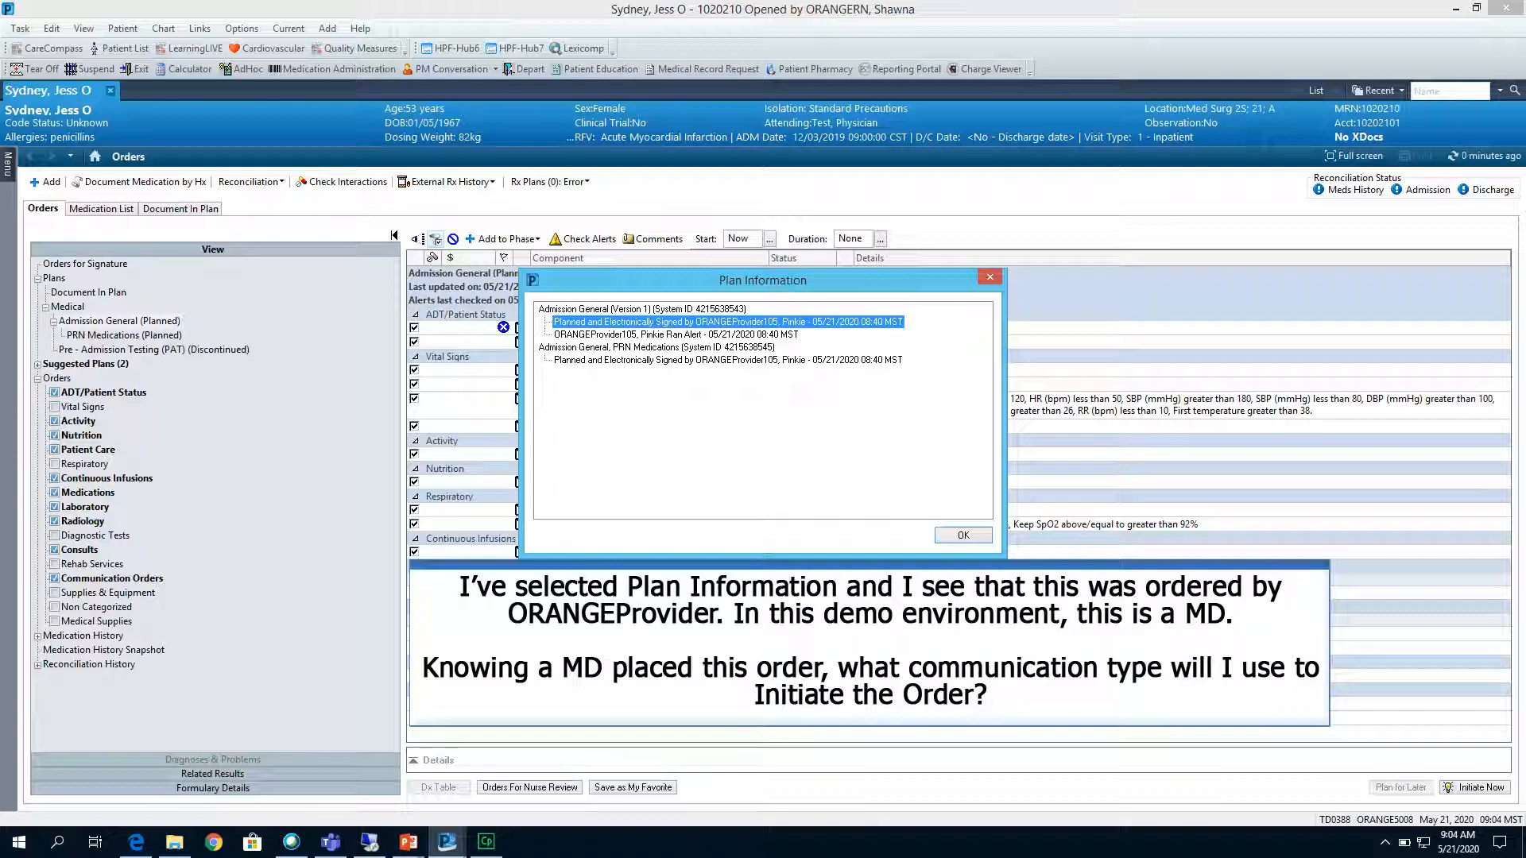
{"action": "left_click", "coordinate": [953, 532]}
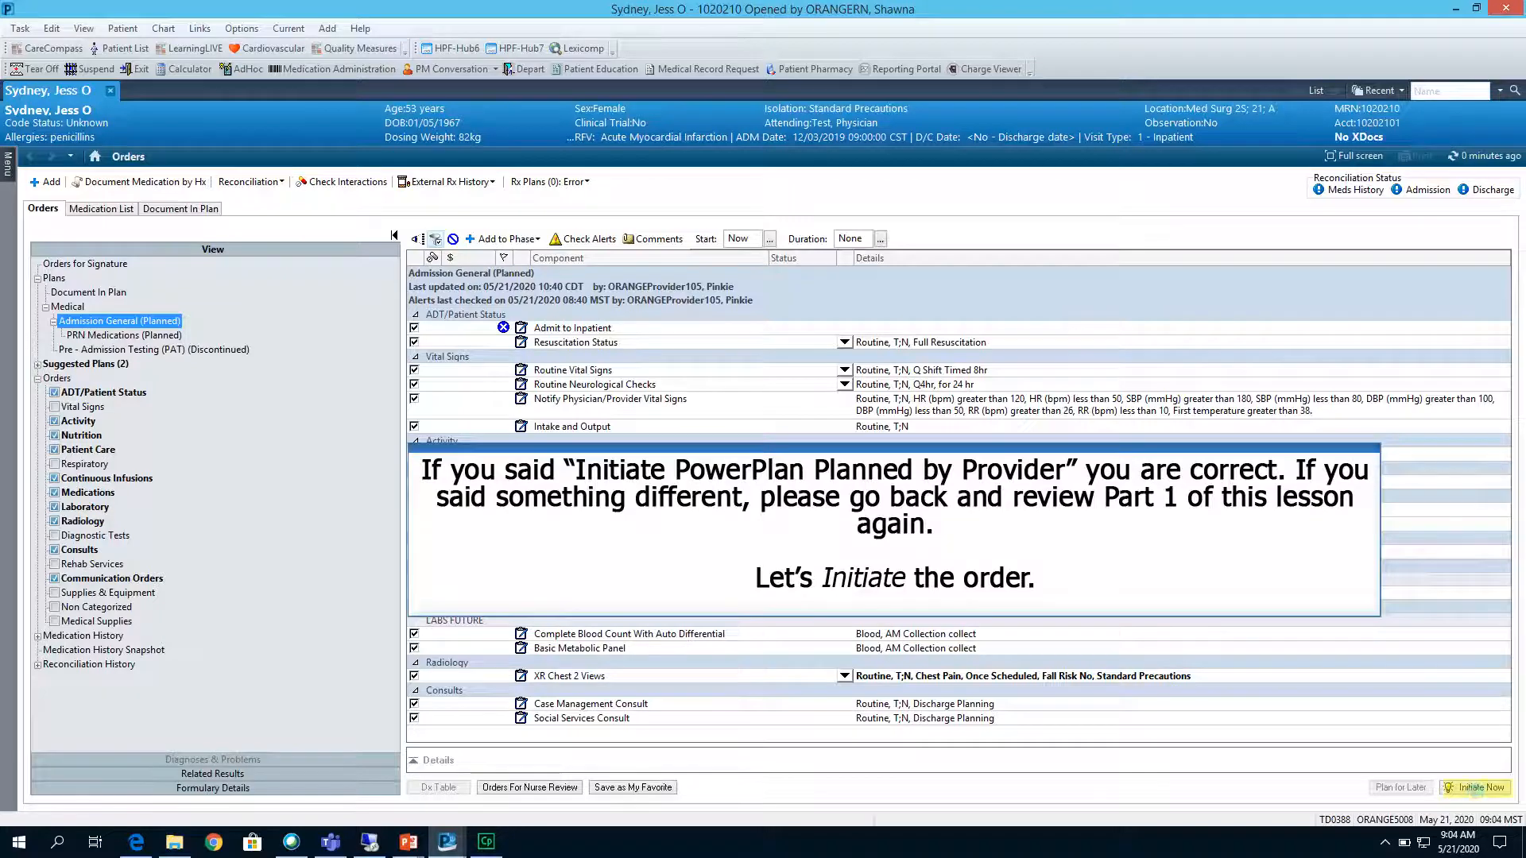
Initiate the Admission General plan with Admit to Inpatient as "Adult, Acute, Location: Telemetry" and communication type "Initiate PowerPlan Planned by Provider".
{"action": "left_click", "coordinate": [1476, 787]}
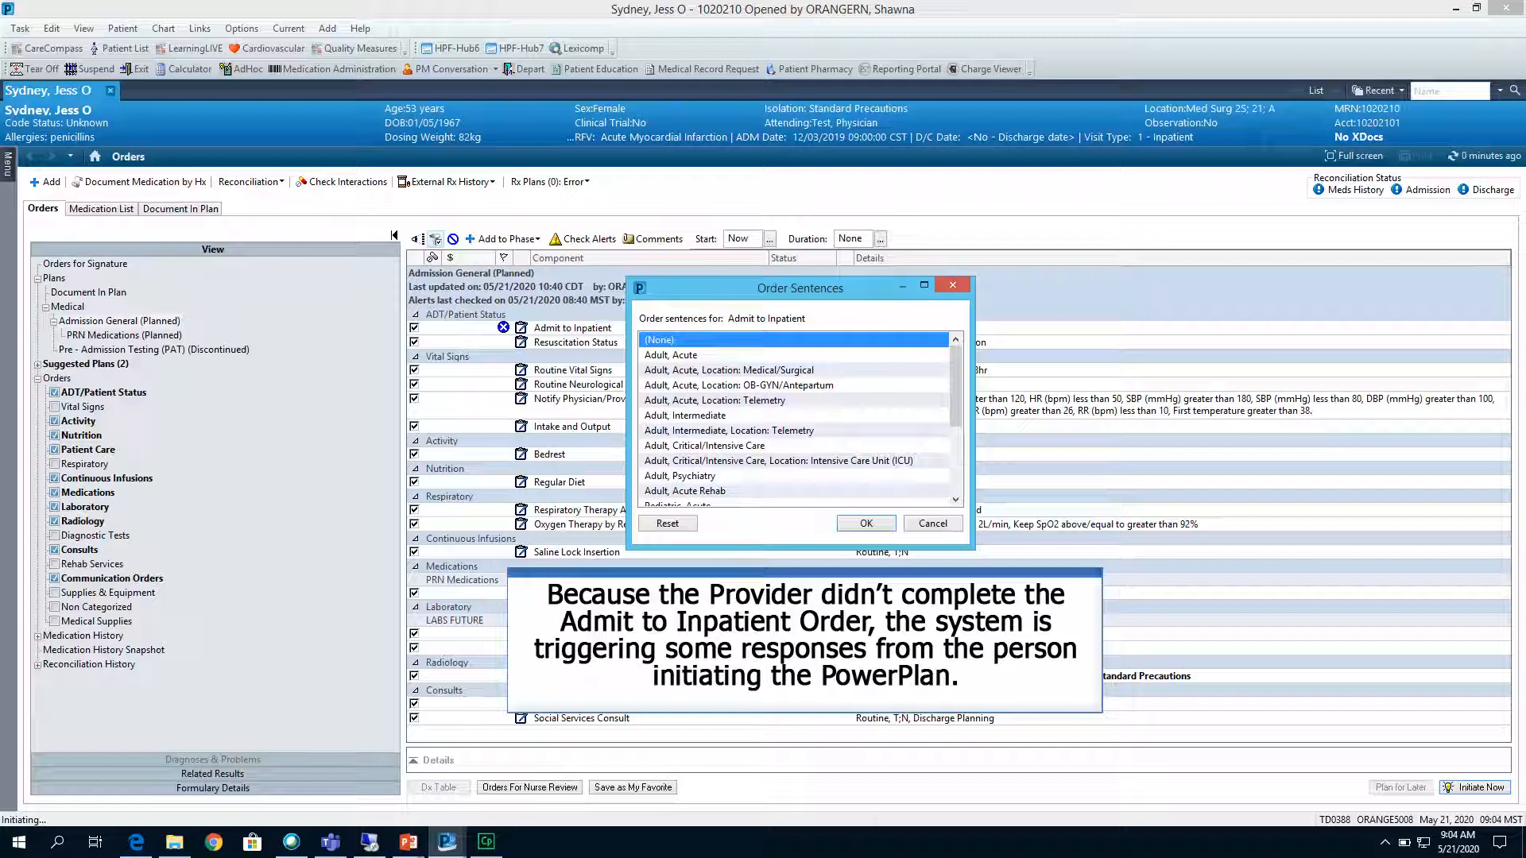
{"action": "left_click", "coordinate": [714, 401]}
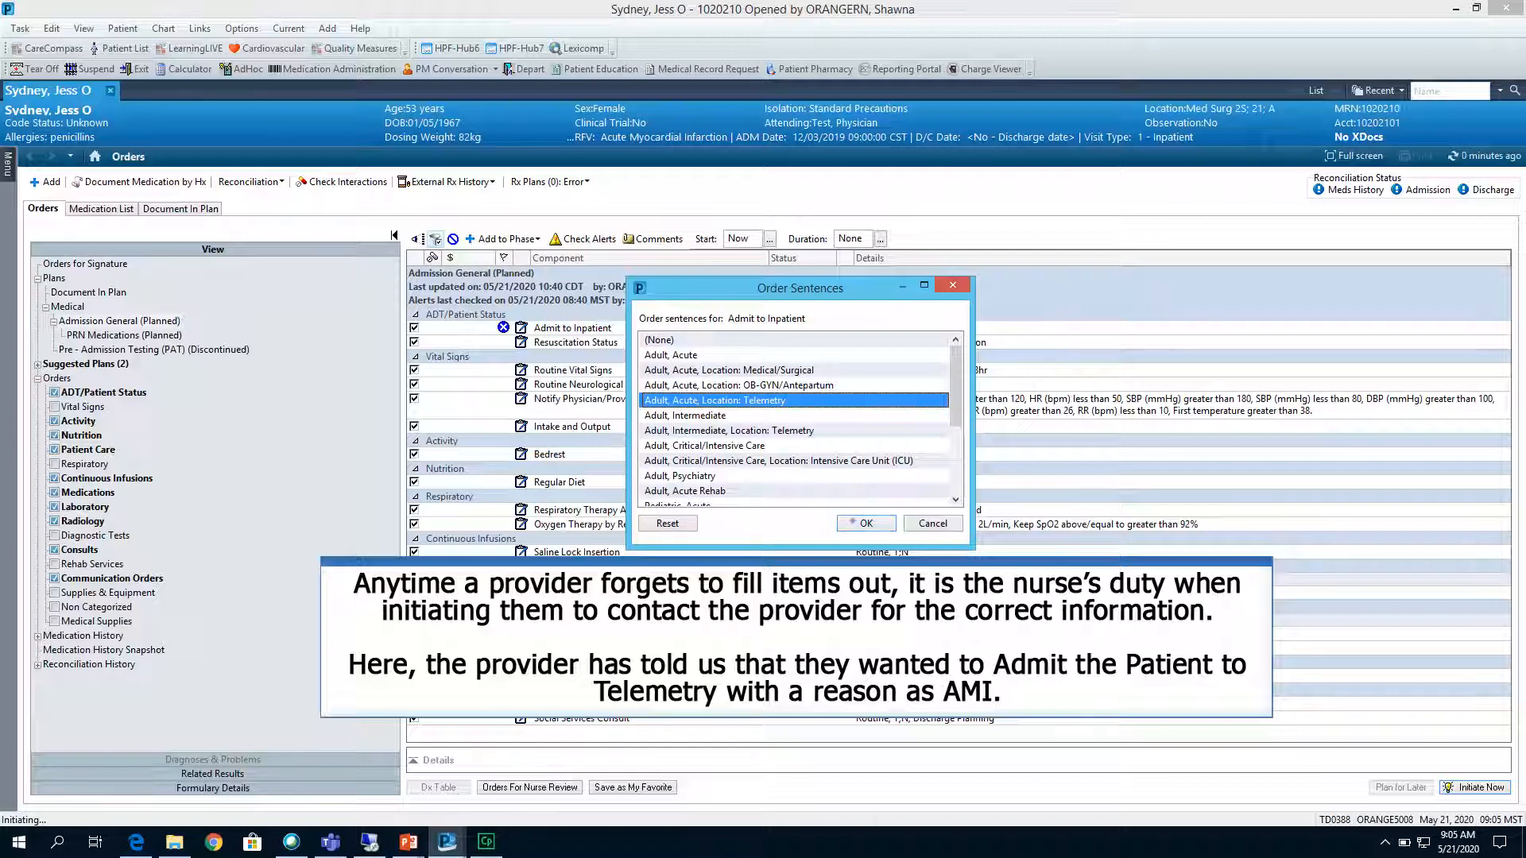
{"action": "left_click", "coordinate": [852, 523]}
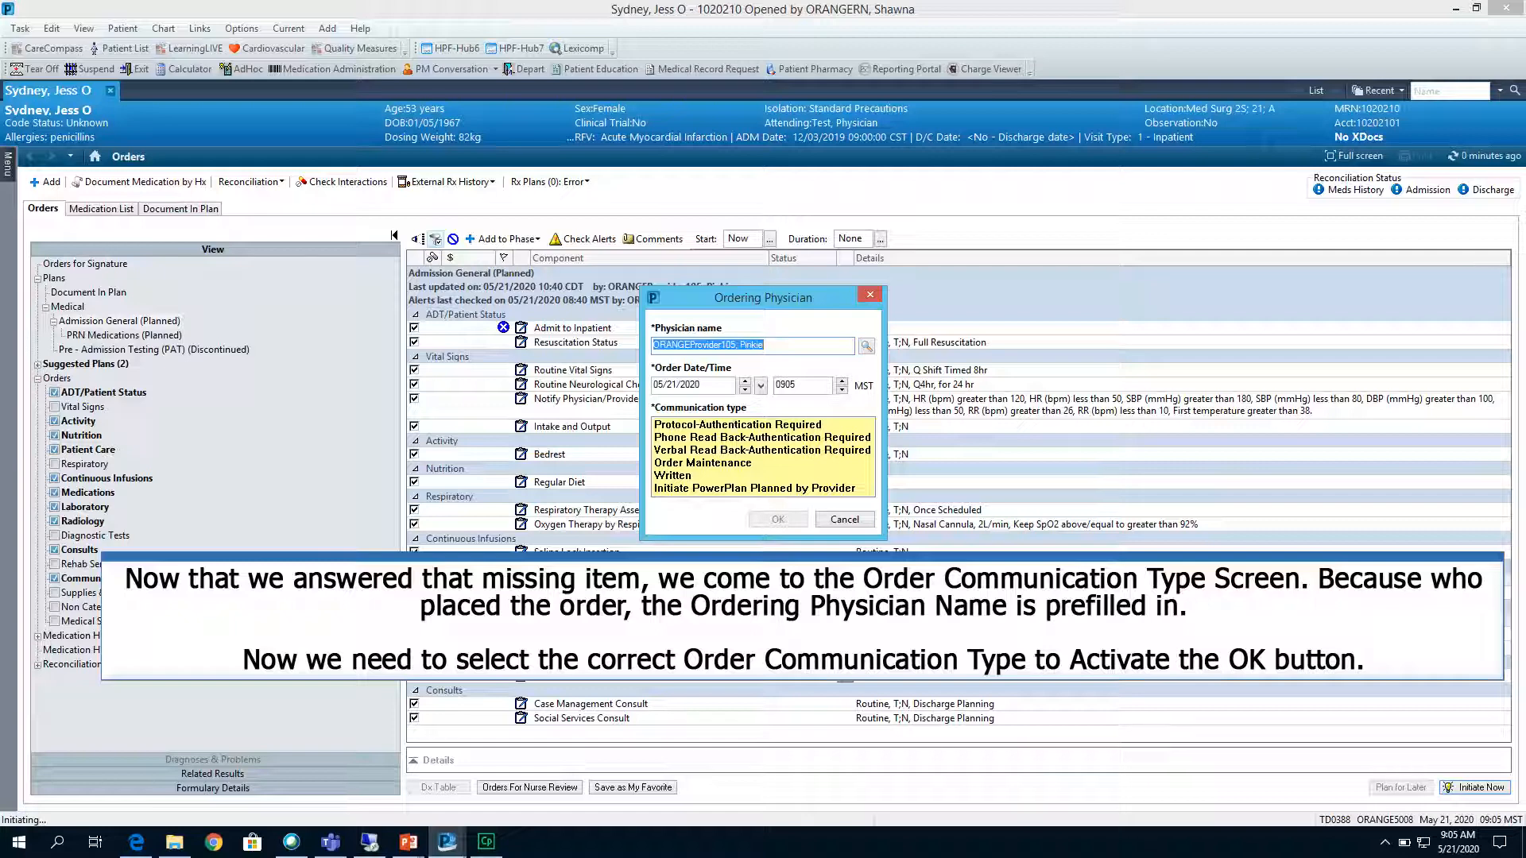
{"action": "left_click", "coordinate": [754, 488]}
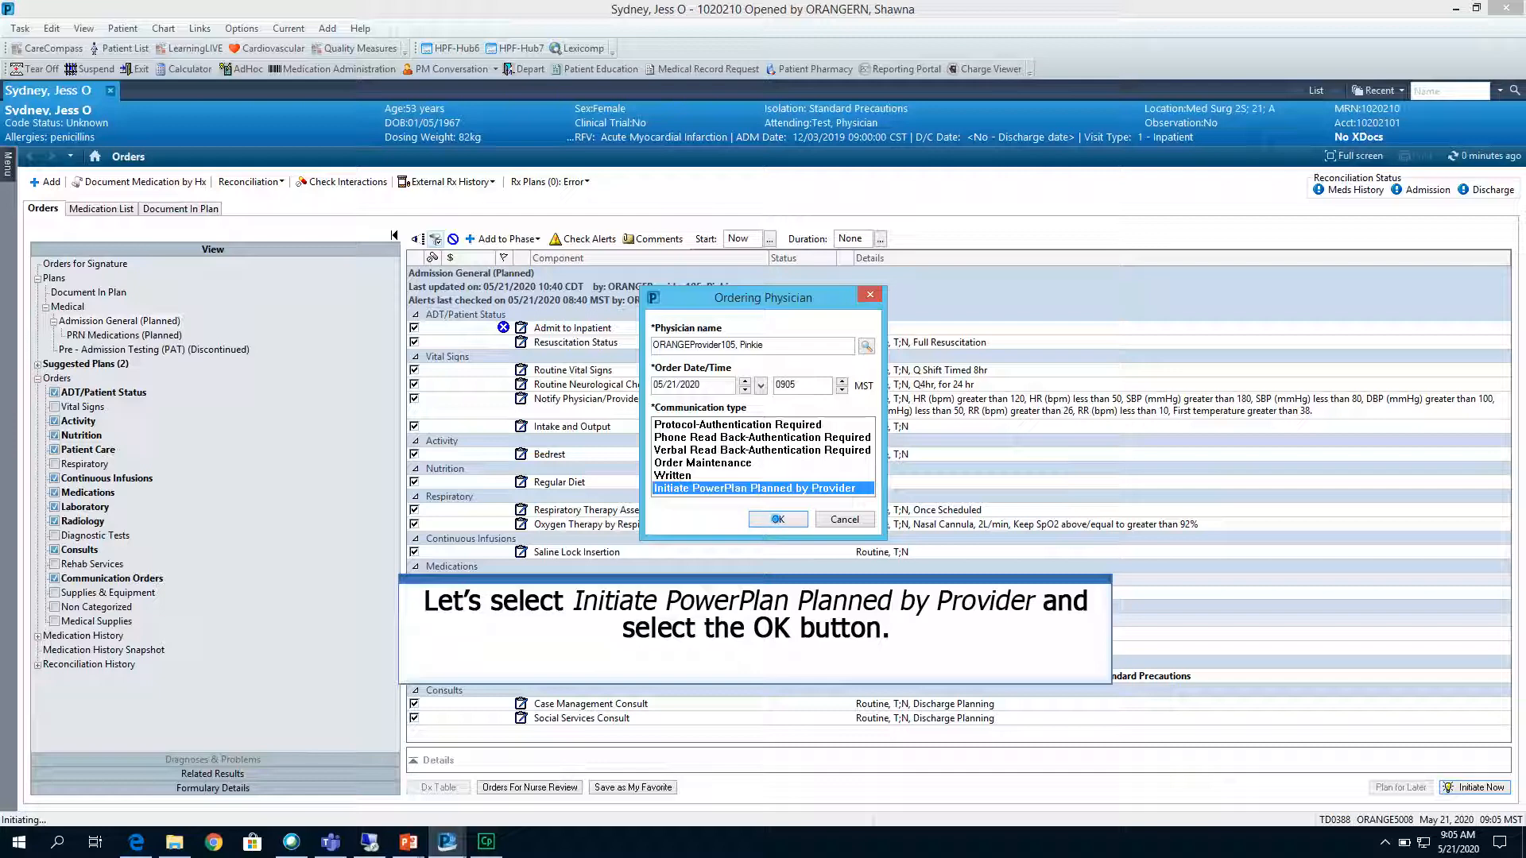
{"action": "left_click", "coordinate": [778, 519]}
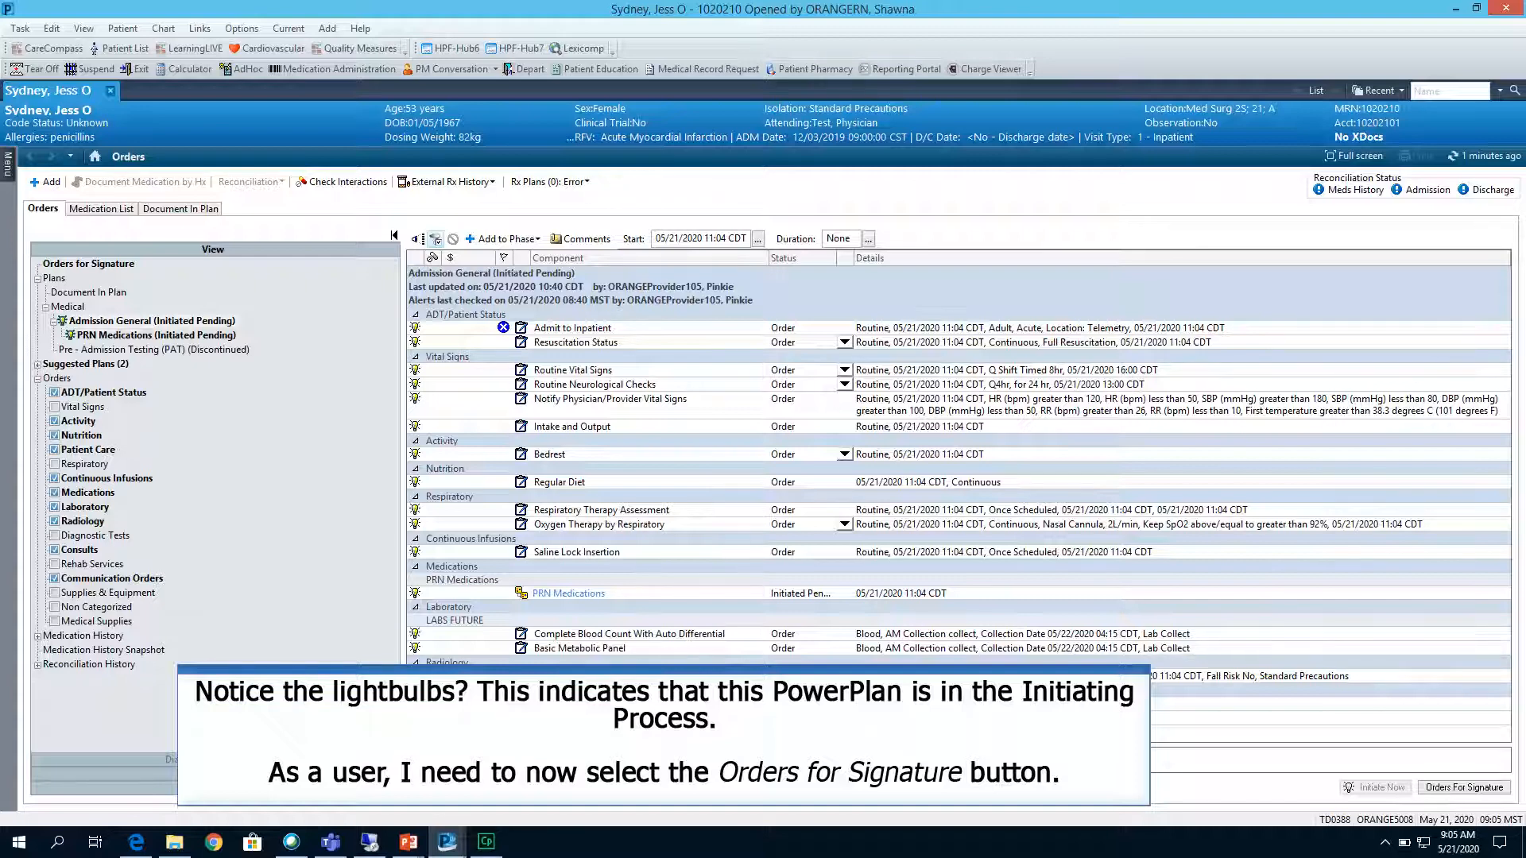
Sign the initiated orders, entering AMI as the Admit to Inpatient order's Reason for Care/Clinical Rationale, and refresh the chart.
{"action": "left_click", "coordinate": [1445, 786]}
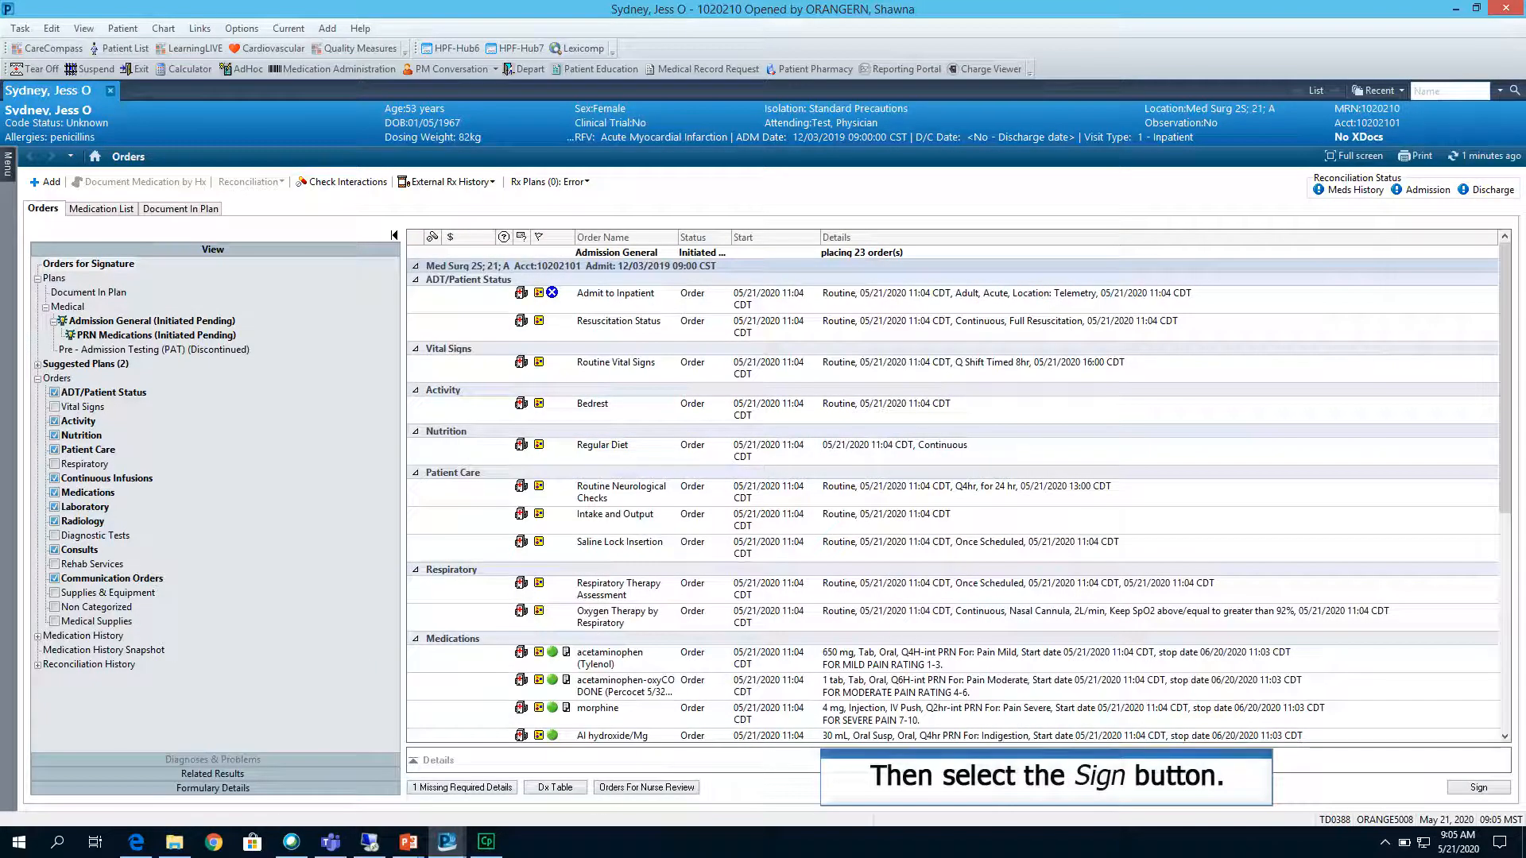
{"action": "left_click", "coordinate": [1478, 786]}
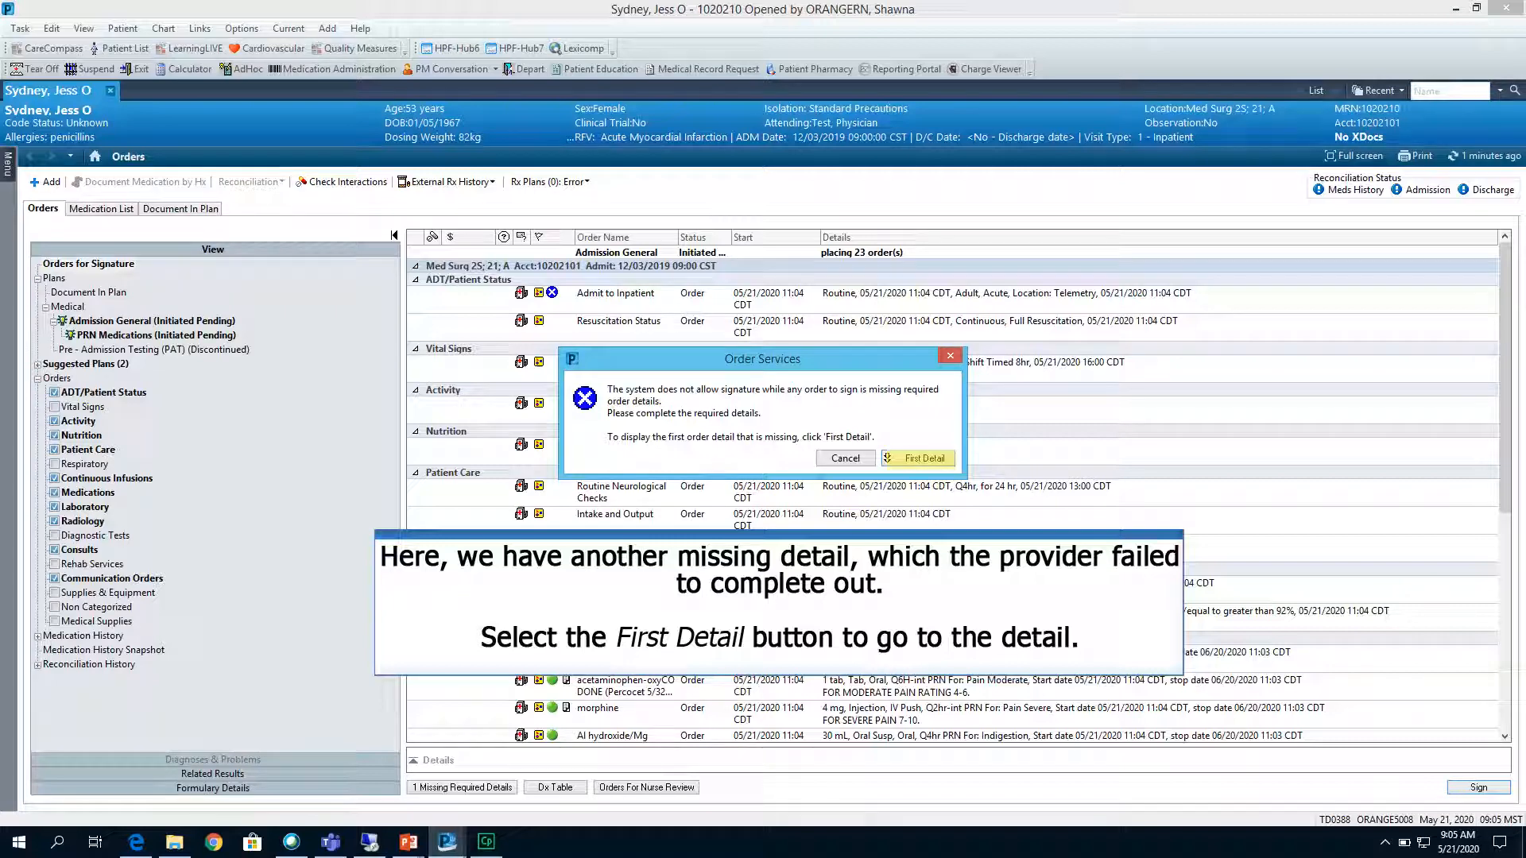
{"action": "left_click", "coordinate": [918, 458]}
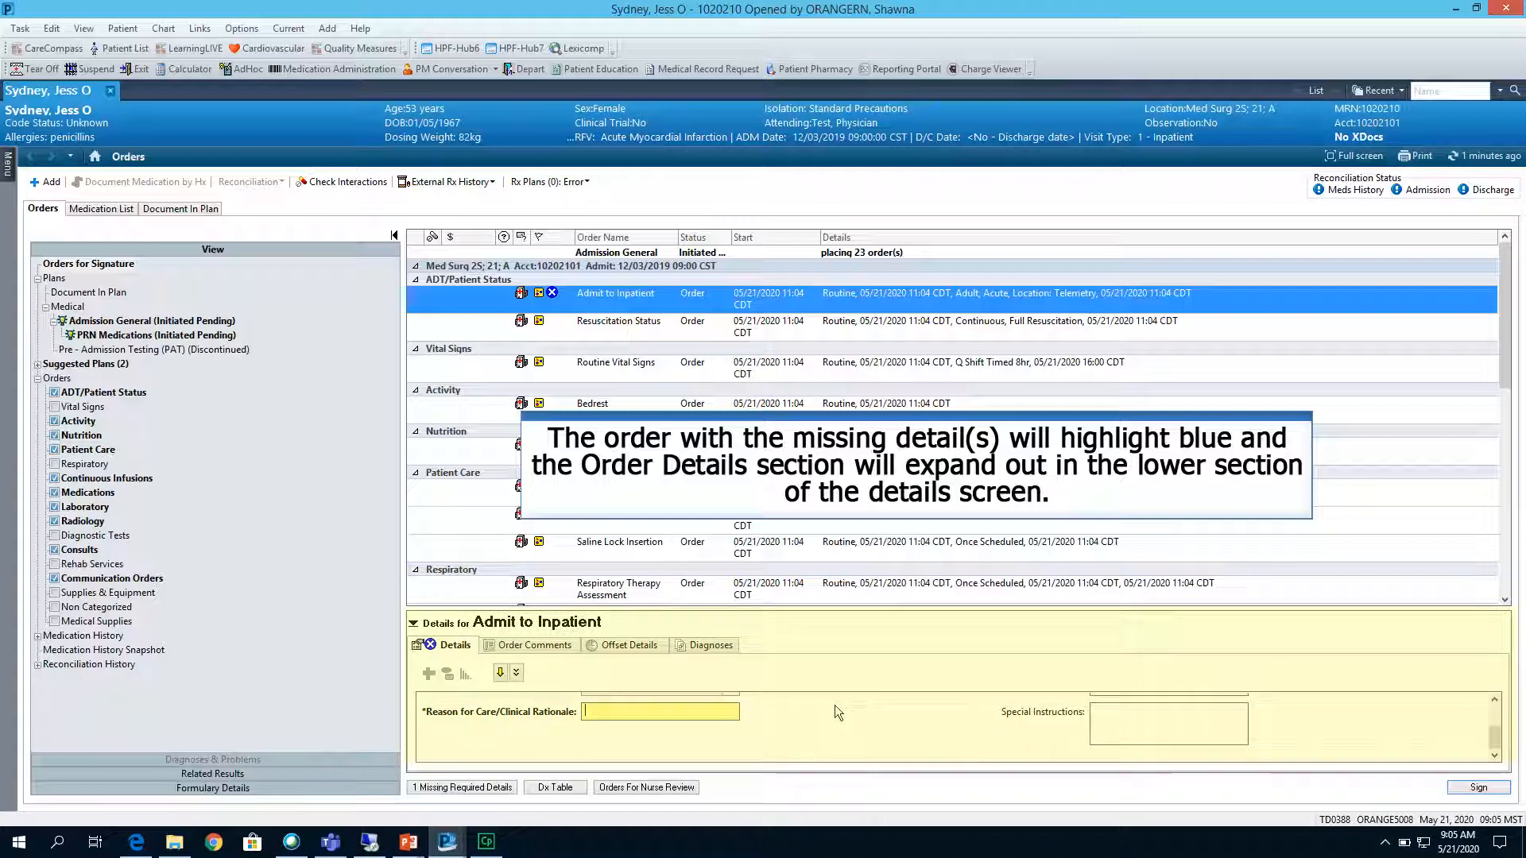
{"action": "type", "text": "AMI"}
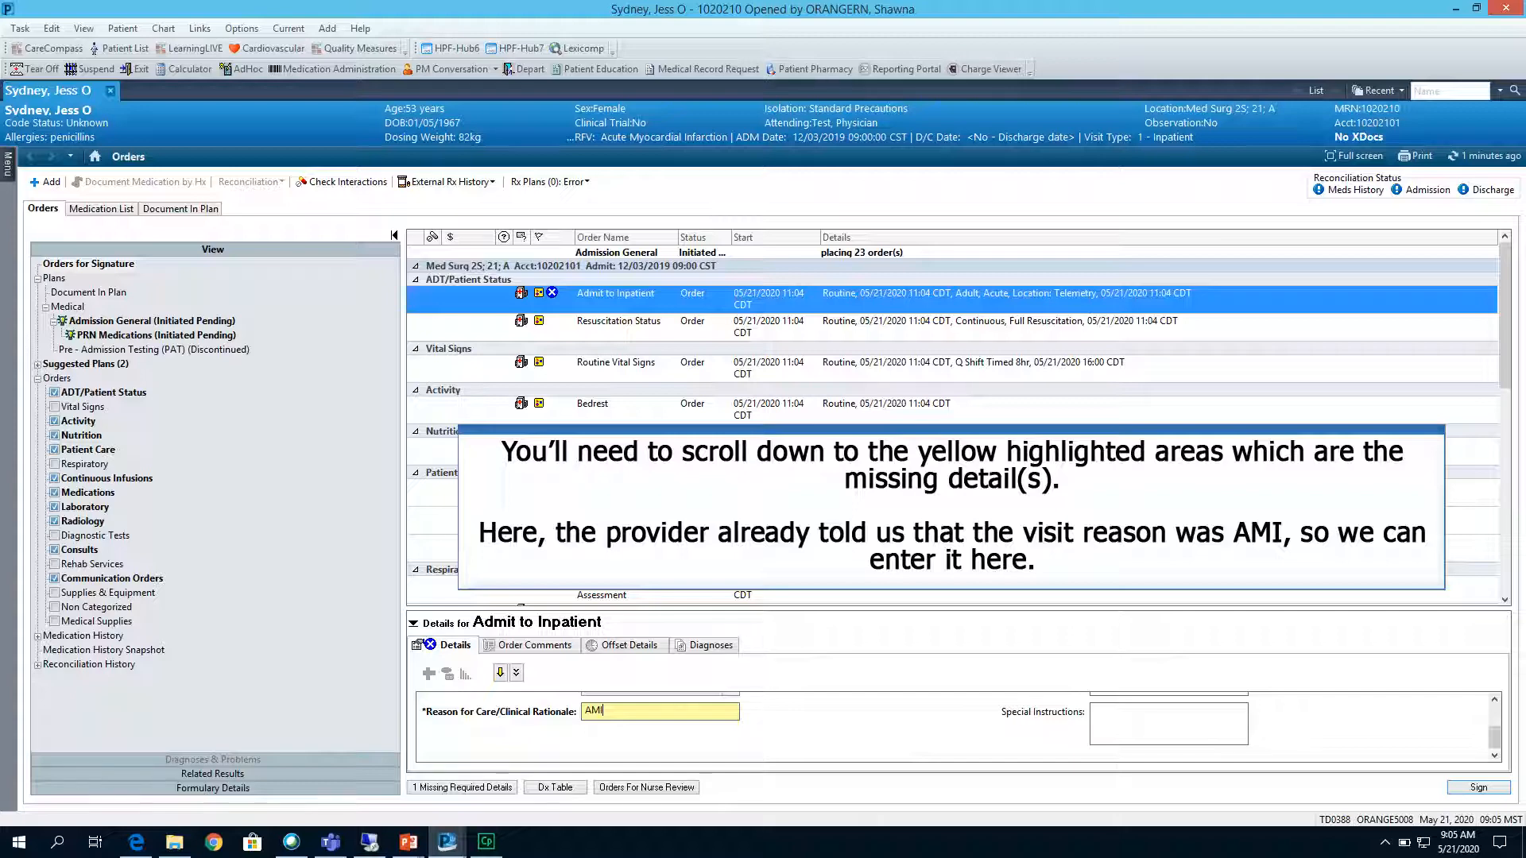
{"action": "left_click", "coordinate": [1494, 786]}
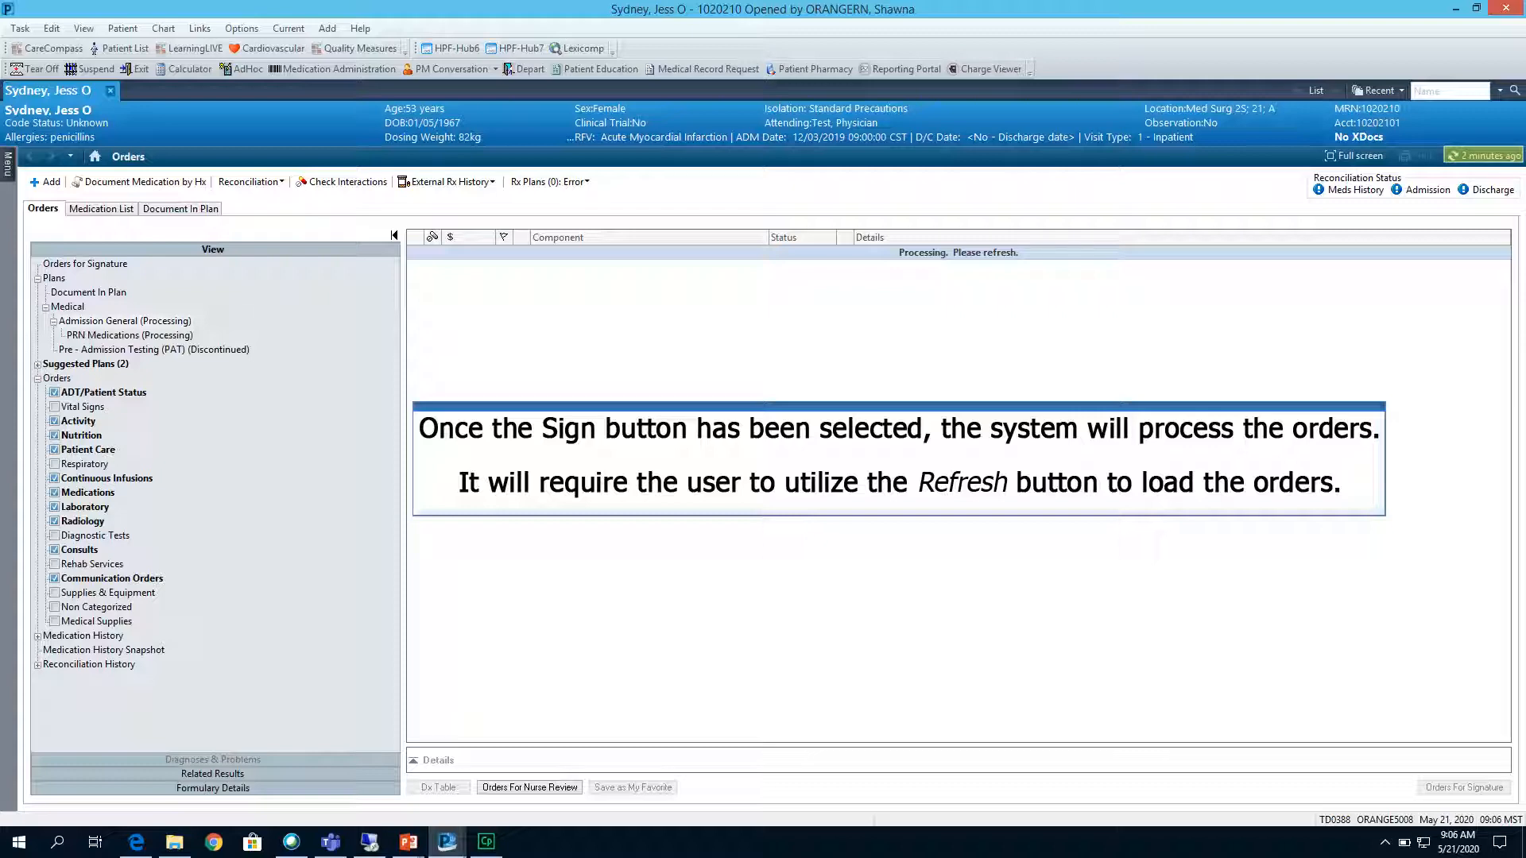
{"action": "left_click", "coordinate": [1484, 156]}
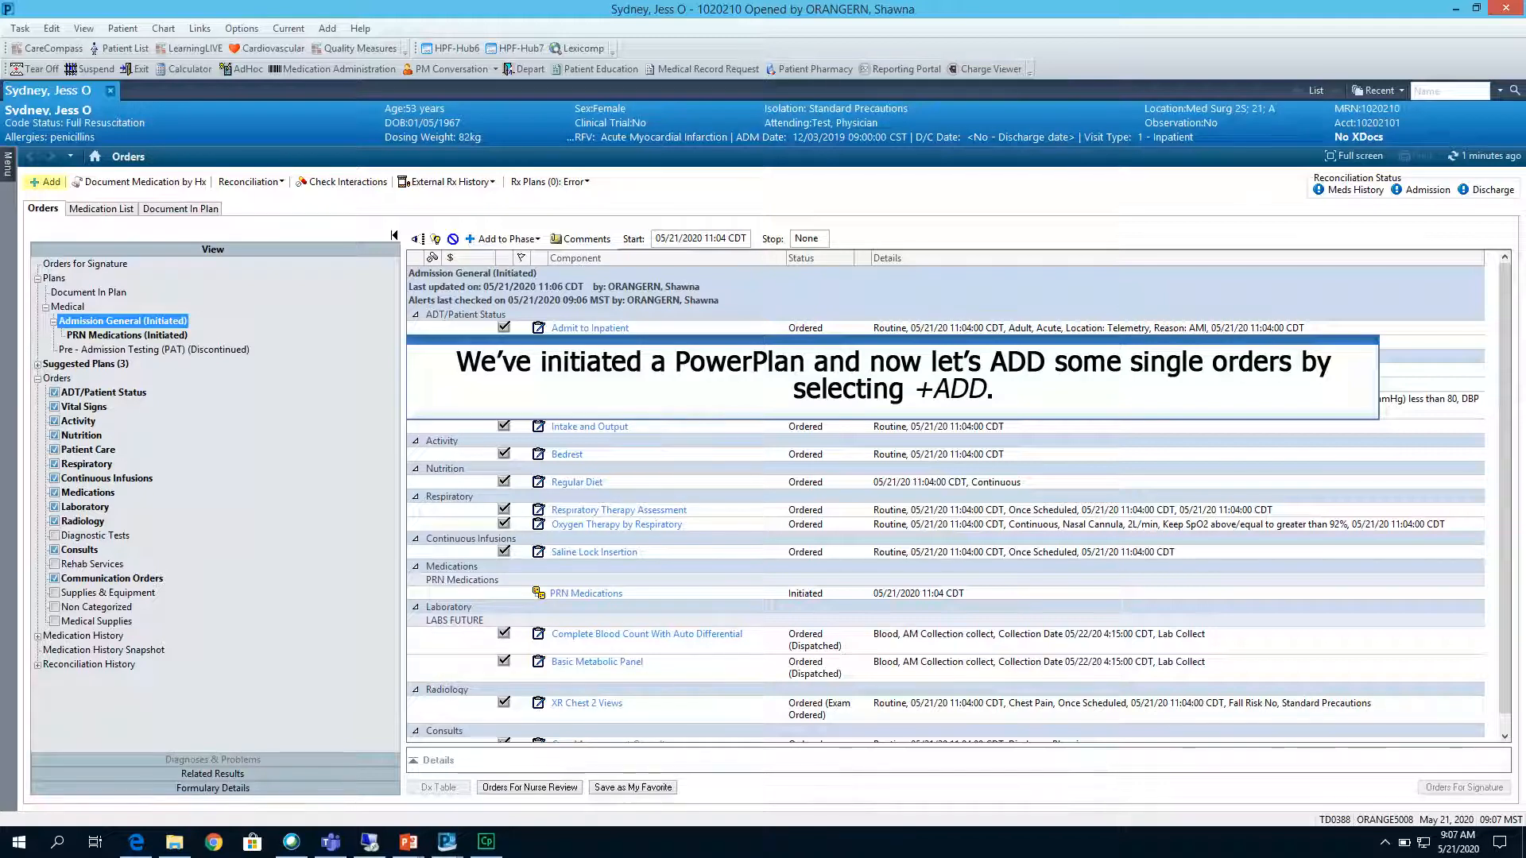
Start adding an order, search for "pre" and choose the Anesthesia Pre-Op plan.
{"action": "left_click", "coordinate": [48, 182]}
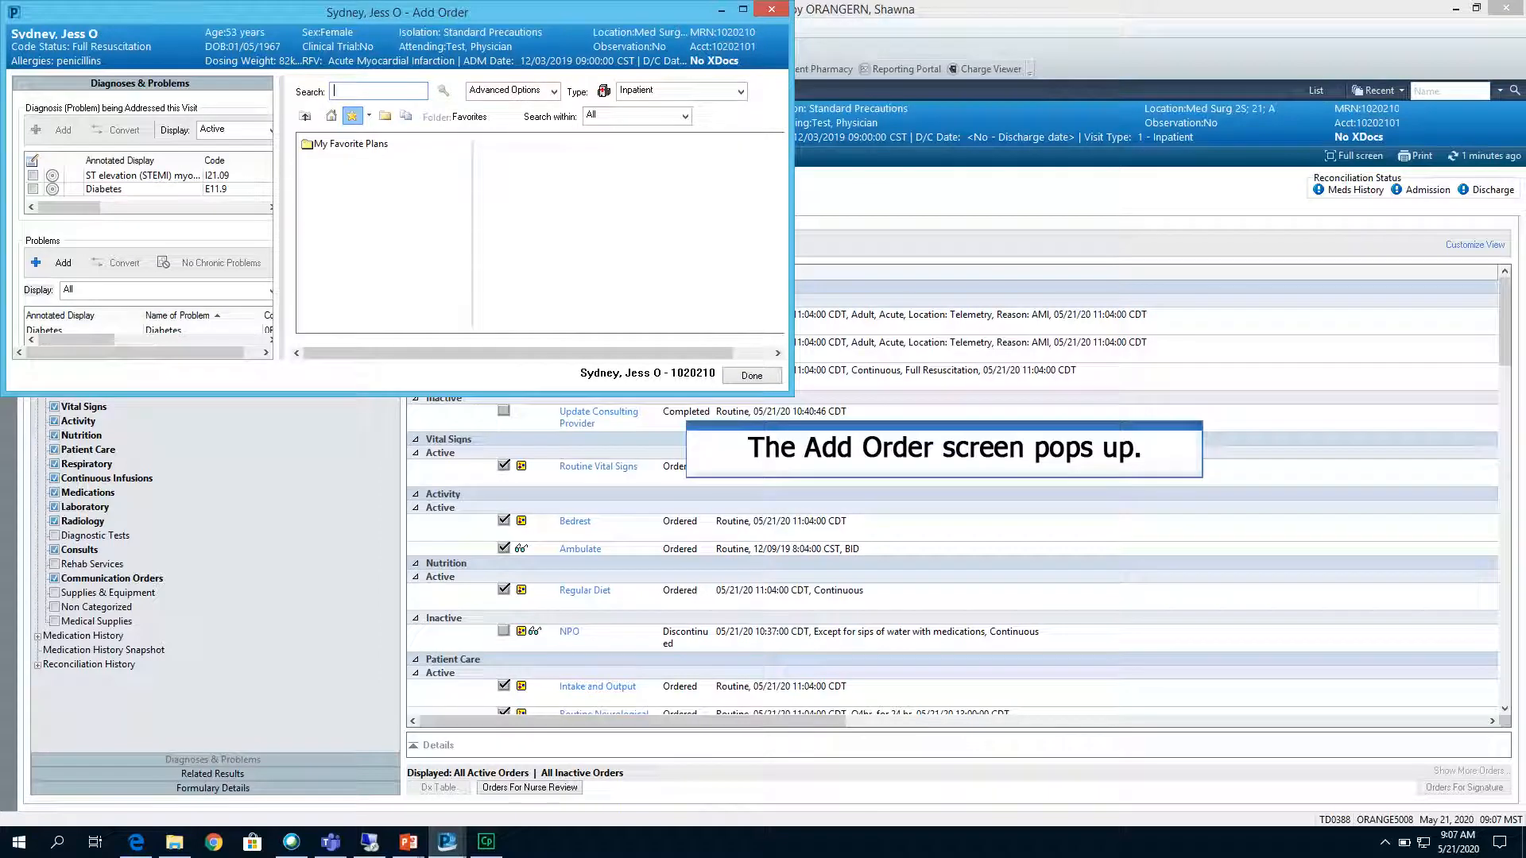
{"action": "type", "text": "pre"}
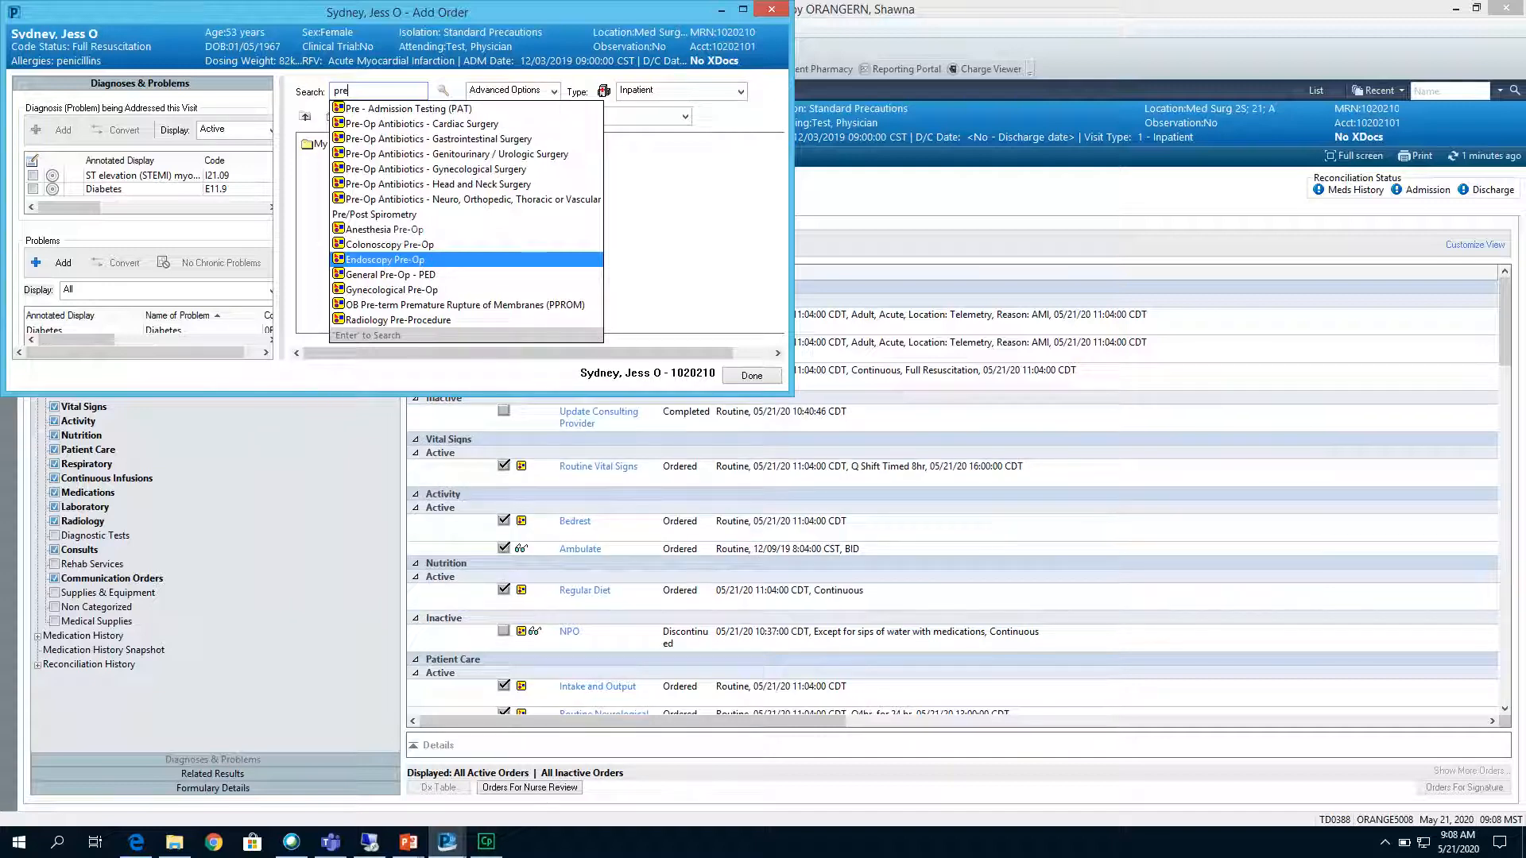
{"action": "key", "text": "Up"}
{"action": "key", "text": "Up"}
{"action": "key", "text": "Return"}
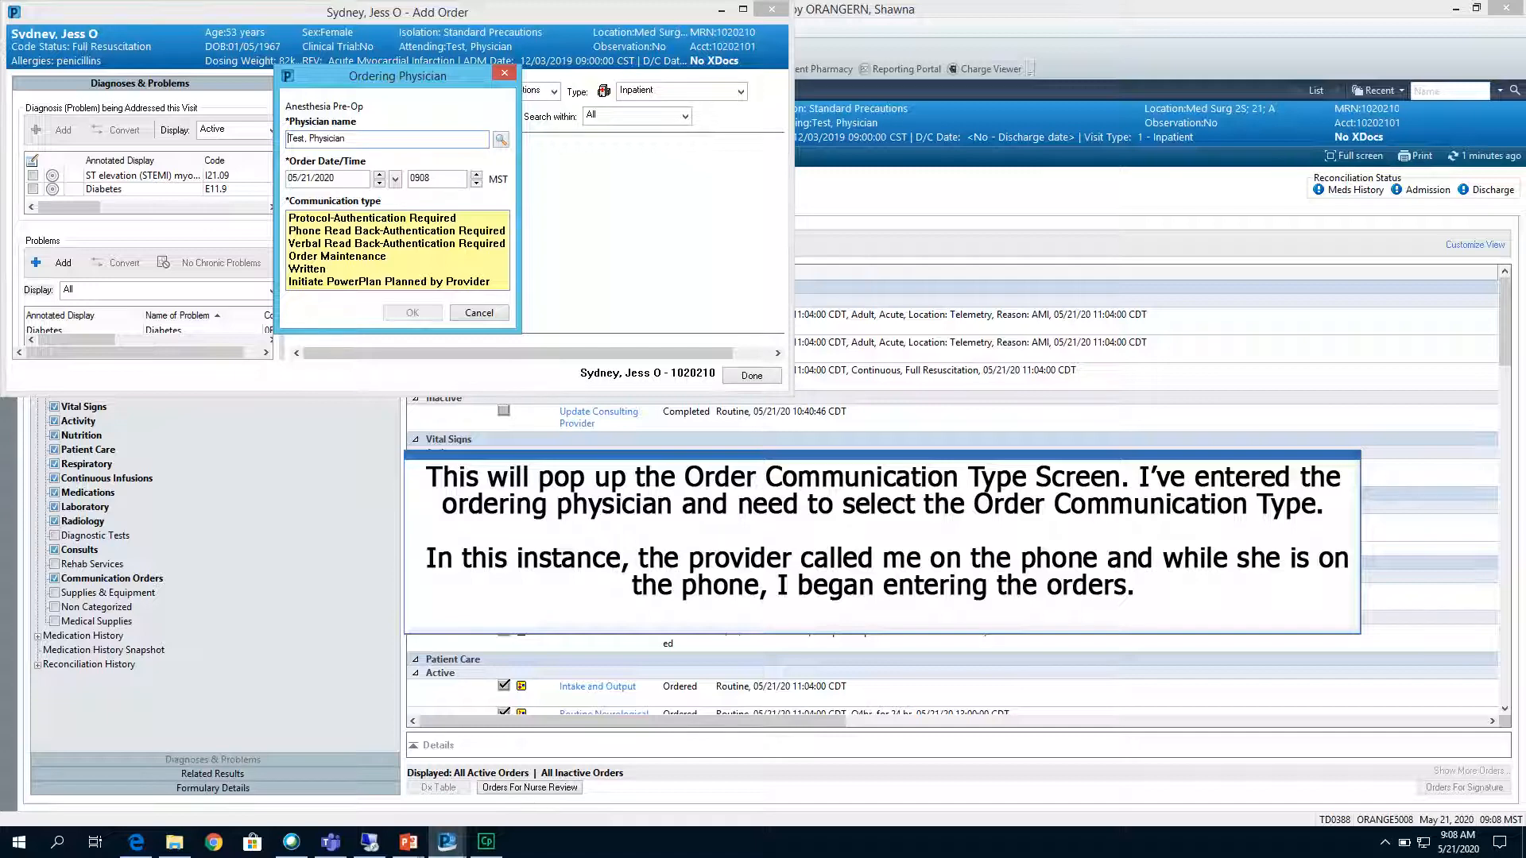
Add the Anesthesia Pre-Op plan with communication type Phone Read Back-Authentication Required and include its Antibody Screen and Hemoglobin orders.
{"action": "left_click", "coordinate": [344, 232]}
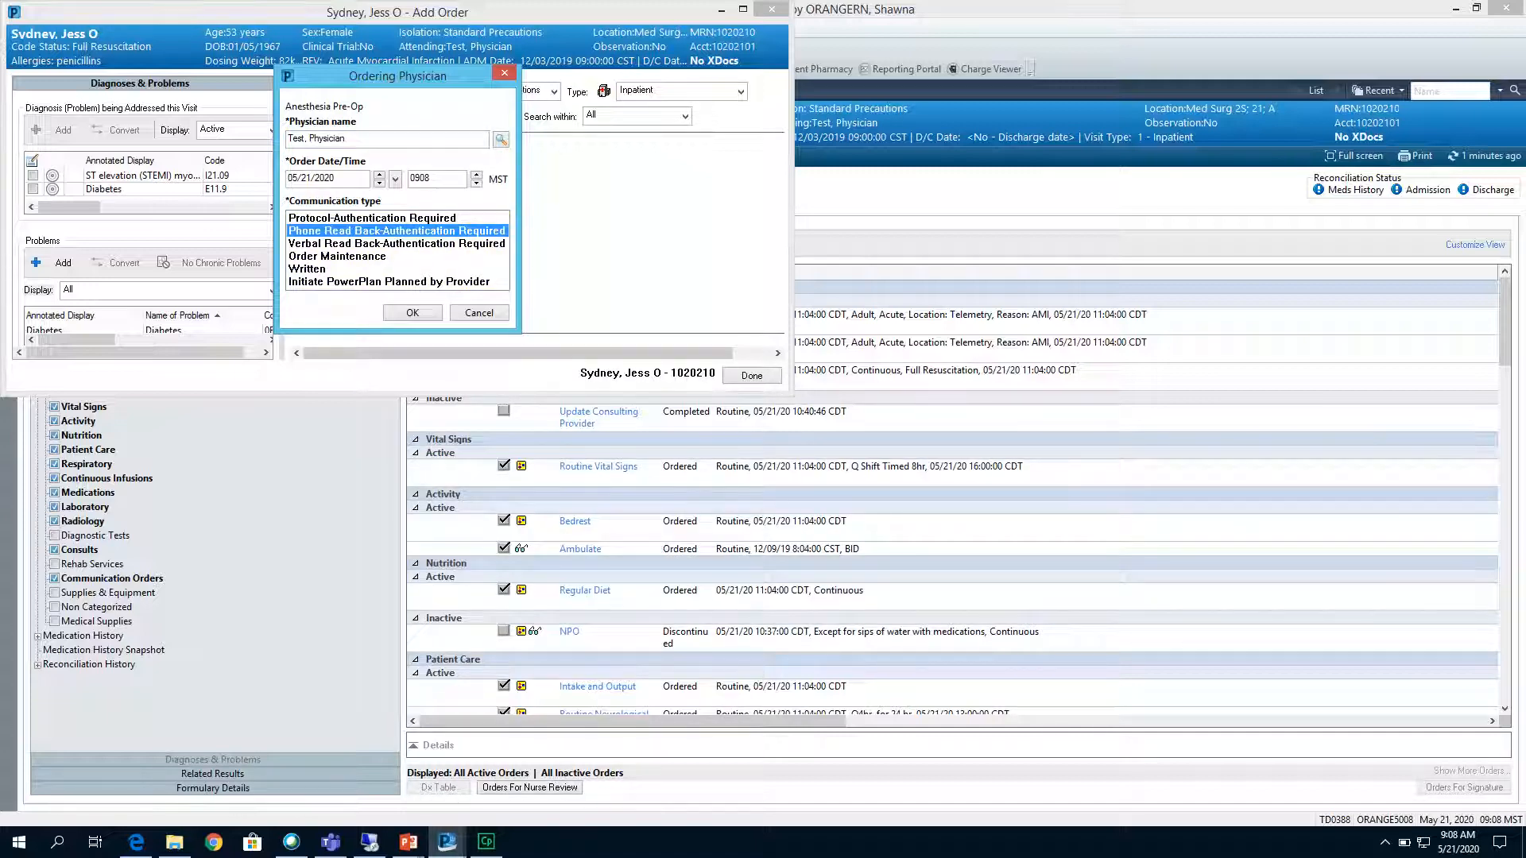
{"action": "left_click", "coordinate": [412, 312]}
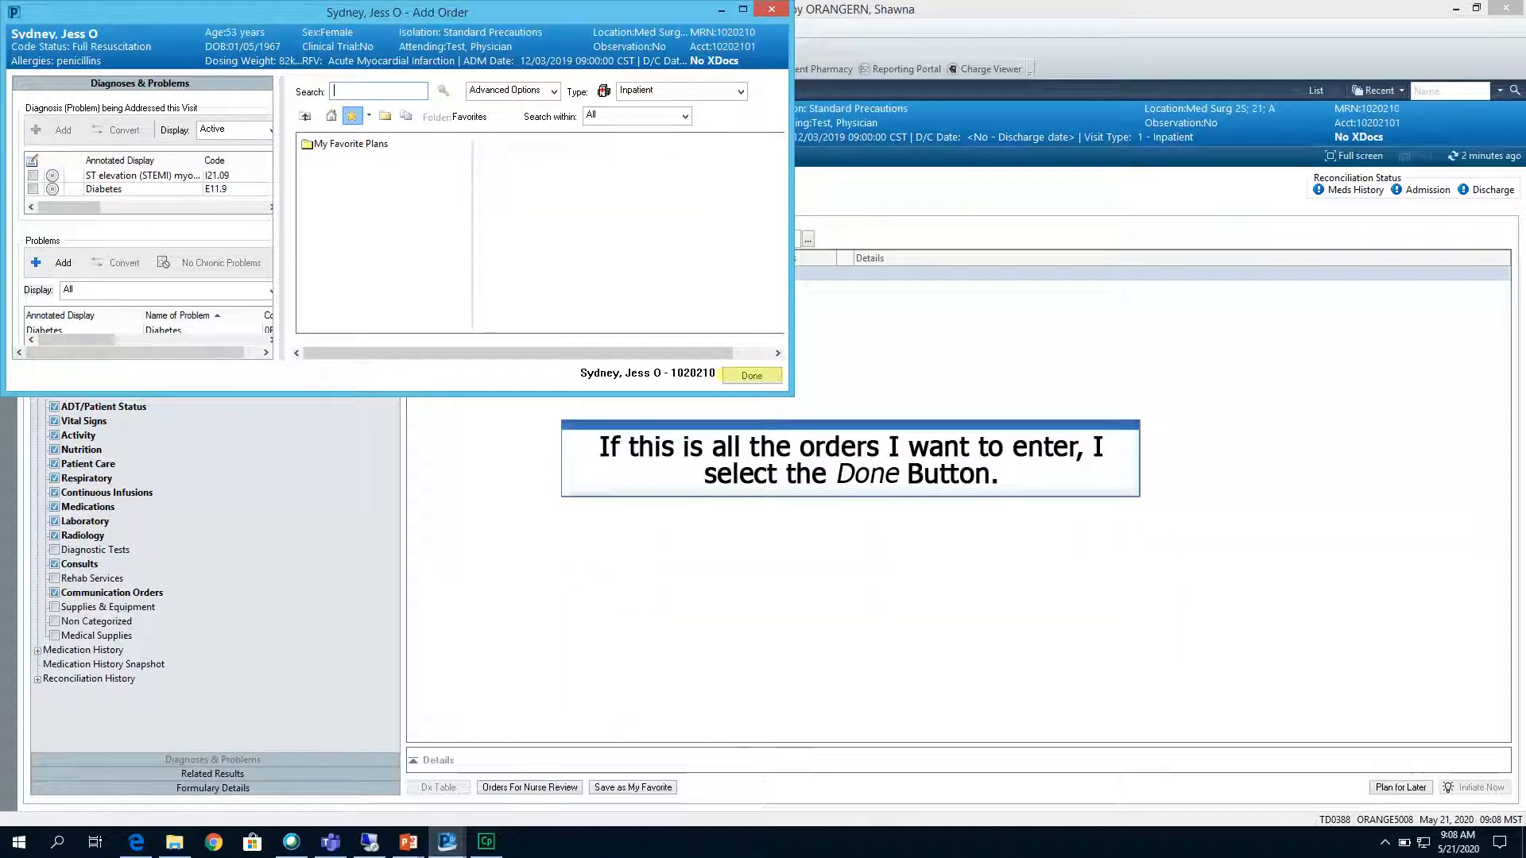
{"action": "left_click", "coordinate": [751, 375]}
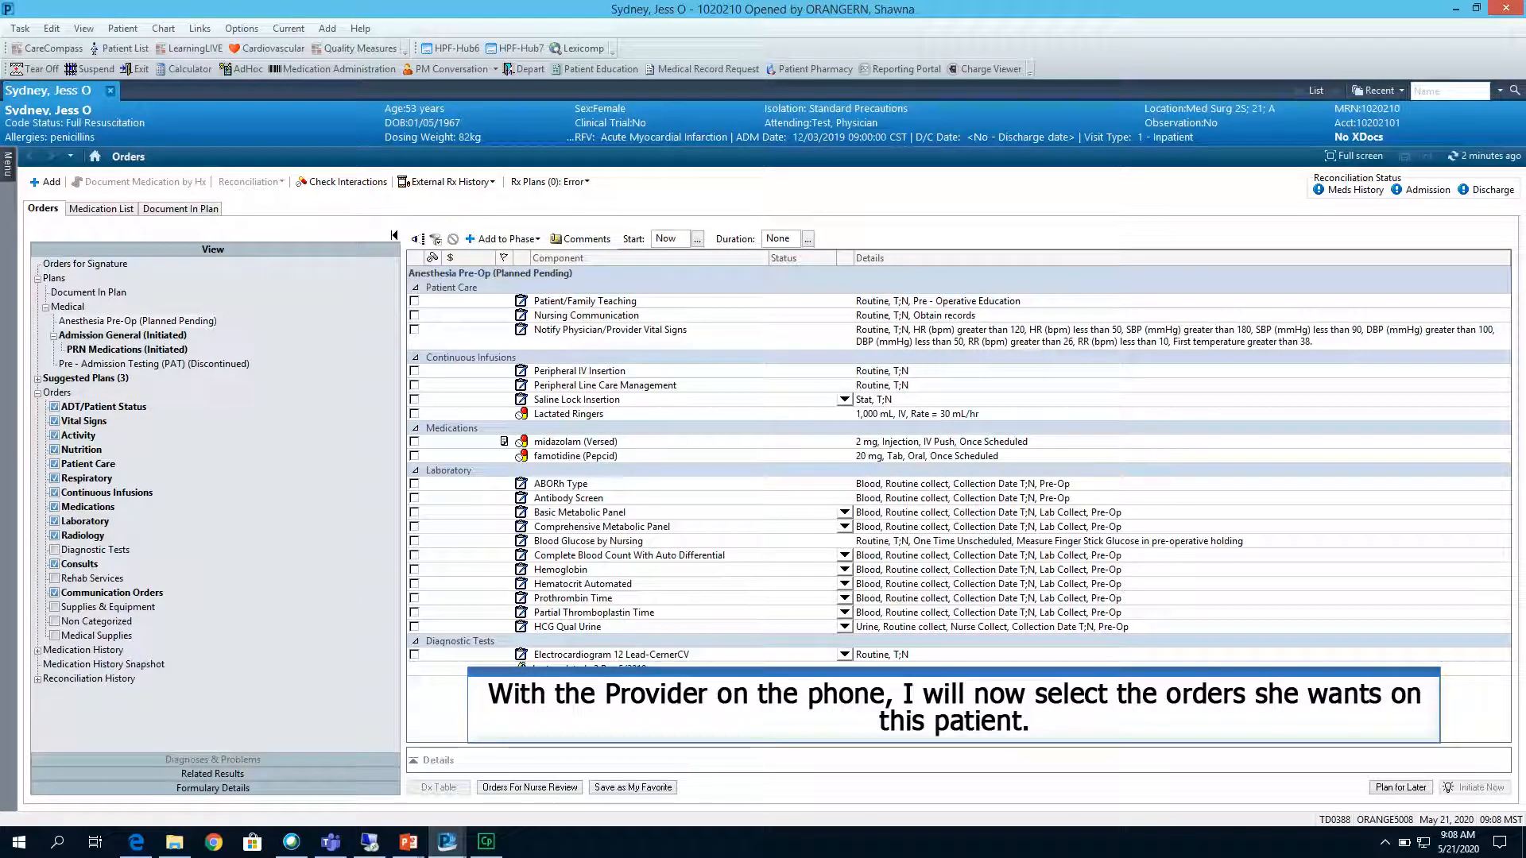
{"action": "left_click", "coordinate": [415, 498]}
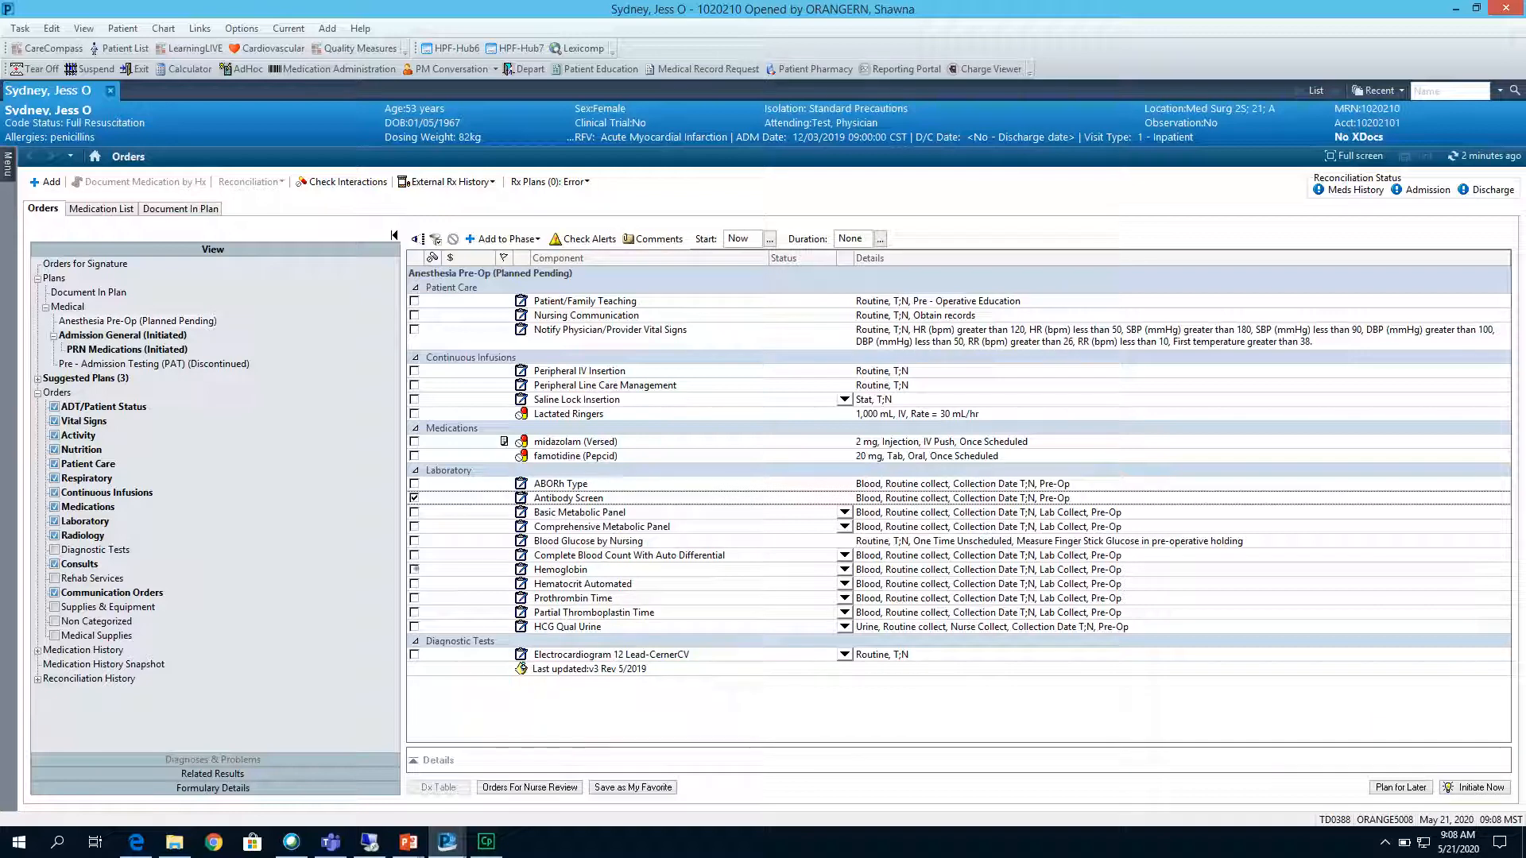
{"action": "left_click", "coordinate": [414, 568]}
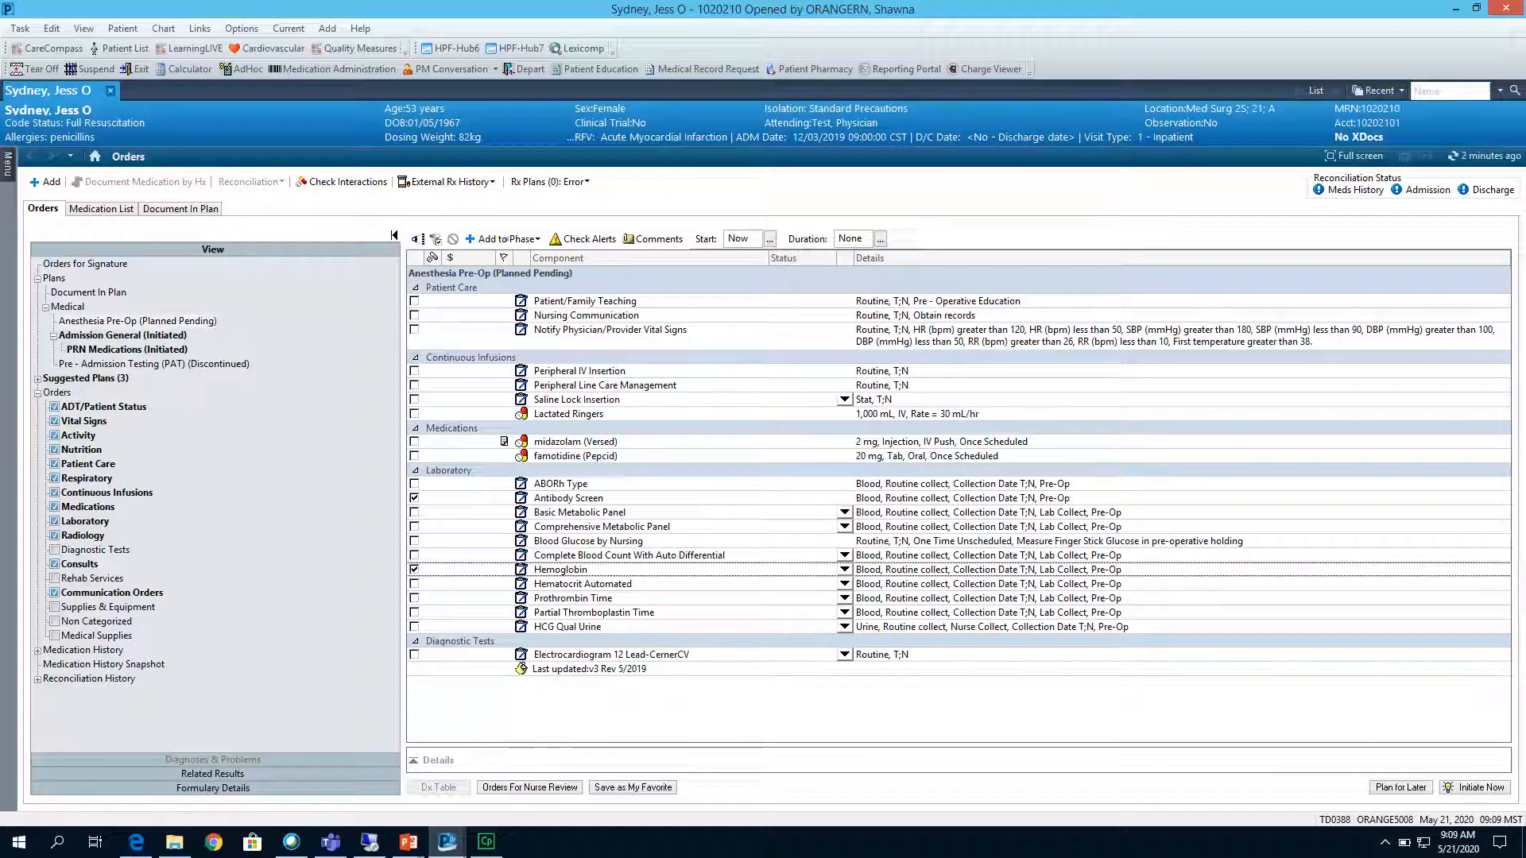
Add a Consult Heart Failure Nurse order to the Anesthesia Pre-Op phase, searching for "consult".
{"action": "left_click", "coordinate": [503, 239]}
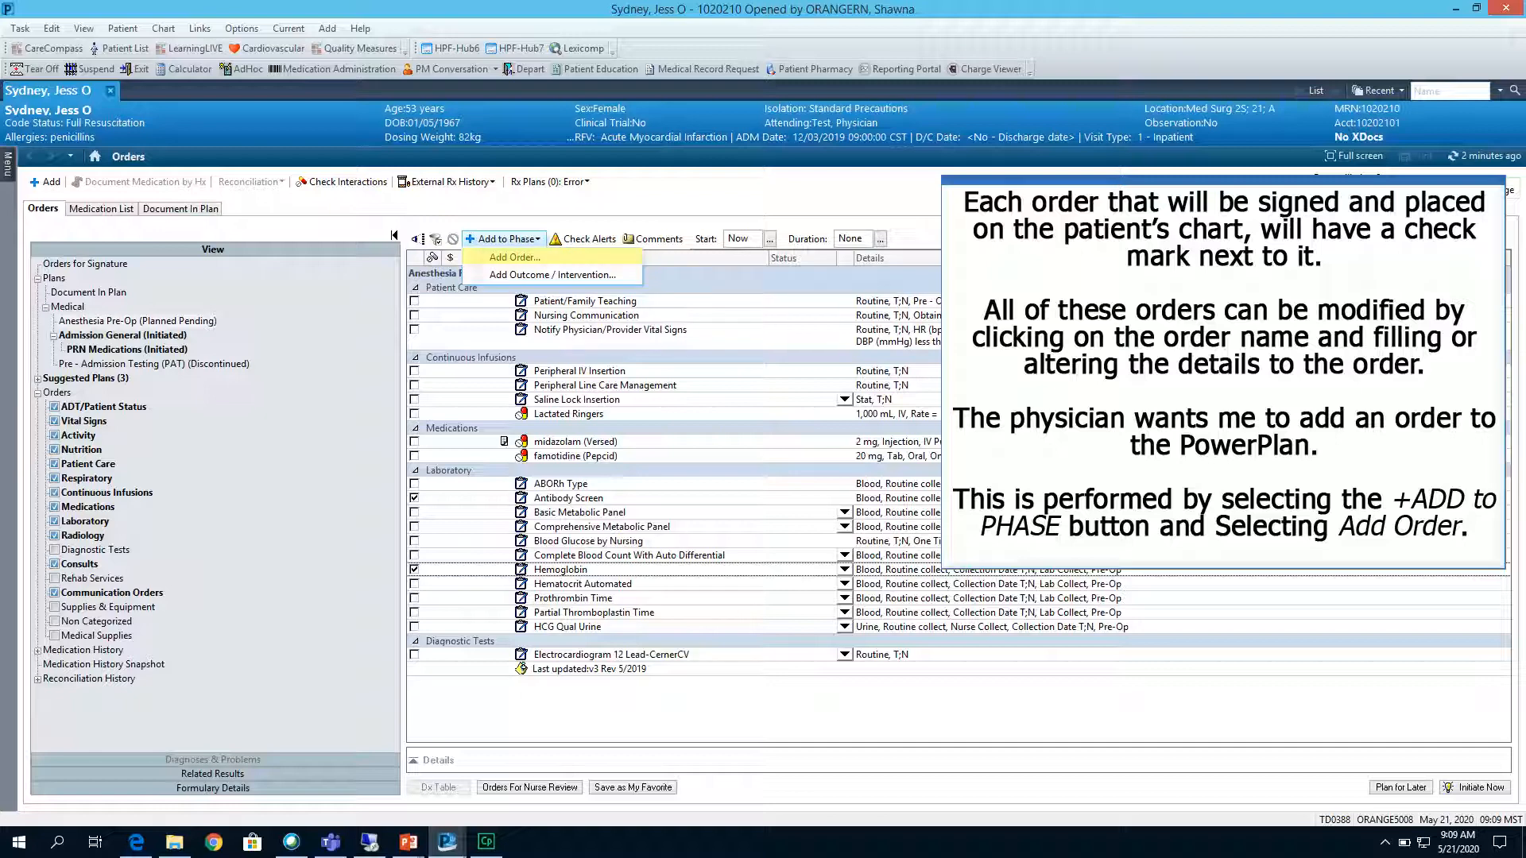
{"action": "left_click", "coordinate": [515, 258]}
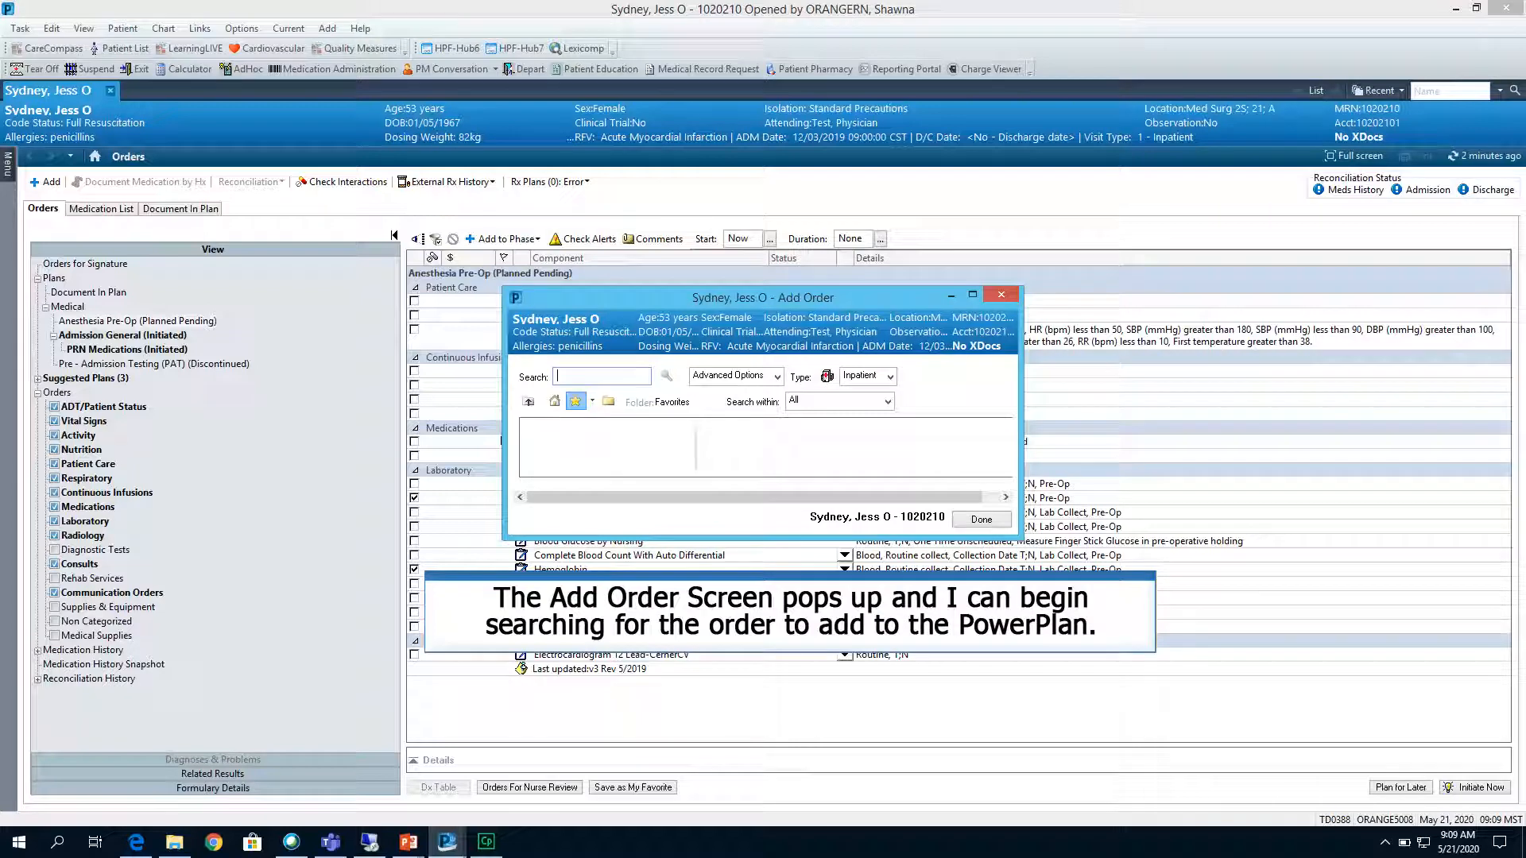
{"action": "type", "text": "consult"}
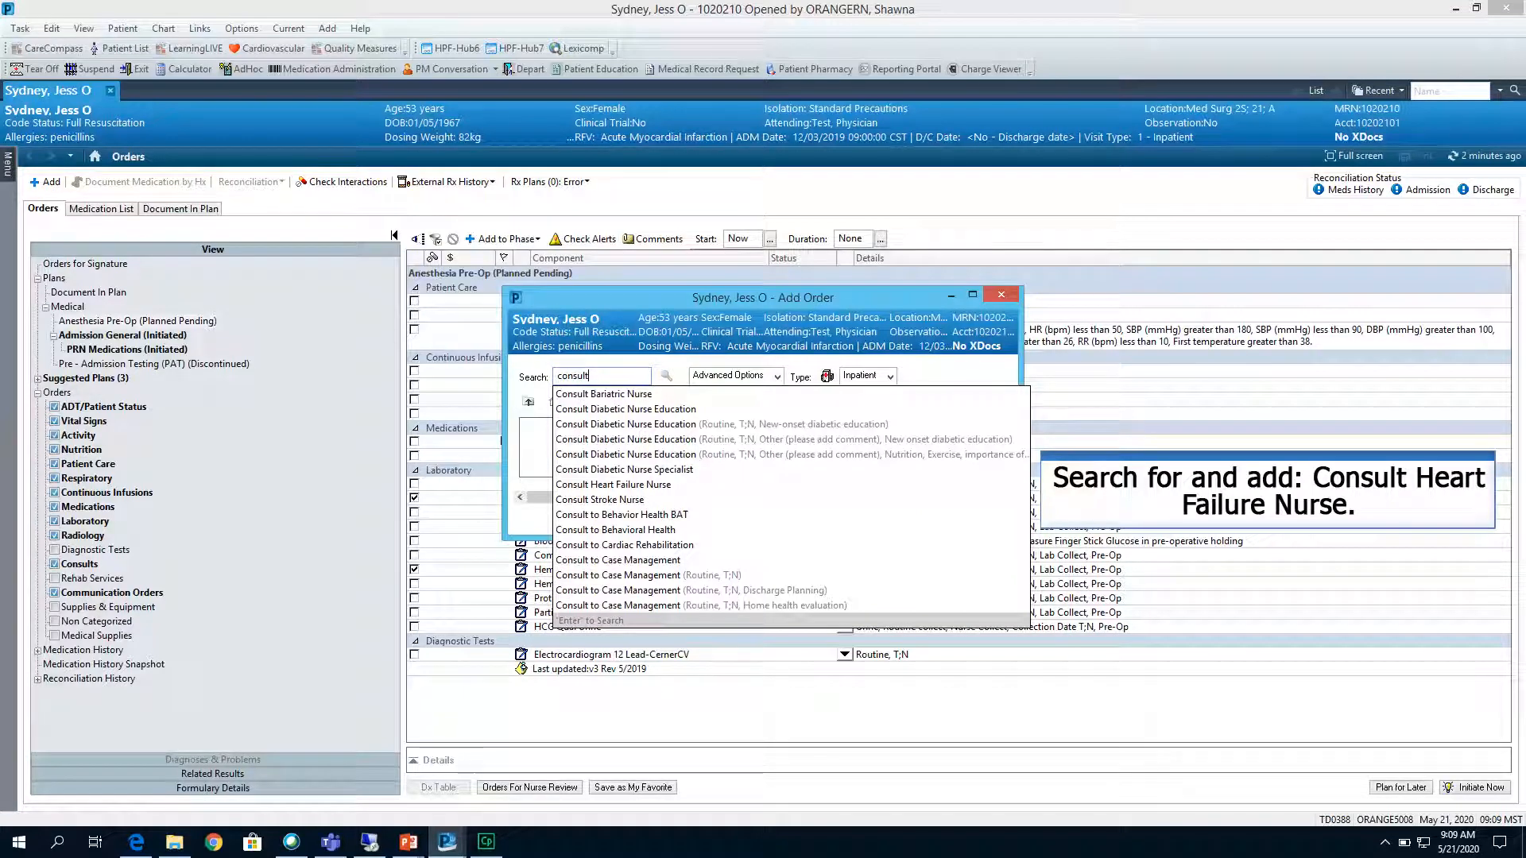
{"action": "left_click", "coordinate": [627, 484]}
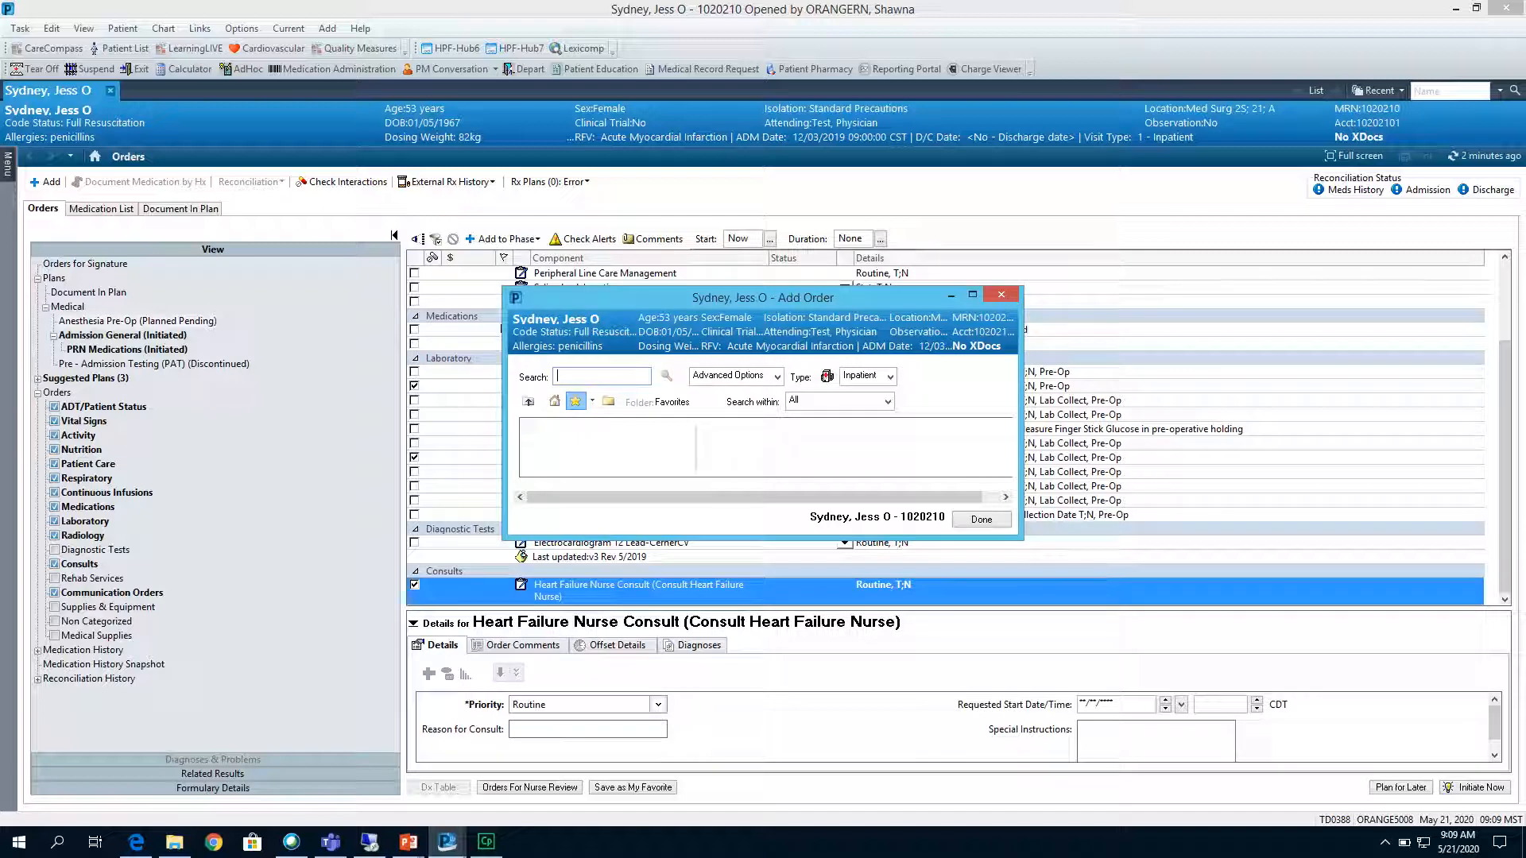
{"action": "left_click", "coordinate": [985, 521]}
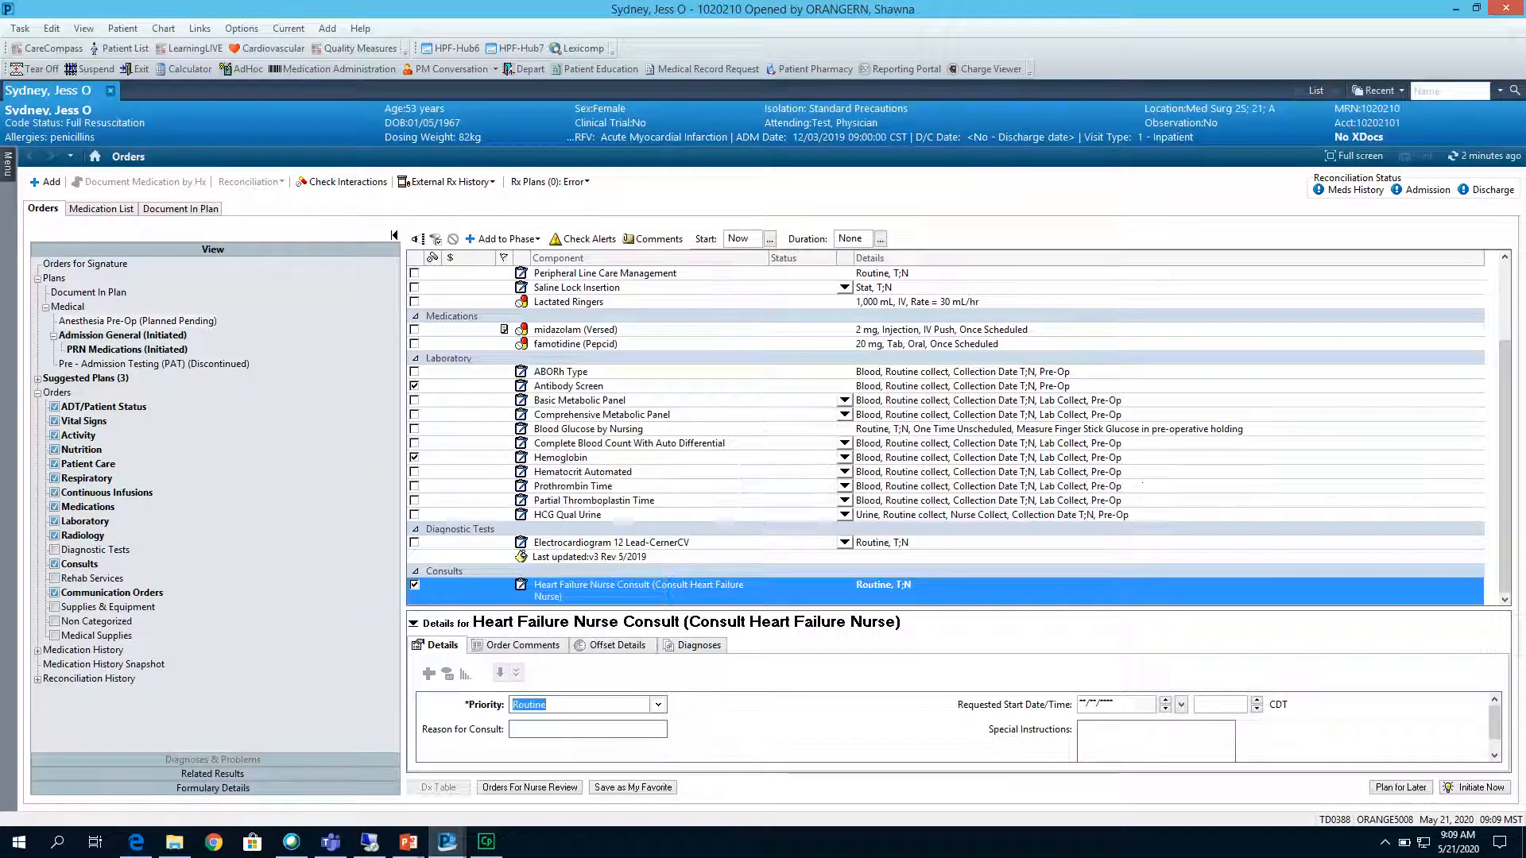
Enter the consult reason "AMI - low EF" and special instructions "Discuss CHF education before procedure", and initiate the plan.
{"action": "scroll", "coordinate": [954, 727], "scroll_direction": "down", "scroll_amount": 1}
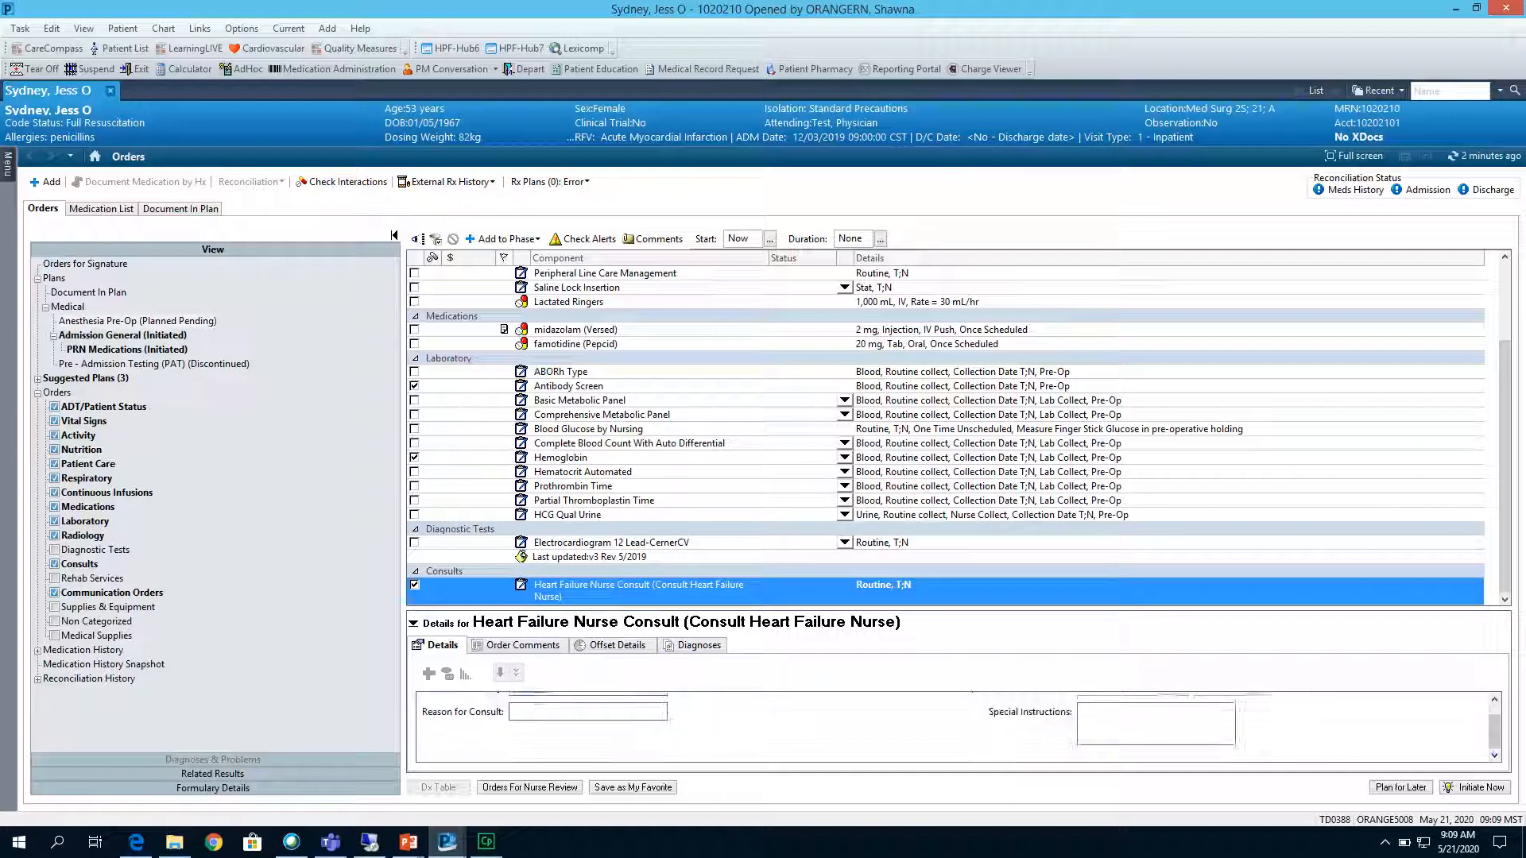
{"action": "left_click", "coordinate": [600, 710]}
{"action": "type", "text": "AMI - low EF"}
{"action": "left_click", "coordinate": [1103, 706]}
{"action": "type", "text": "Discuss CHF education before procedure"}
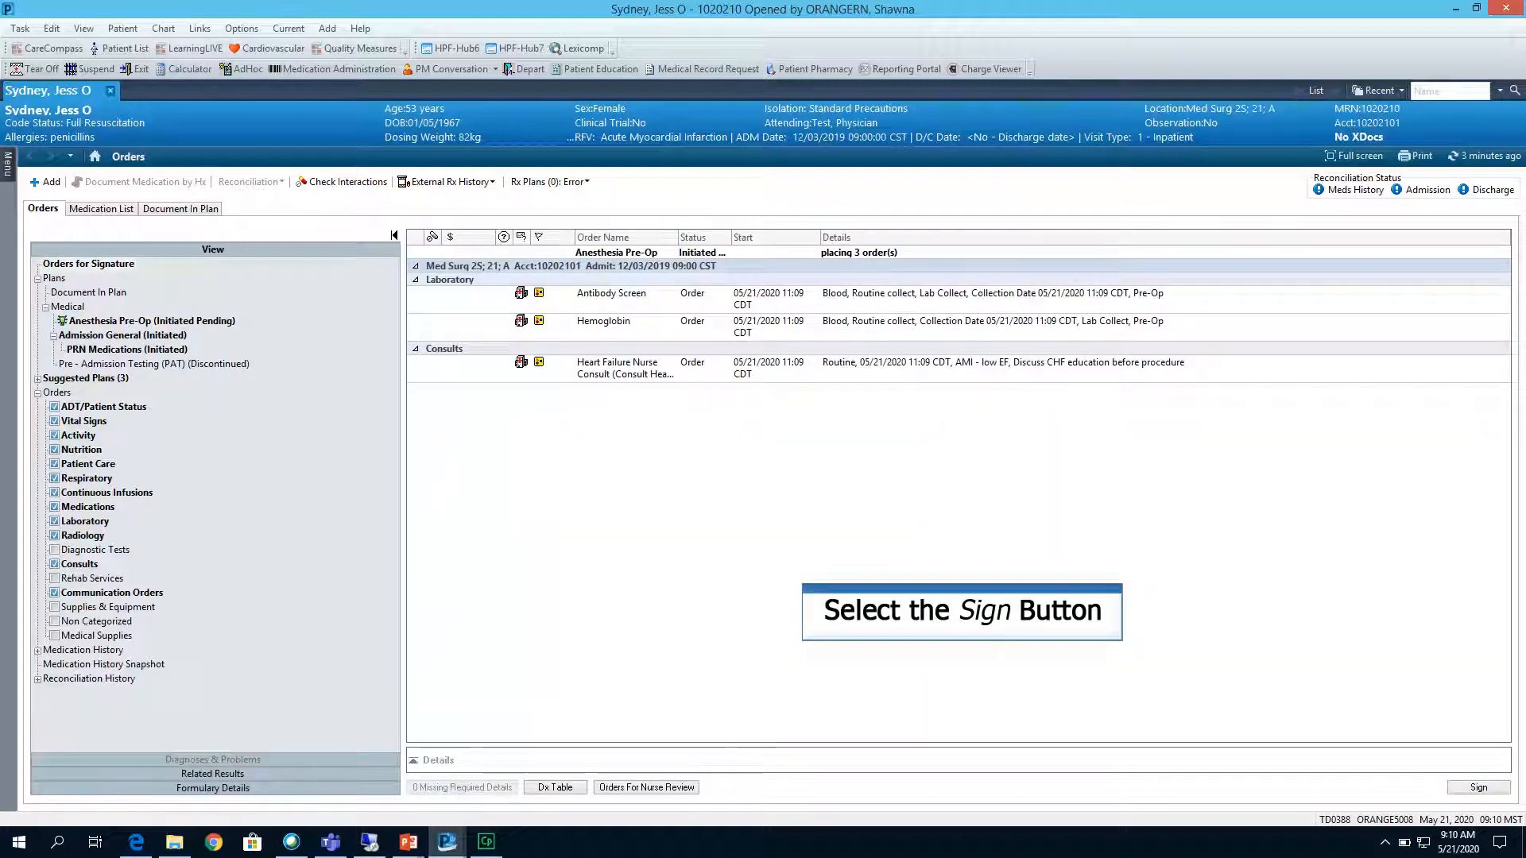
Sign the initiated Anesthesia Pre-Op orders and refresh the chart.
{"action": "left_click", "coordinate": [1471, 786]}
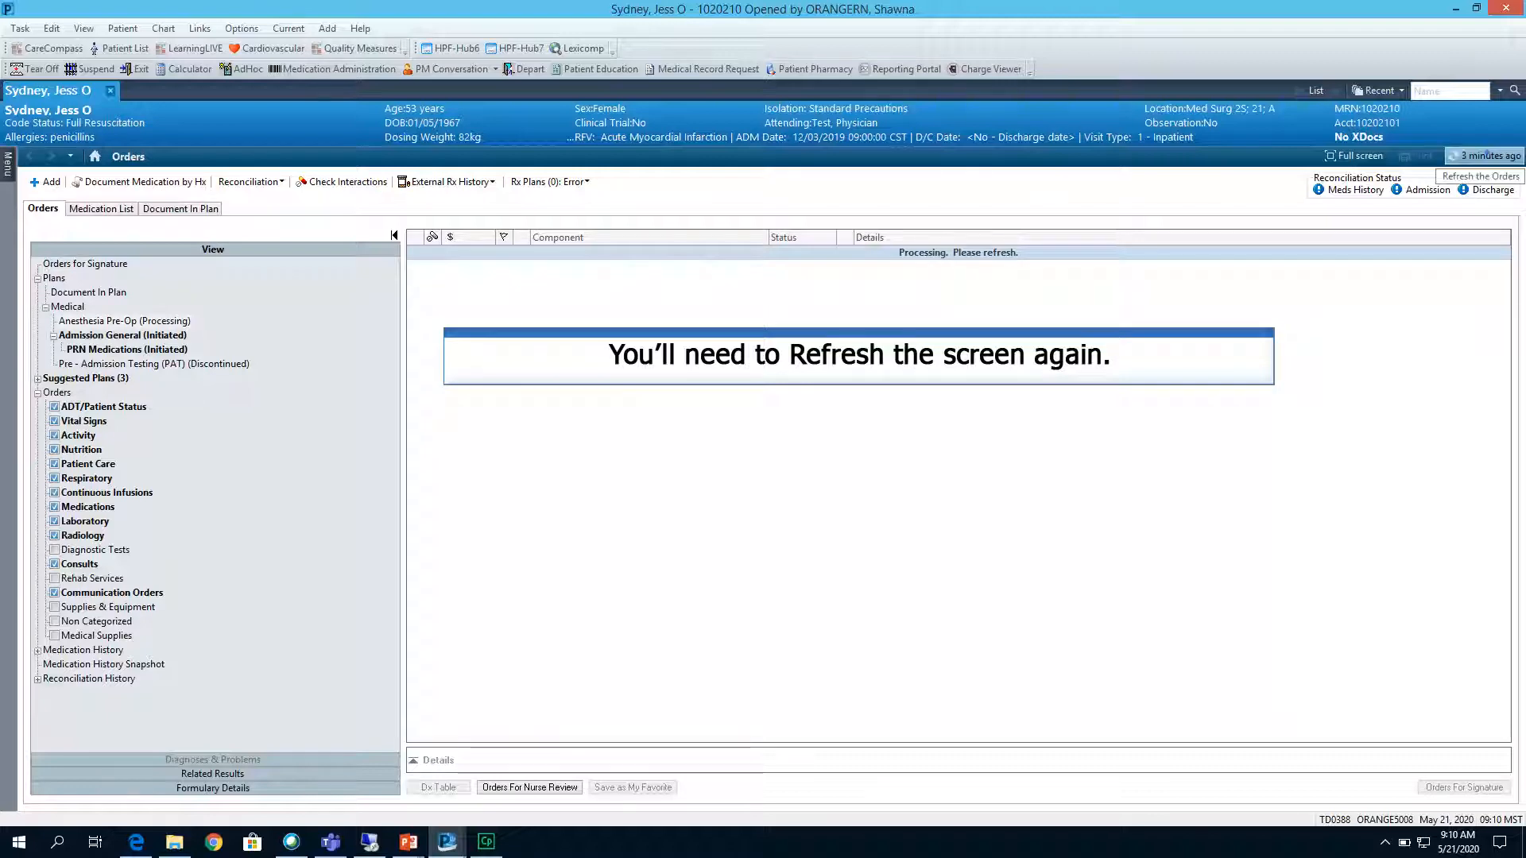
{"action": "left_click", "coordinate": [1484, 157]}
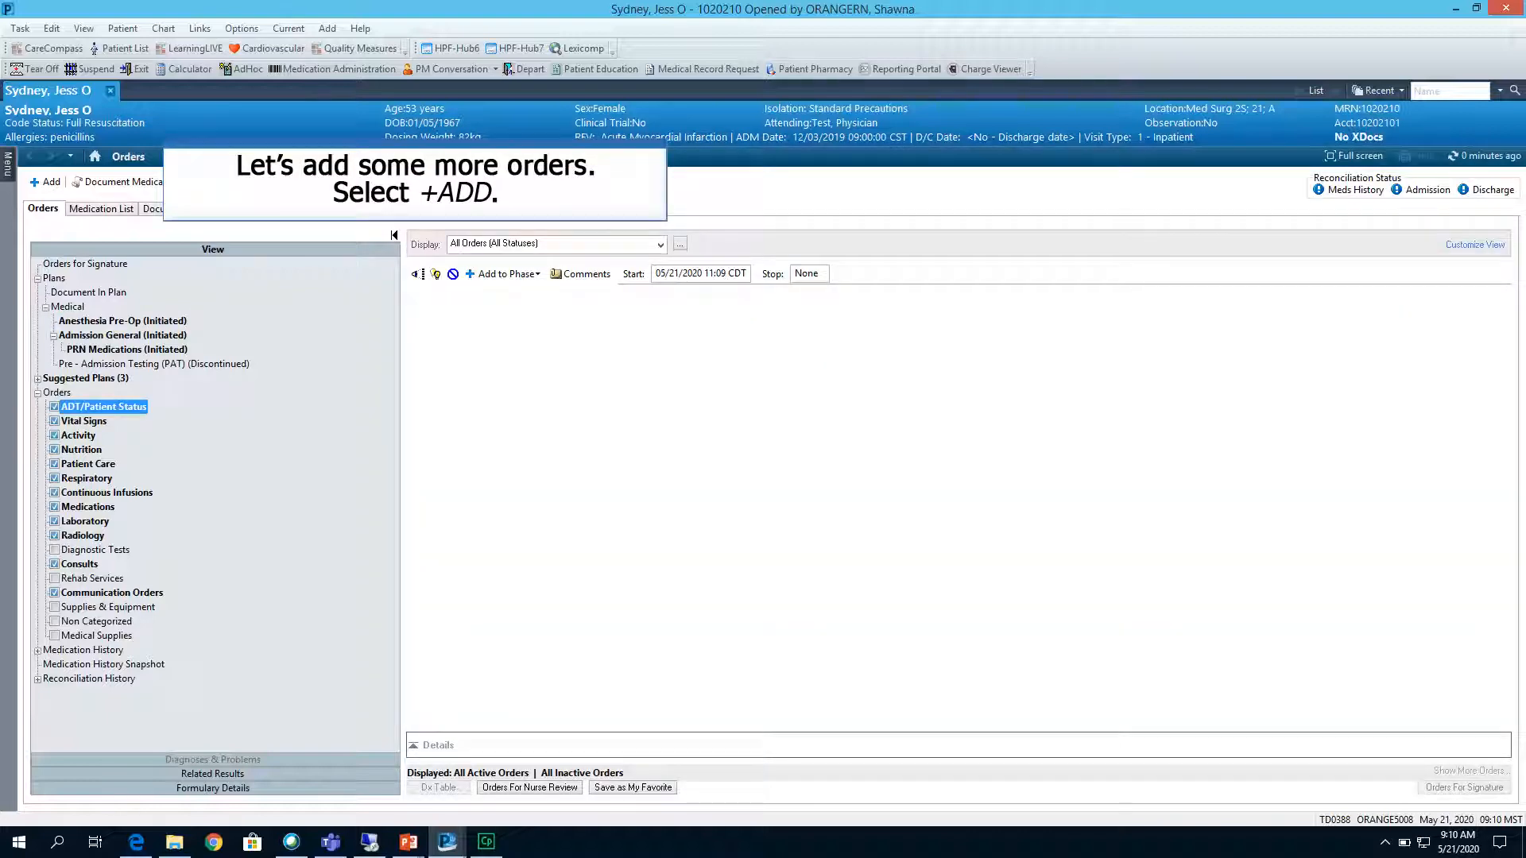
Add a Plavix order (300 mg, Tab, Oral, Once Scheduled) with communication type Verbal Read Back-Authentication Required, sign it and refresh the chart.
{"action": "left_click", "coordinate": [51, 181]}
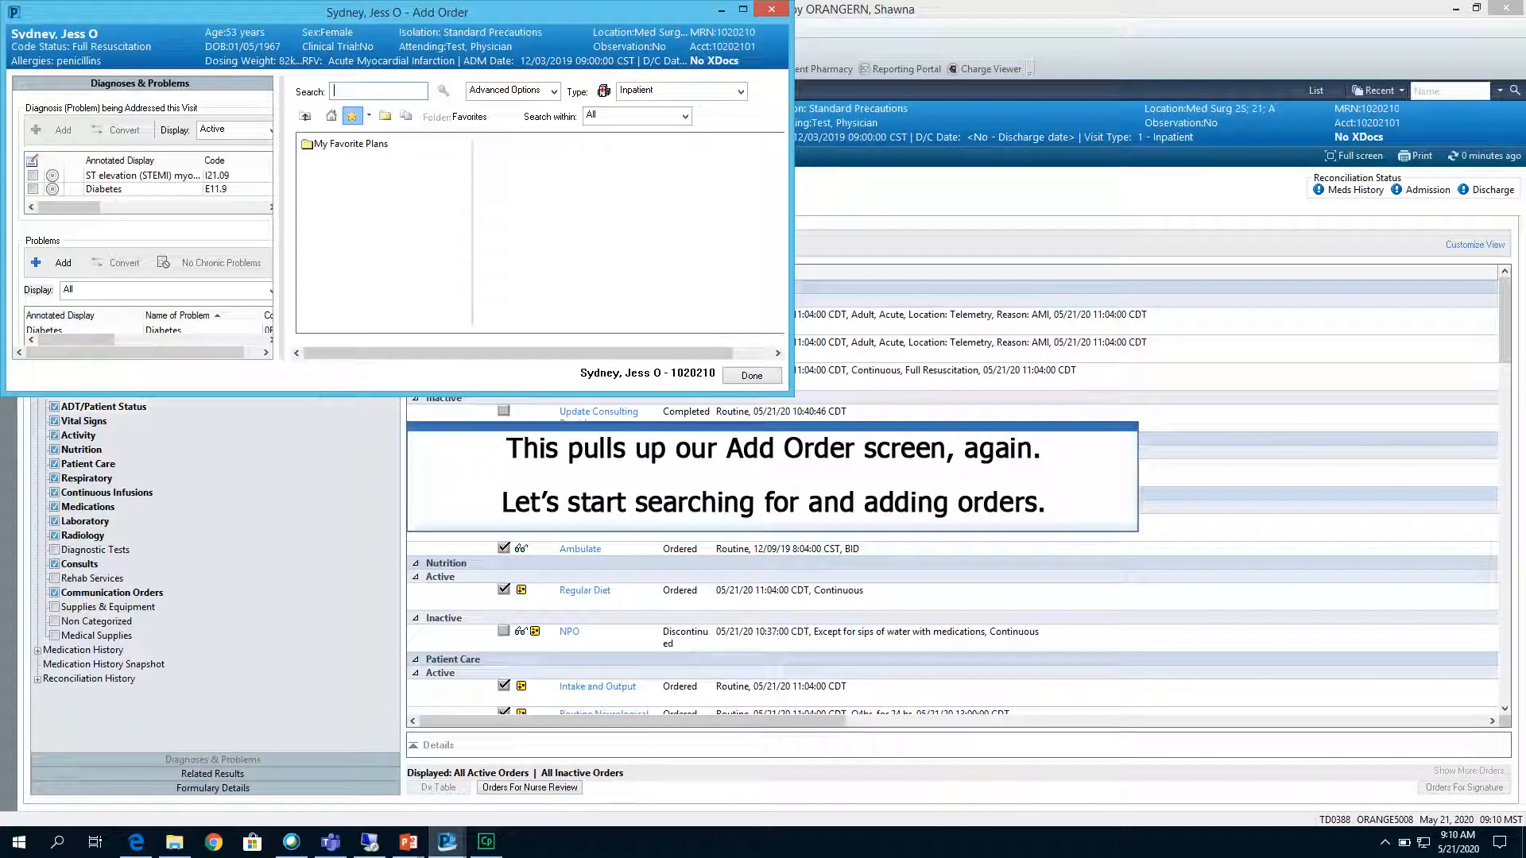
{"action": "type", "text": "plavi"}
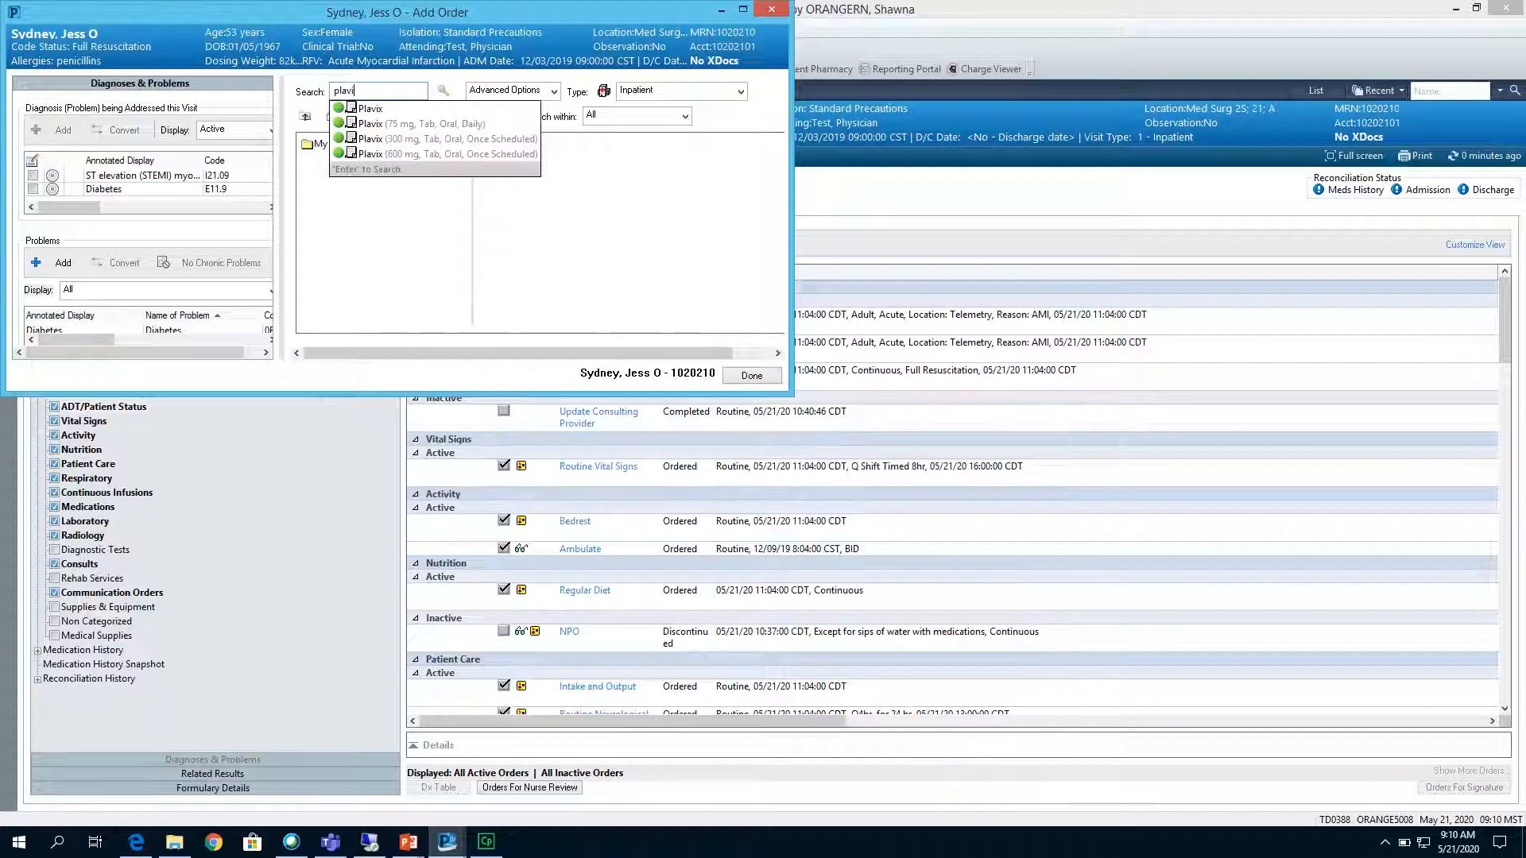
{"action": "left_click", "coordinate": [434, 138]}
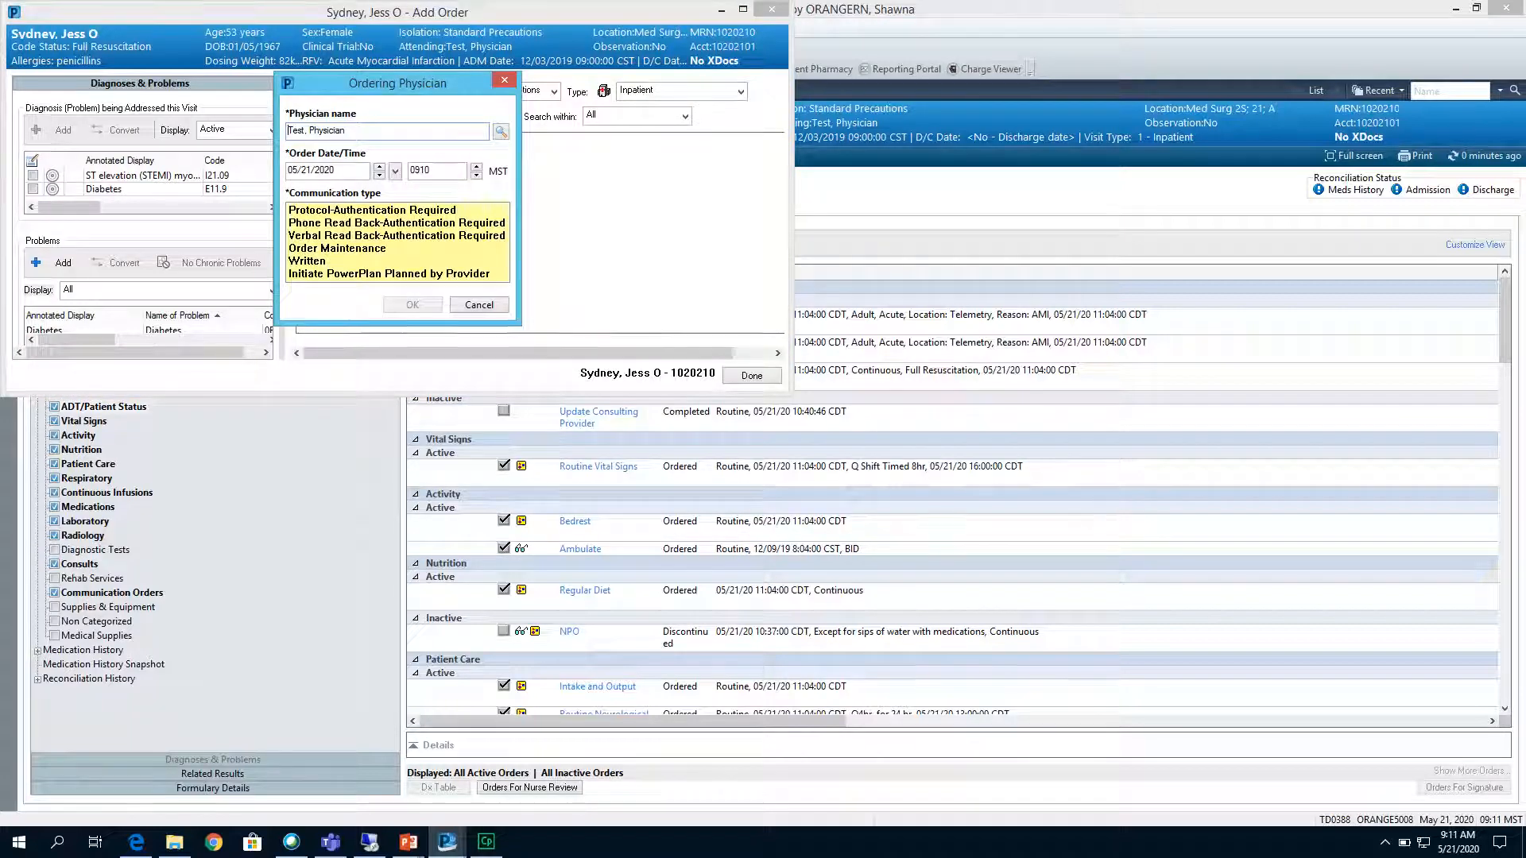
{"action": "left_click", "coordinate": [404, 236]}
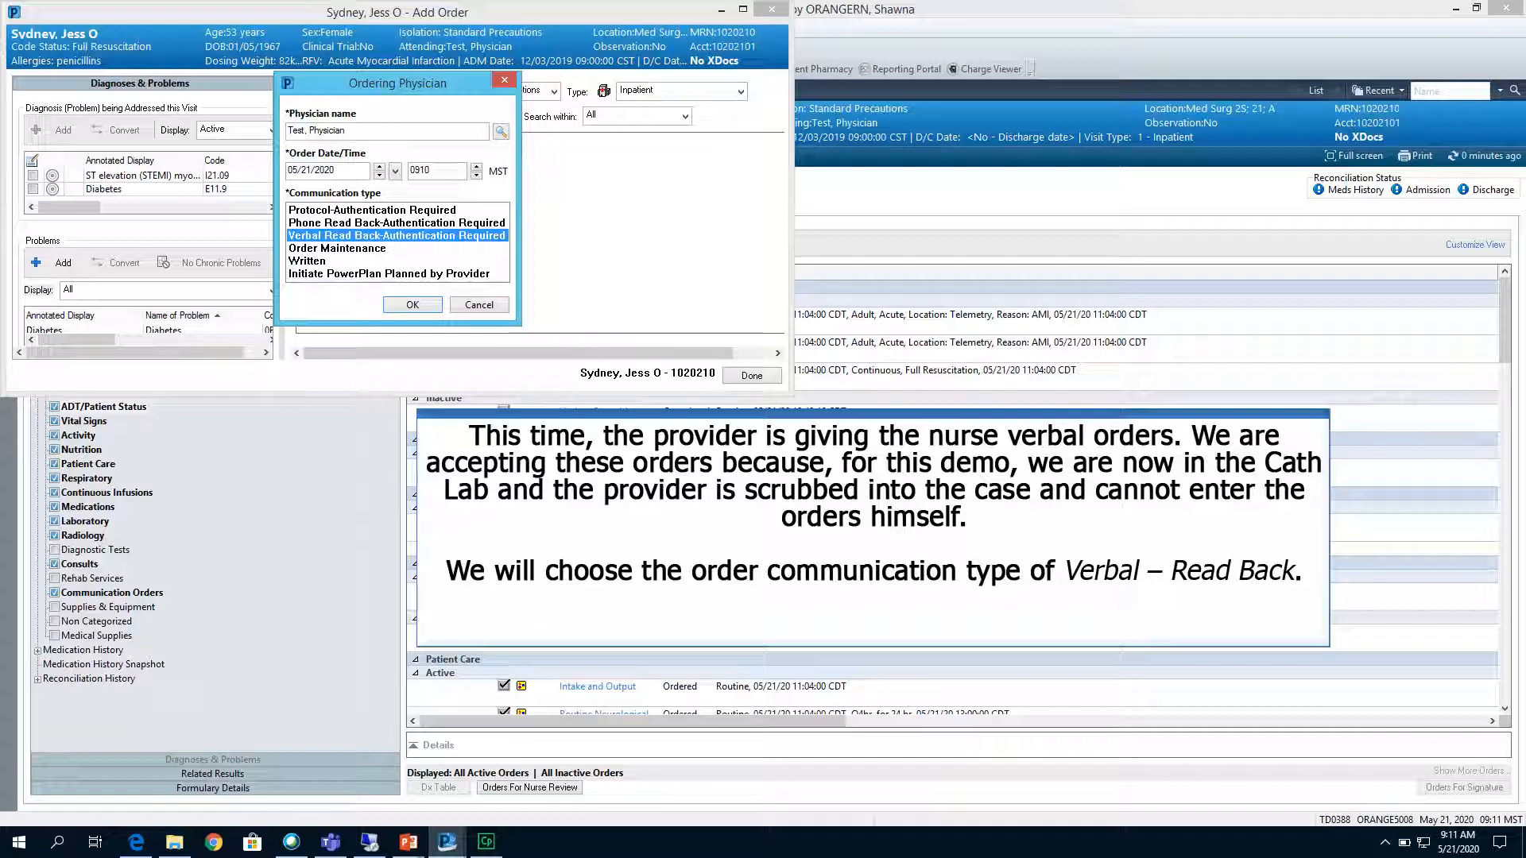
{"action": "left_click", "coordinate": [412, 305]}
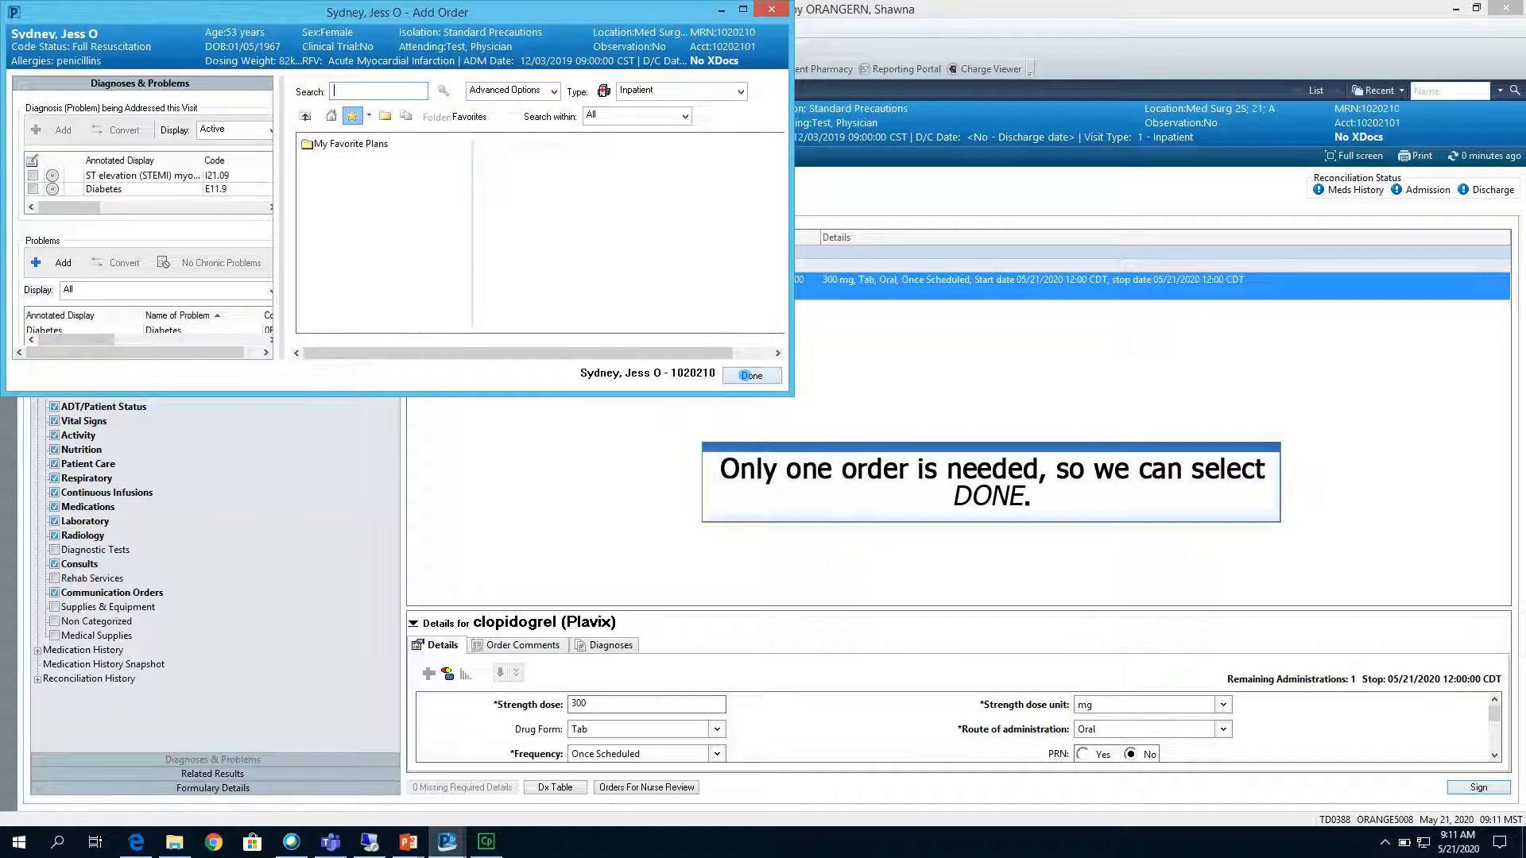
{"action": "left_click", "coordinate": [752, 375]}
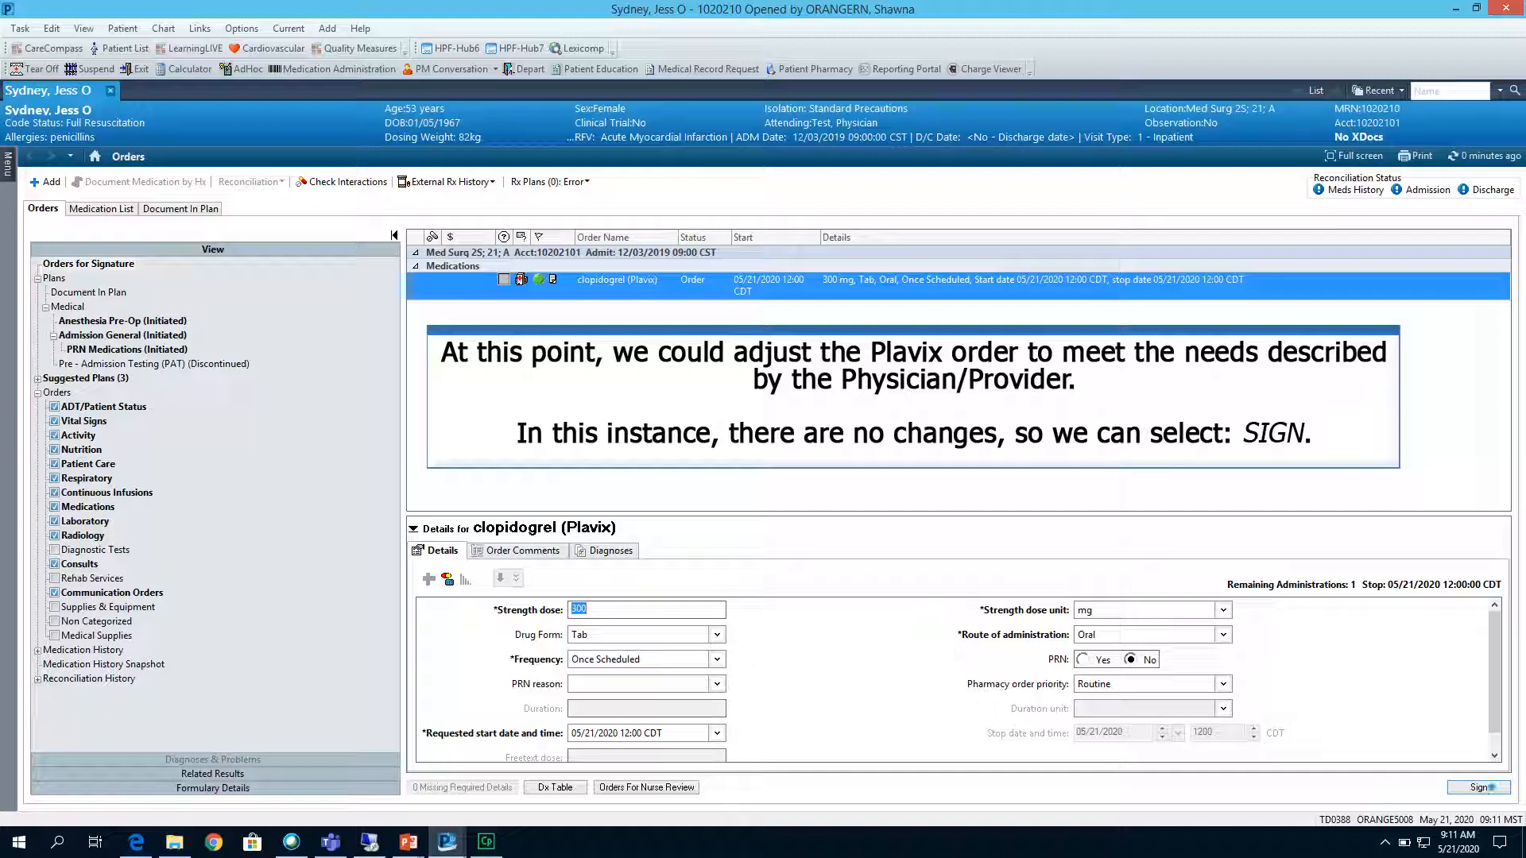
{"action": "left_click", "coordinate": [1479, 787]}
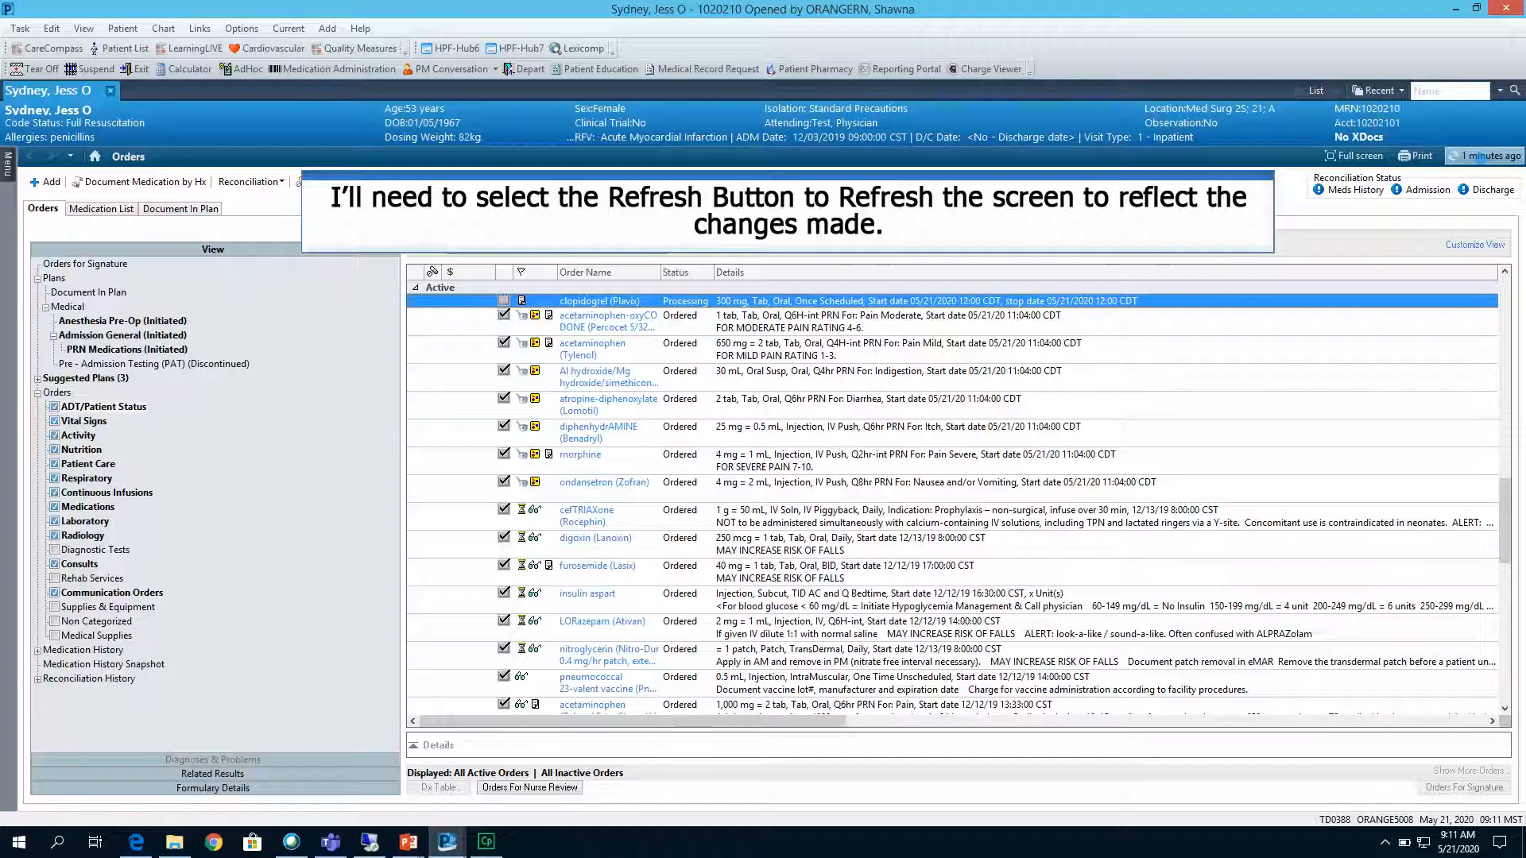
{"action": "left_click", "coordinate": [1484, 156]}
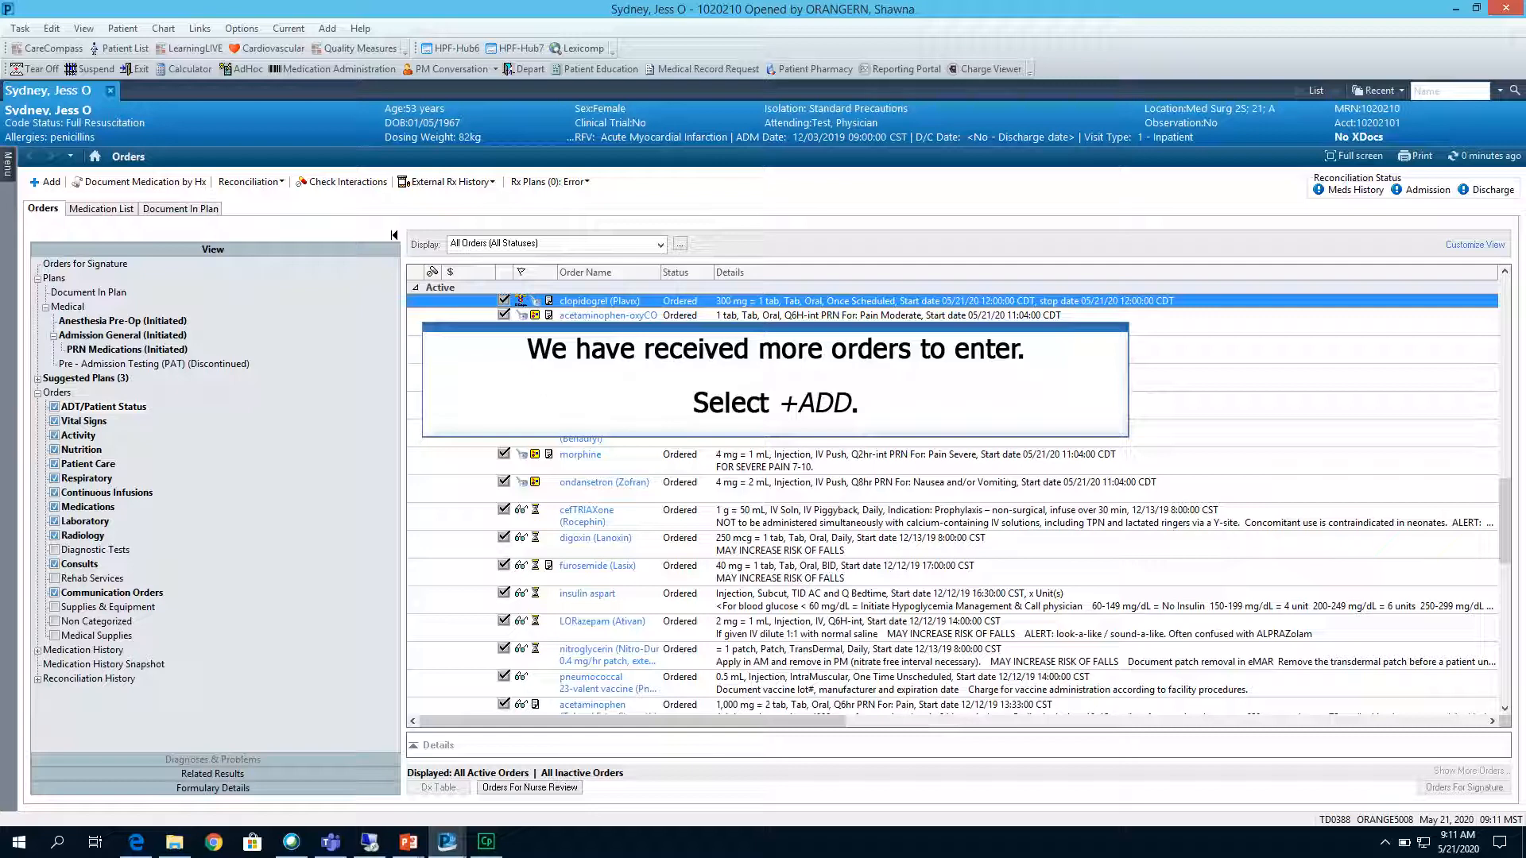
Add an Ambulate order (Routine, T;N, BID) with communication type Phone Read Back-Authentication Required.
{"action": "left_click", "coordinate": [48, 181]}
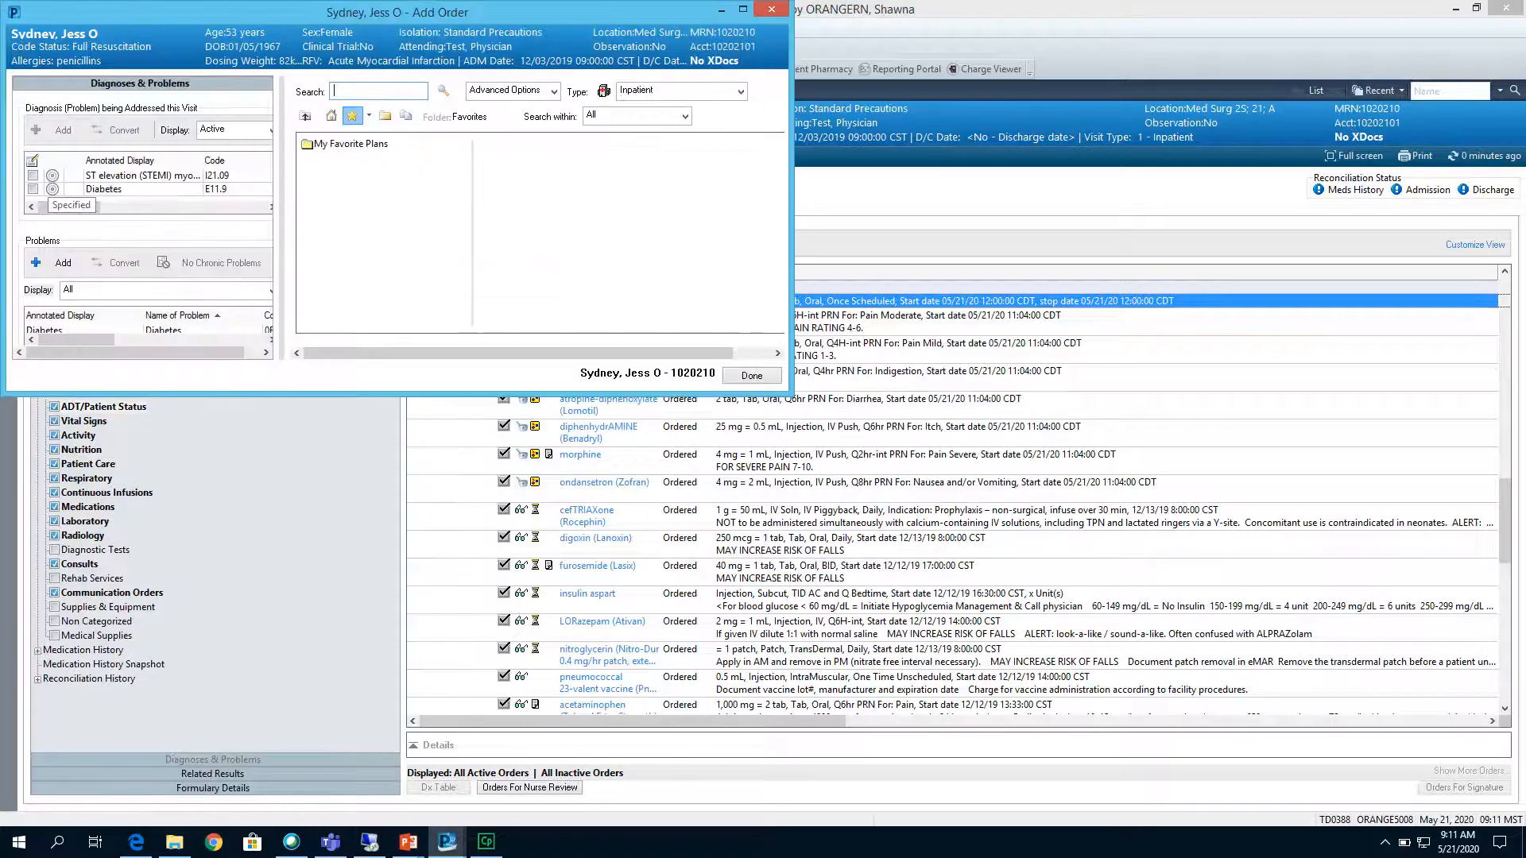
{"action": "type", "text": "ambulate"}
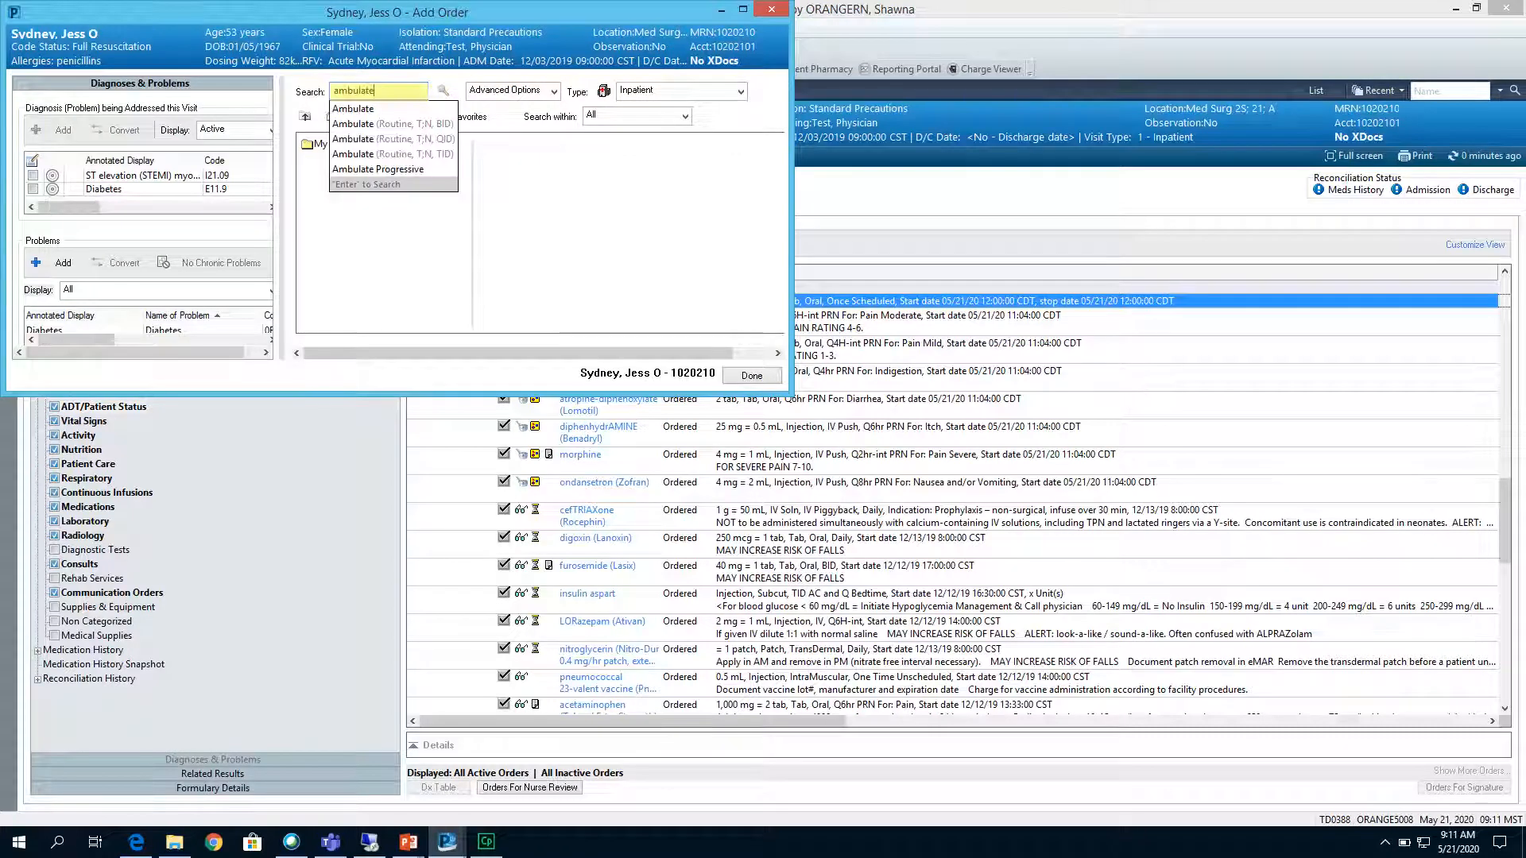
{"action": "left_click", "coordinate": [408, 123]}
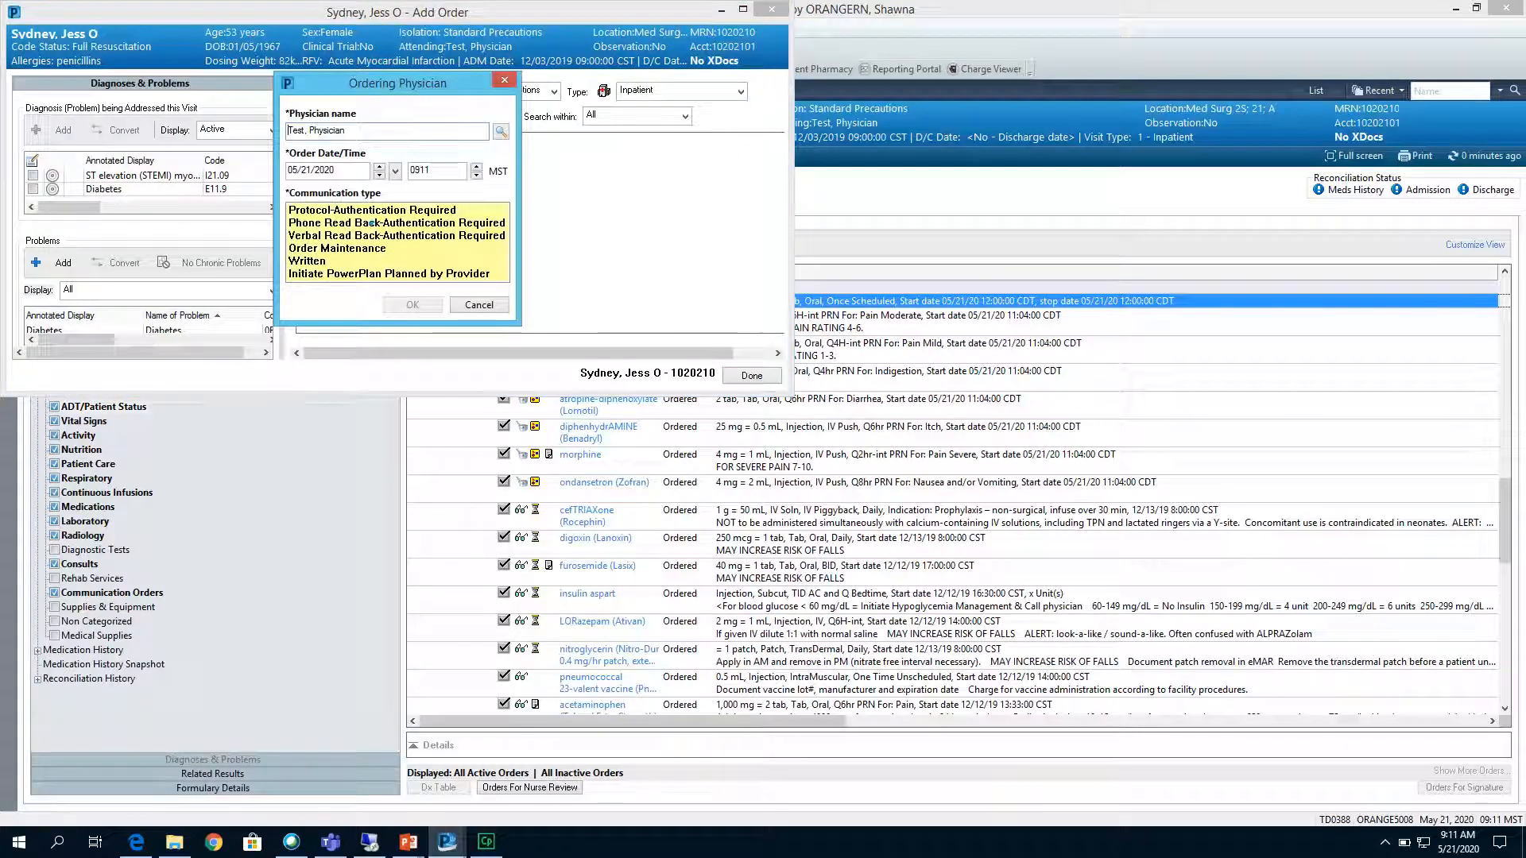
{"action": "left_click", "coordinate": [369, 223]}
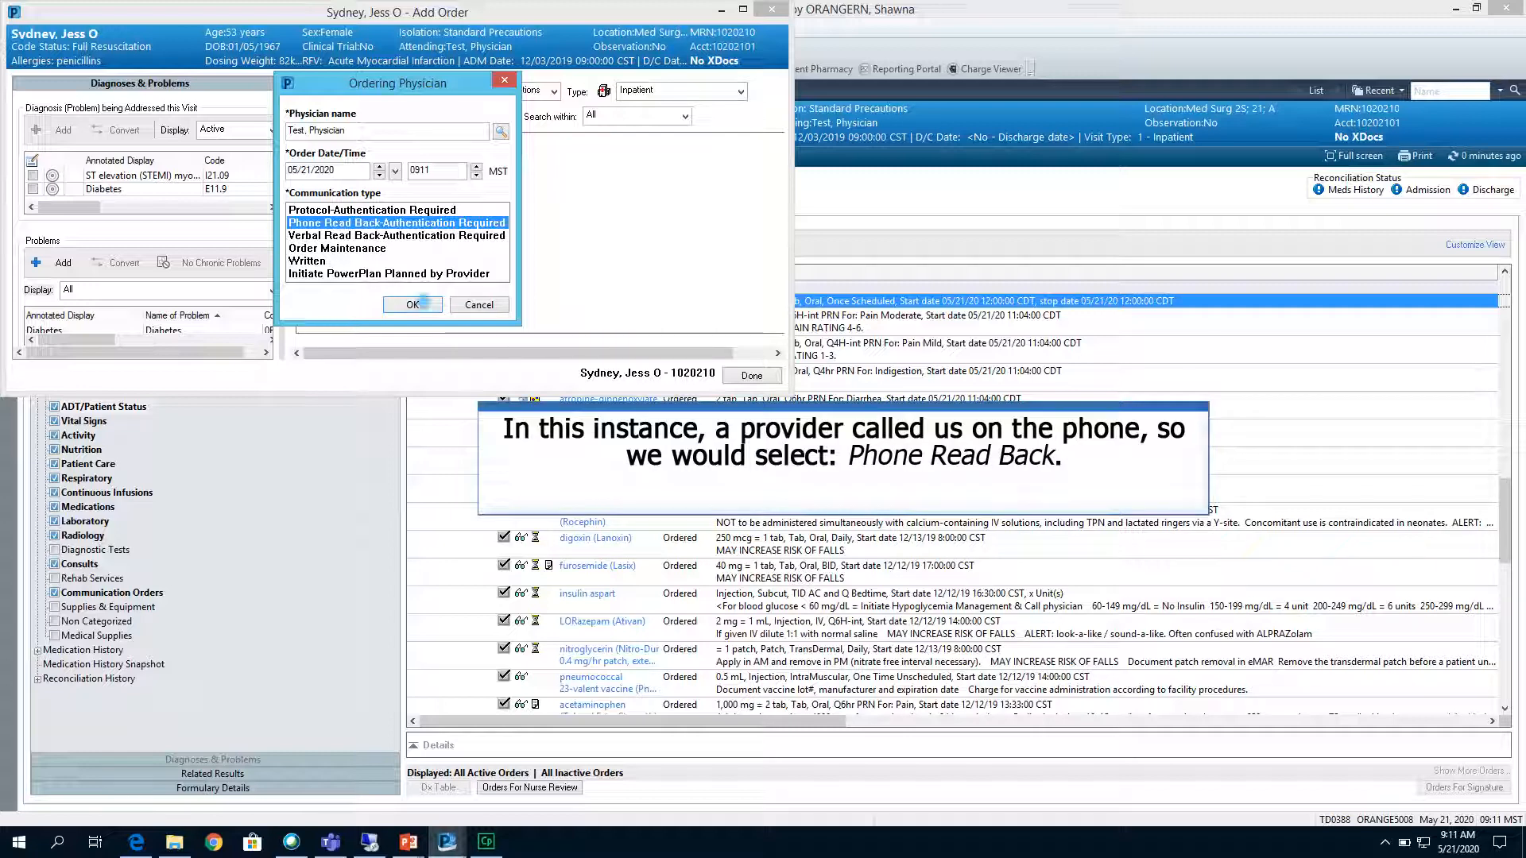
{"action": "left_click", "coordinate": [415, 302]}
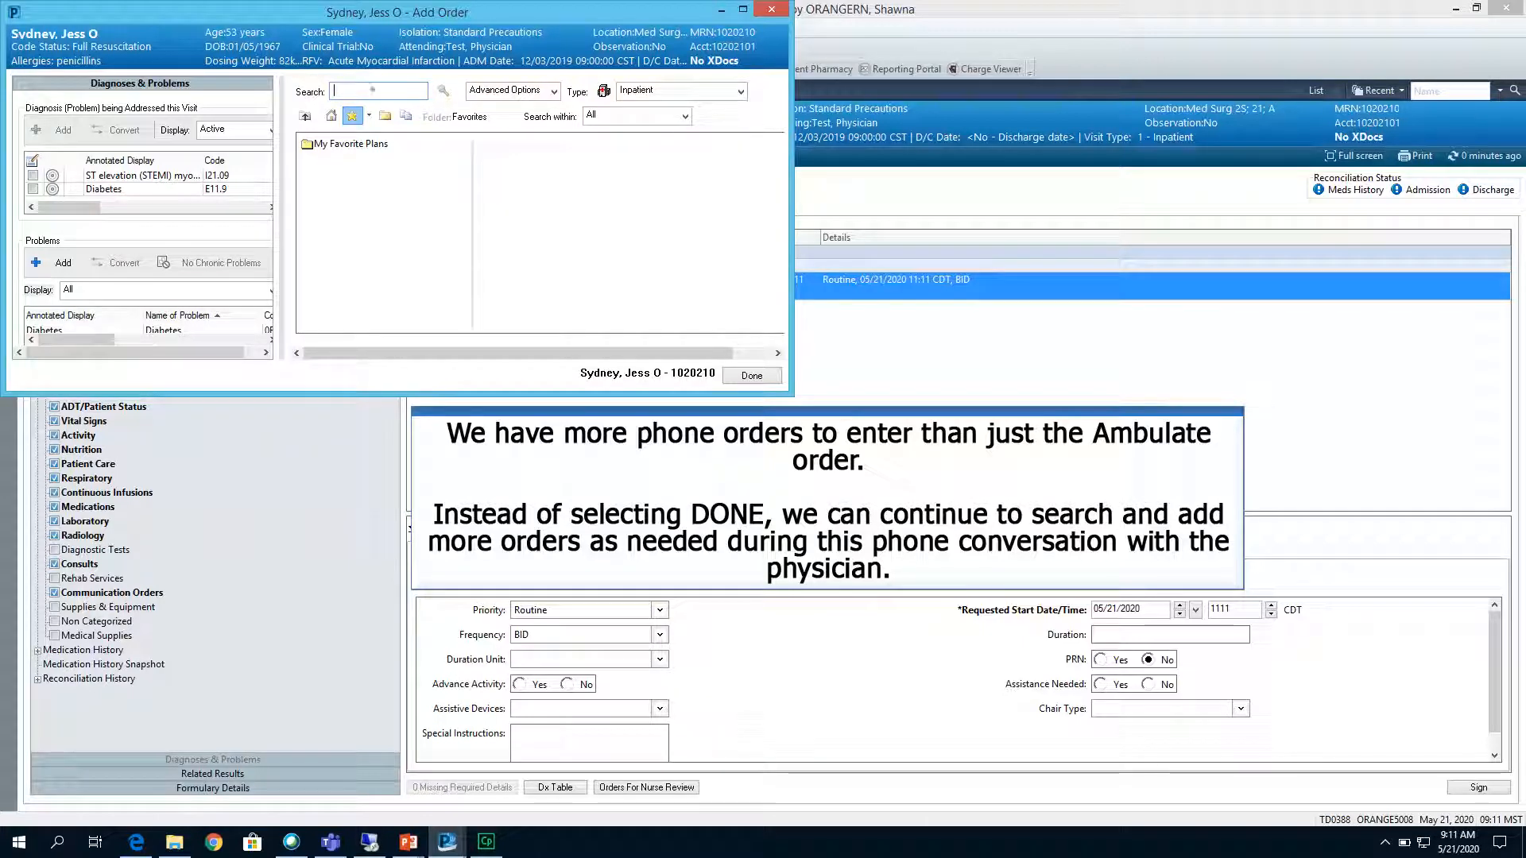
Add Pacemaker Precautions (Routine, insulate and secure pacer wires to chest when not in use) and Lasix (40 mg, Injection, IV Push, Once Scheduled).
{"action": "type", "text": "p"}
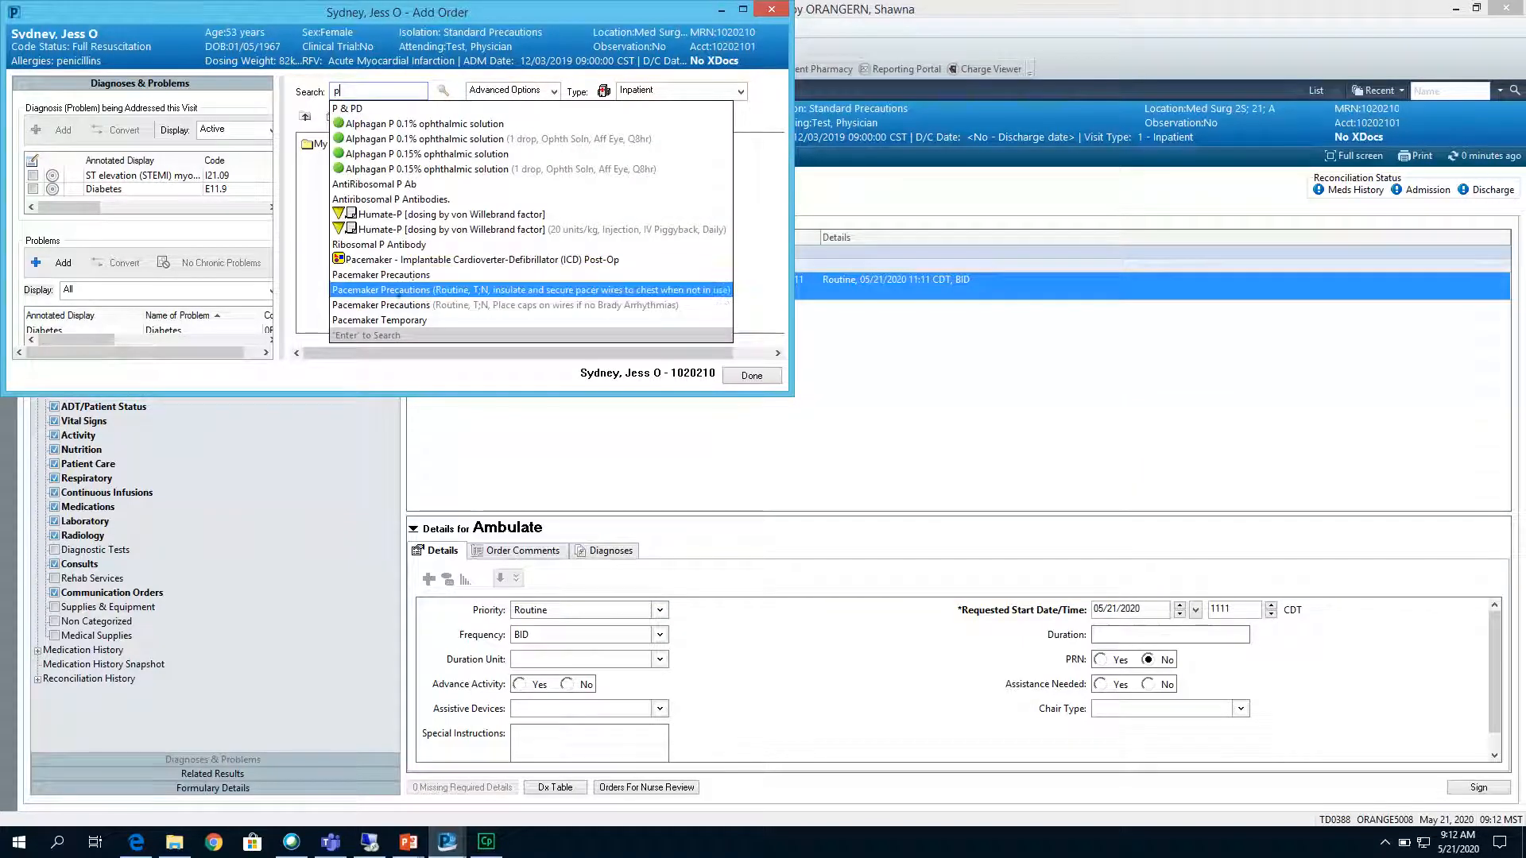
{"action": "left_click", "coordinate": [398, 291]}
{"action": "type", "text": "lasix"}
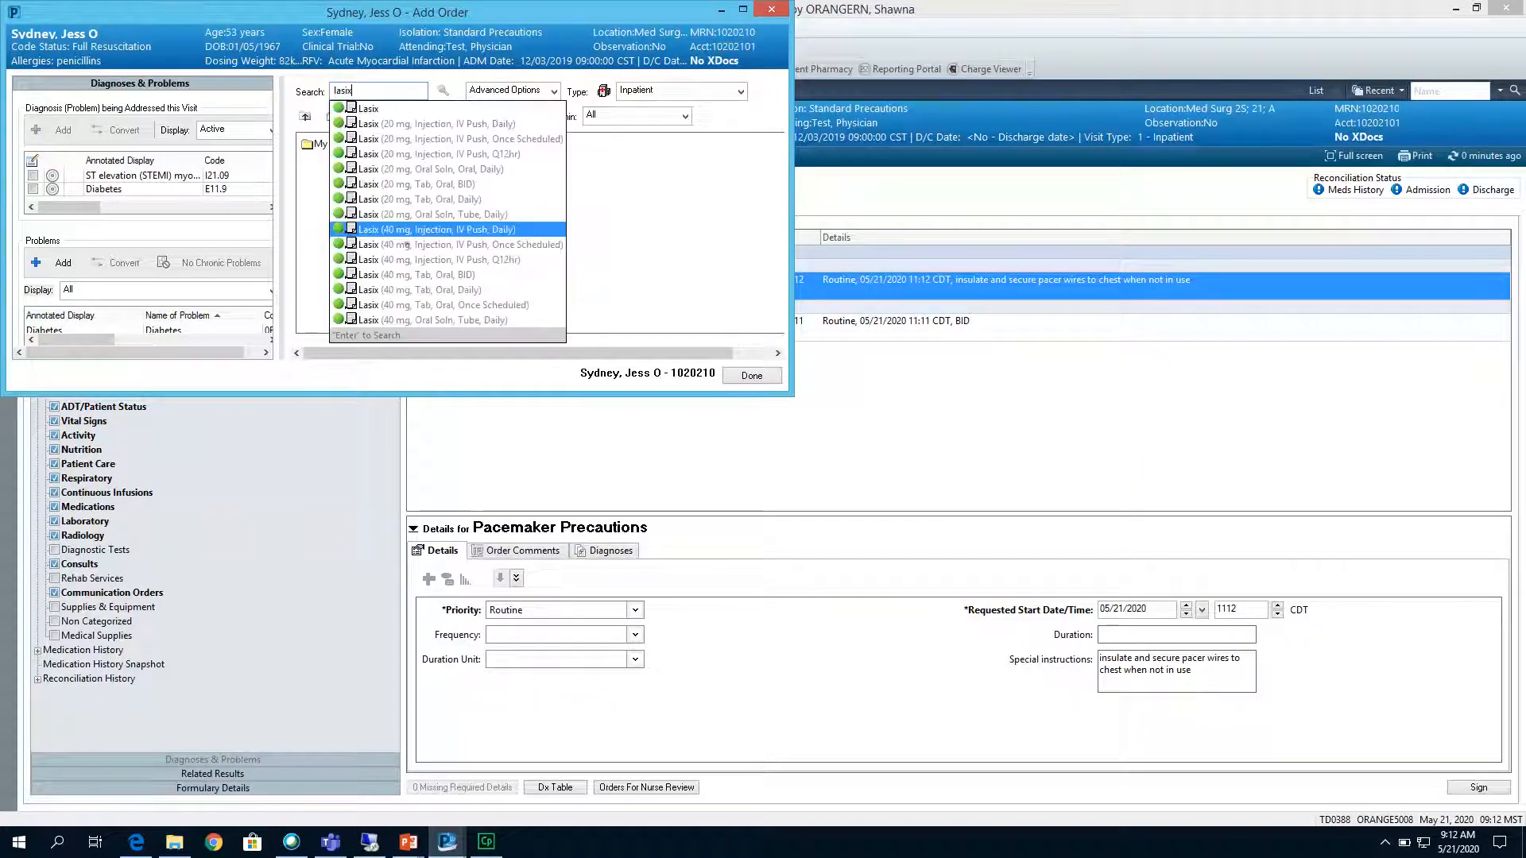
{"action": "left_click", "coordinate": [406, 245]}
Search for "consult pr", add the Stat Consult to Physician/Provider order and finish adding orders.
{"action": "type", "text": "consult pr"}
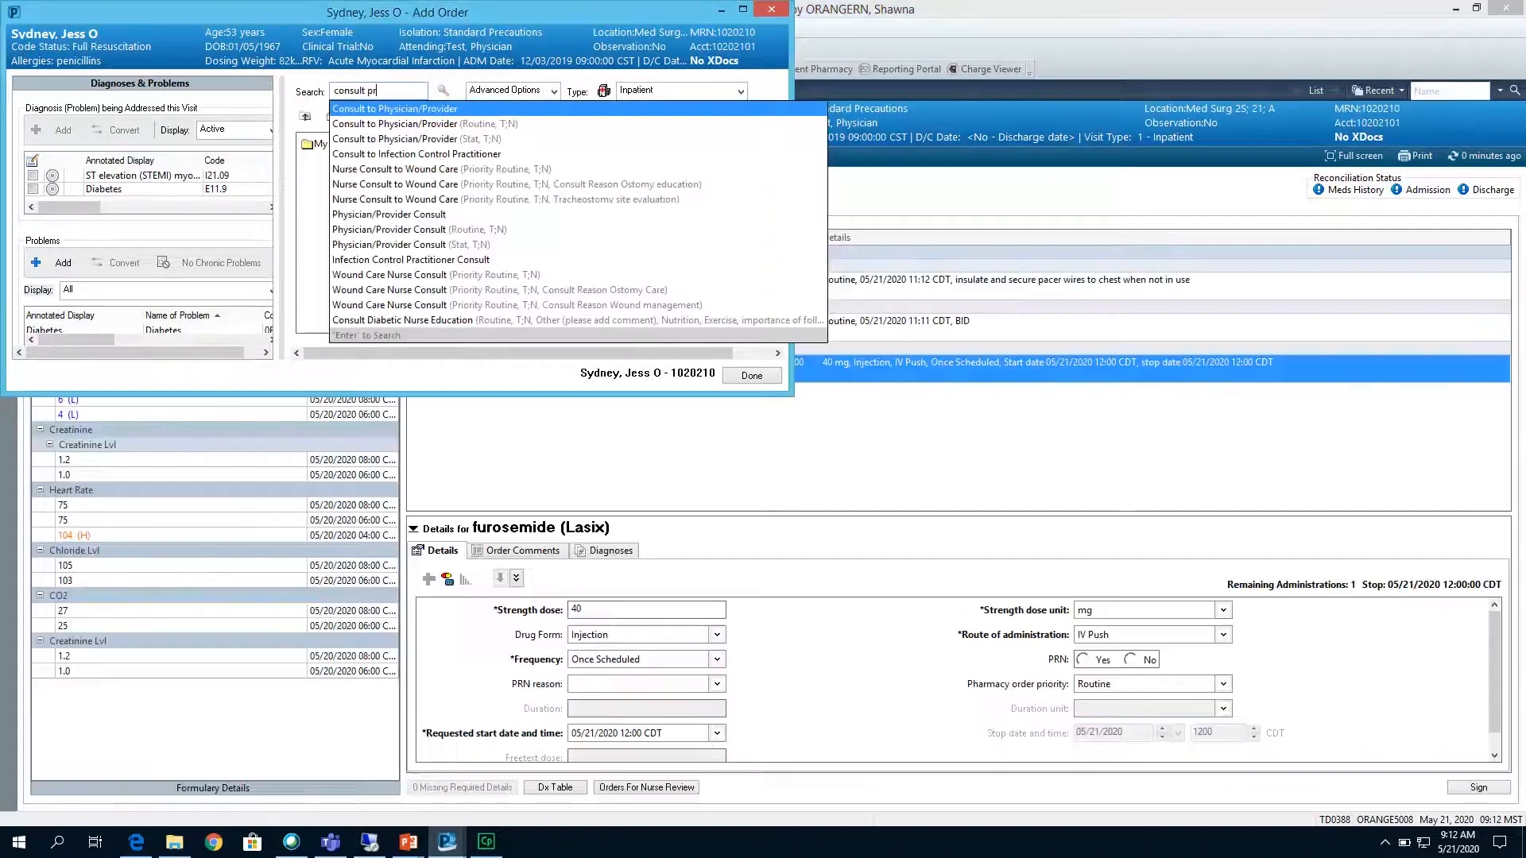
{"action": "key", "text": "Down"}
{"action": "key", "text": "Down"}
{"action": "key", "text": "Return"}
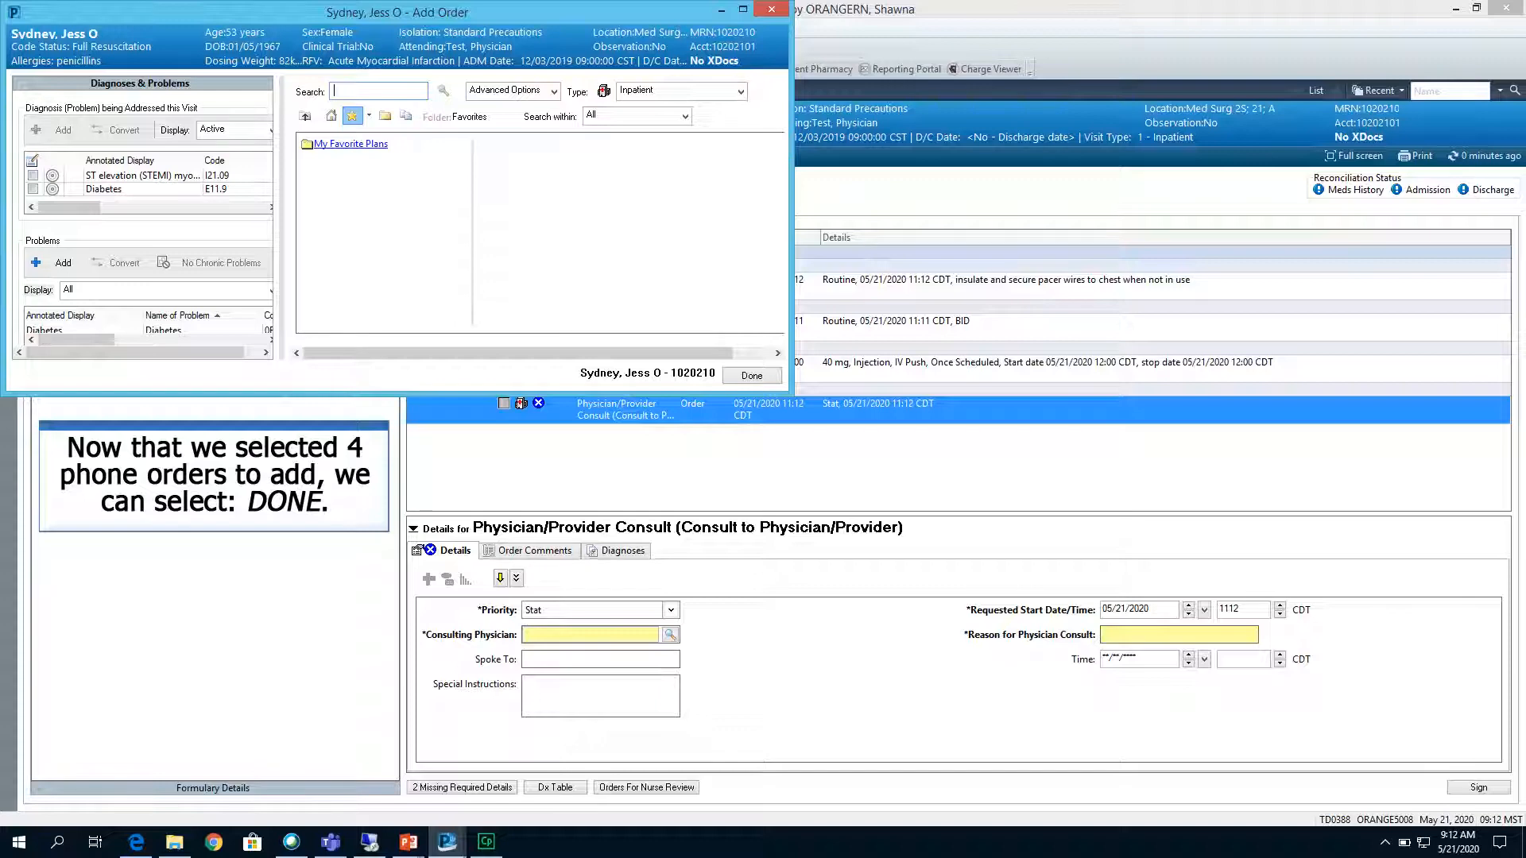
{"action": "left_click", "coordinate": [751, 376]}
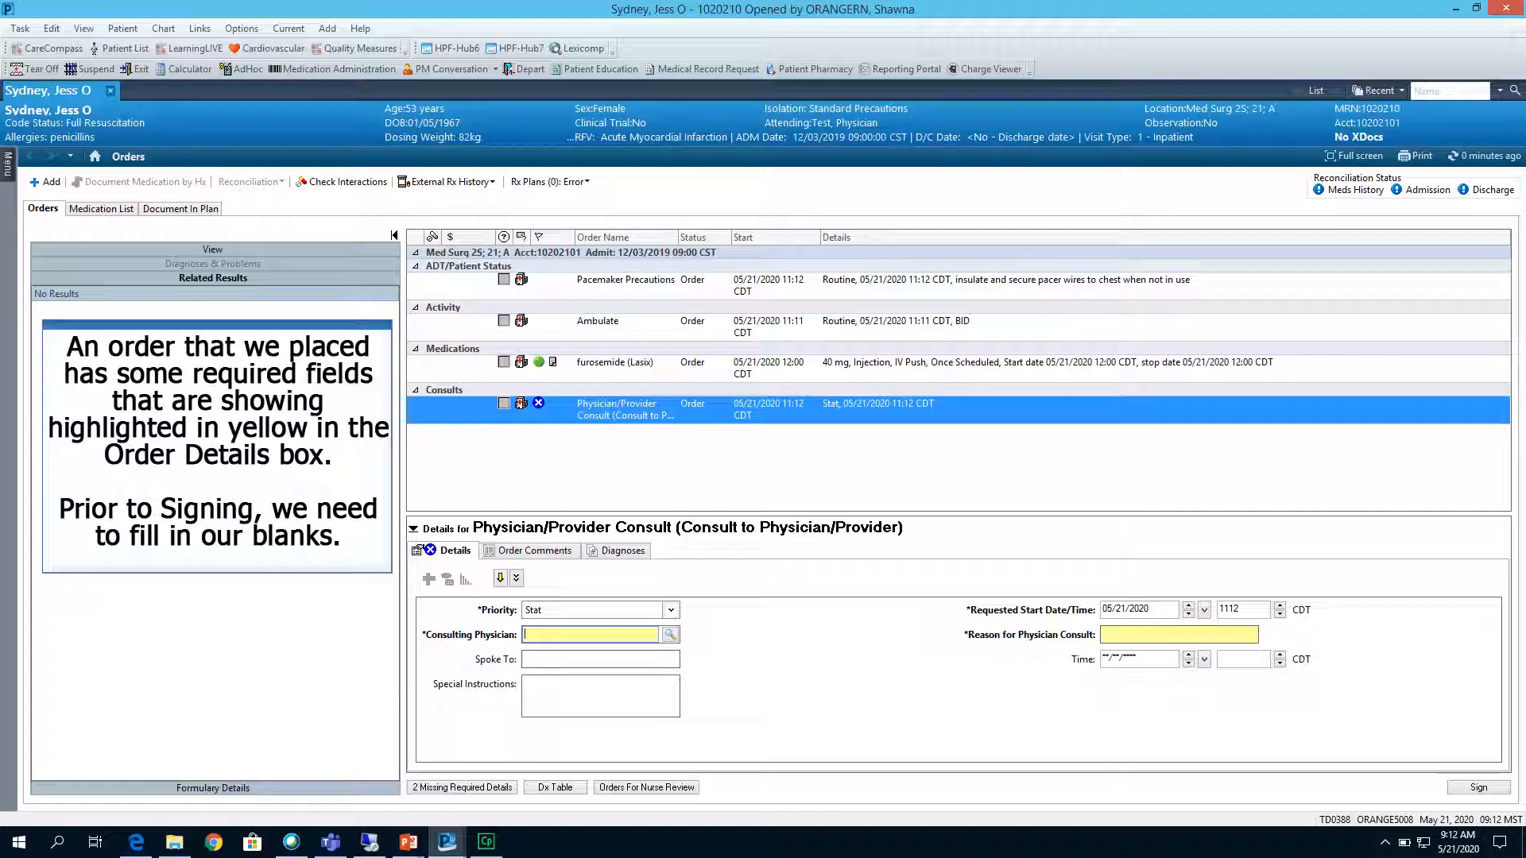
Search the provider directory from the consult order and select the requested ED provider as Consulting Physician.
{"action": "type", "text": "orange"}
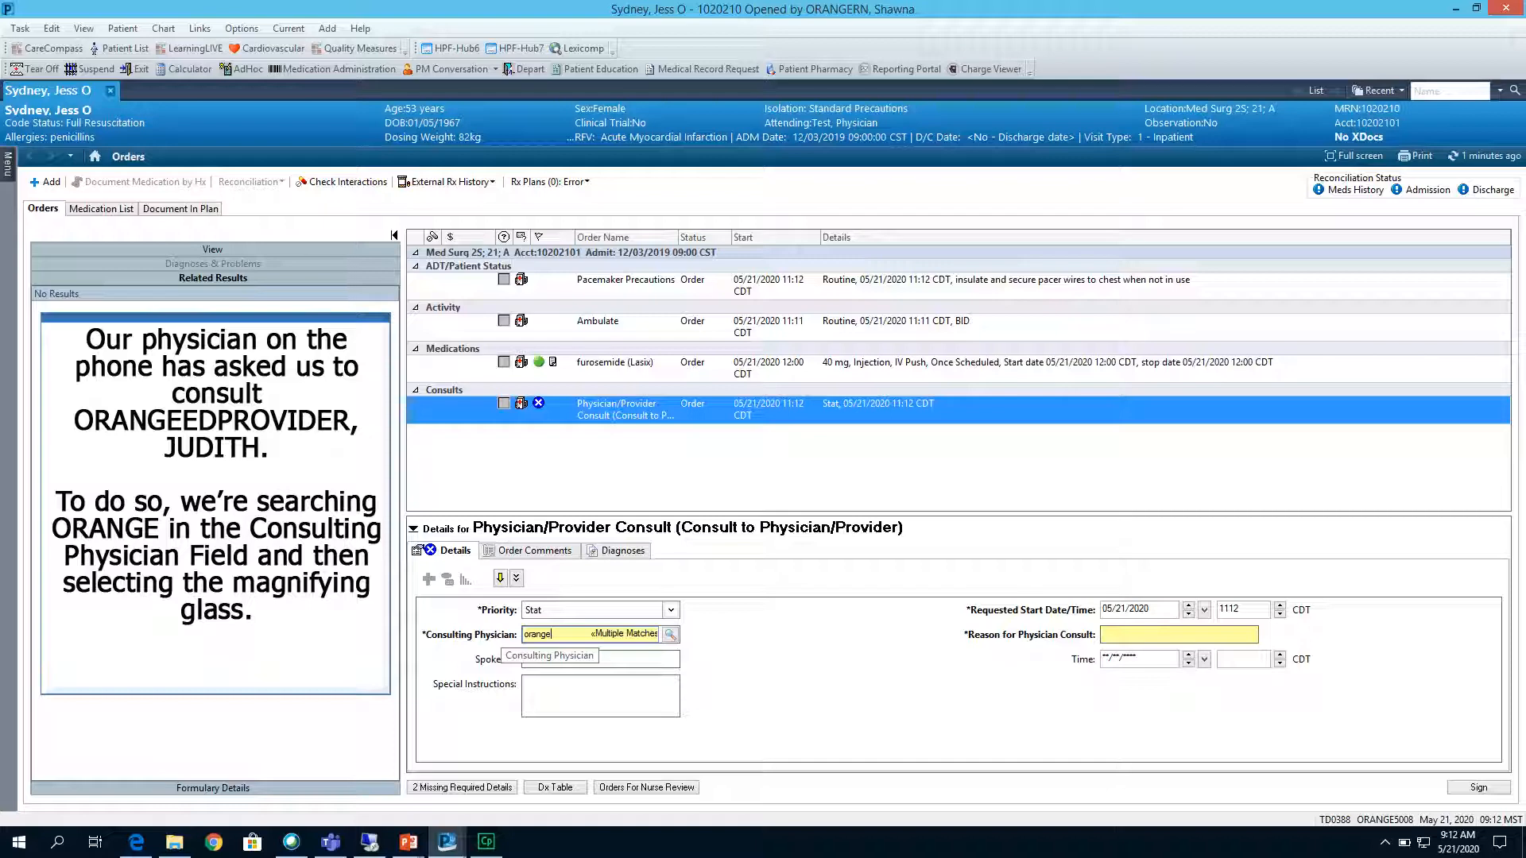
{"action": "left_click", "coordinate": [672, 634]}
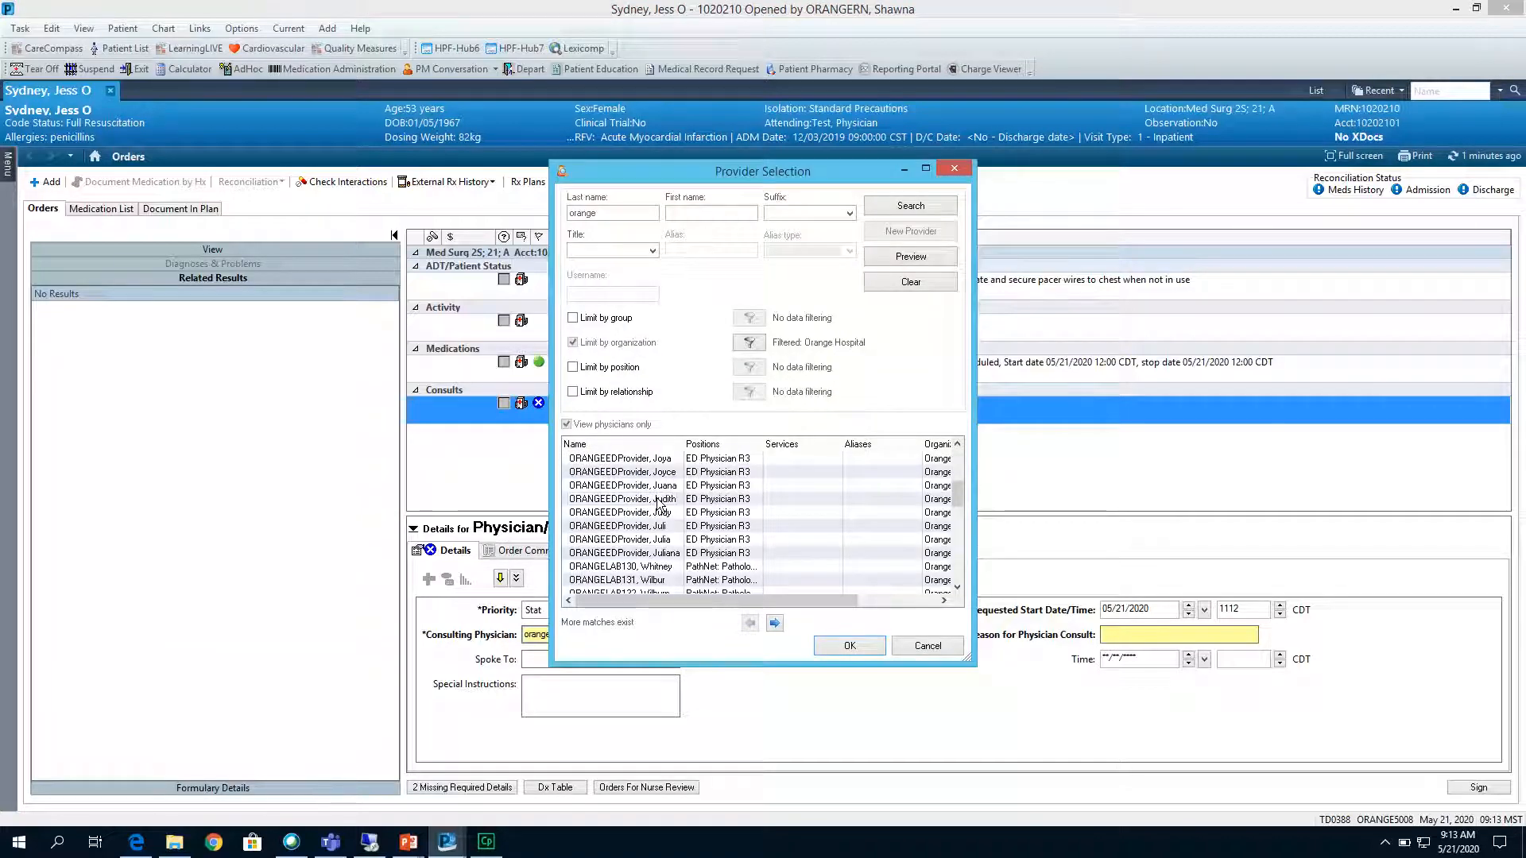
{"action": "left_click", "coordinate": [658, 499]}
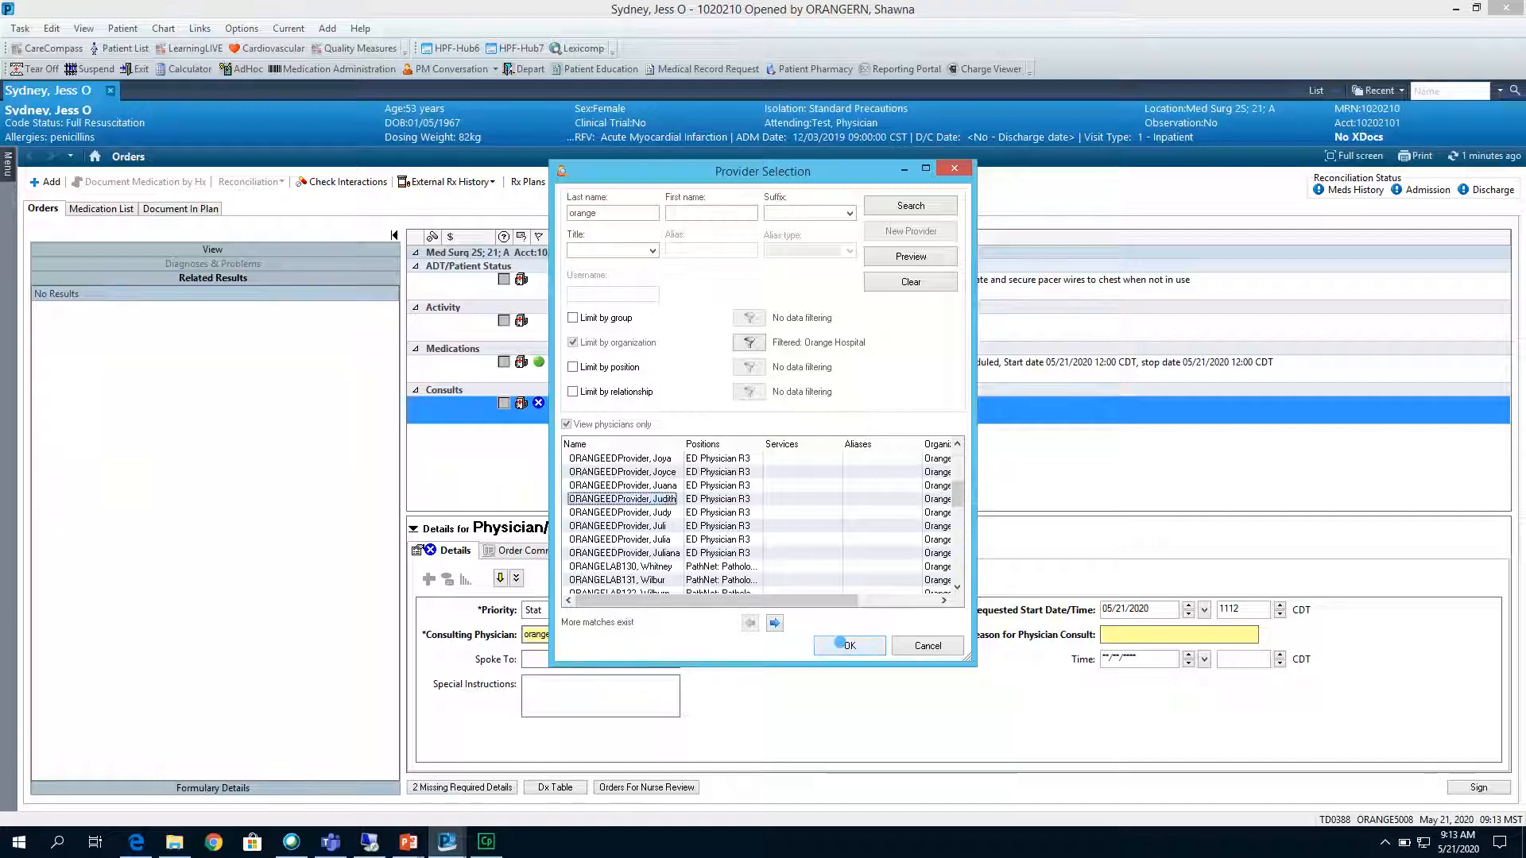
{"action": "left_click", "coordinate": [839, 640]}
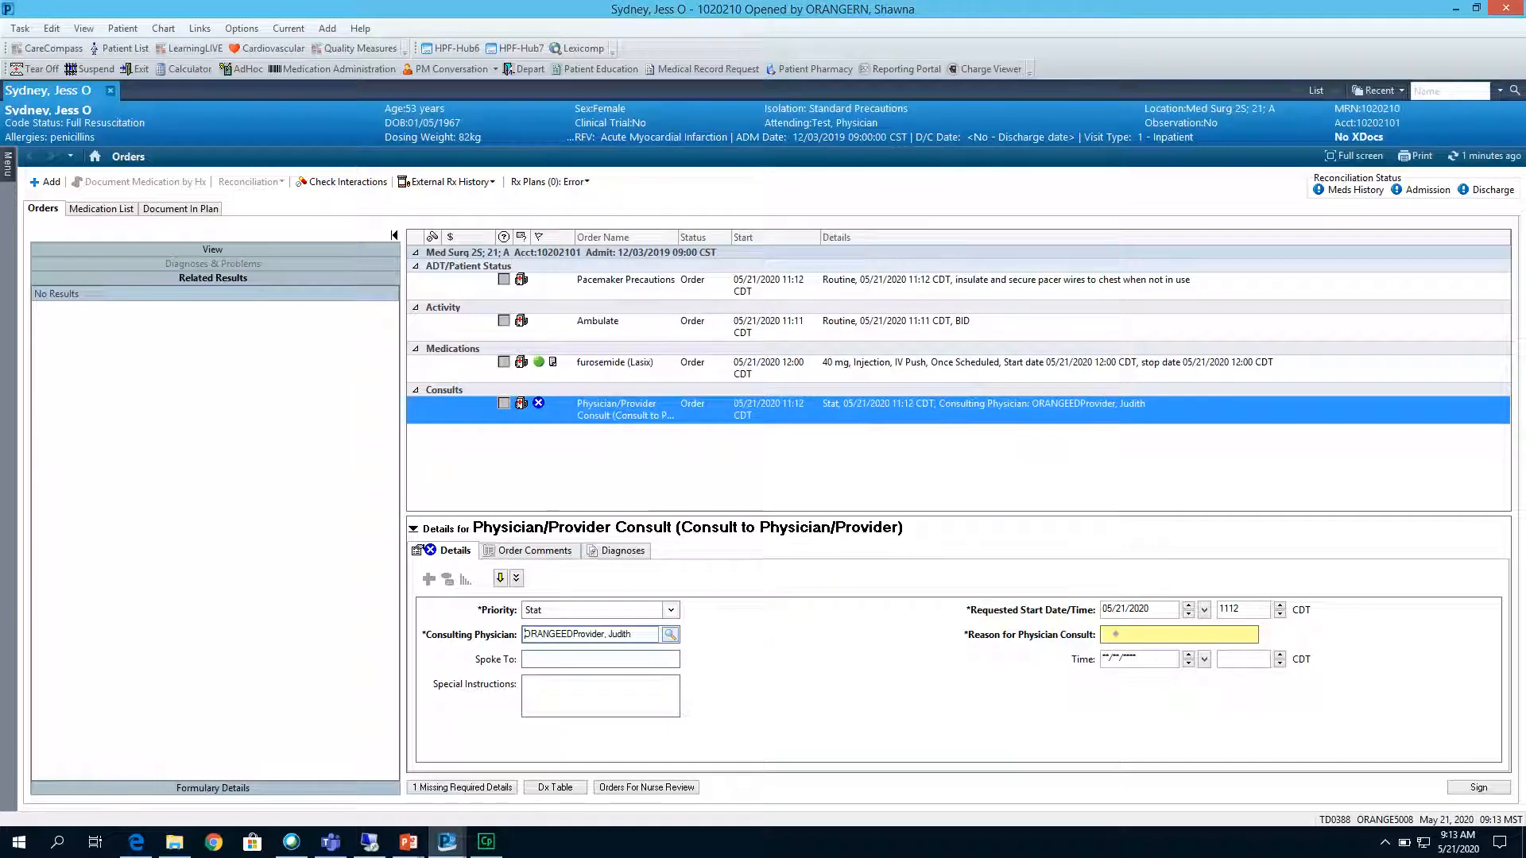
Complete the consult order with reason "Cardiac disease", the office manager contact as Spoke To, and time 05/21/2020 1113.
{"action": "left_click", "coordinate": [1116, 634]}
{"action": "type", "text": "Cardiac disease"}
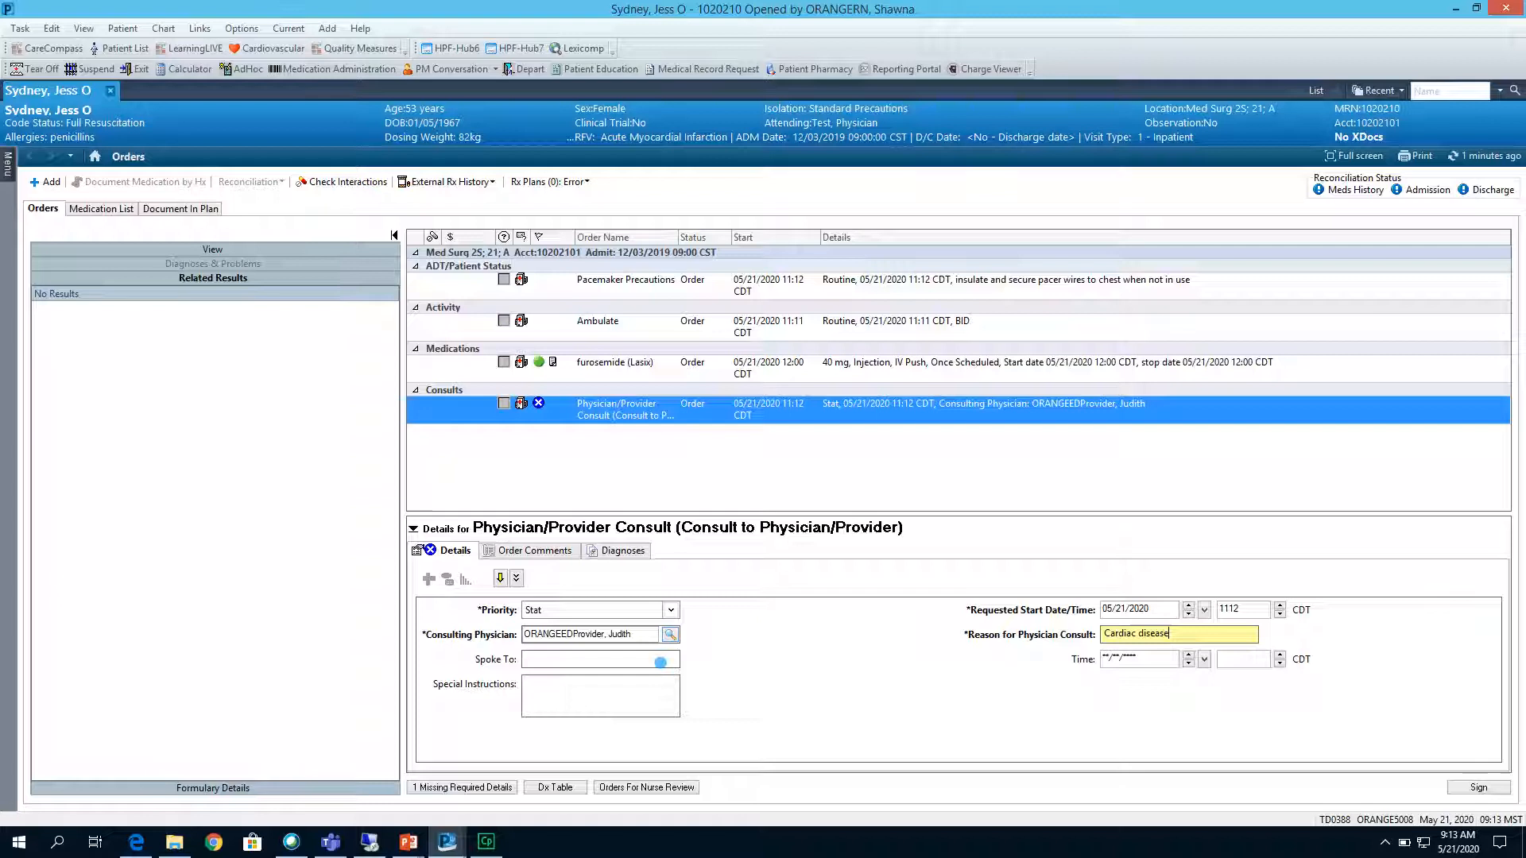
{"action": "left_click", "coordinate": [660, 662]}
{"action": "type", "text": "Sue - Office Manager"}
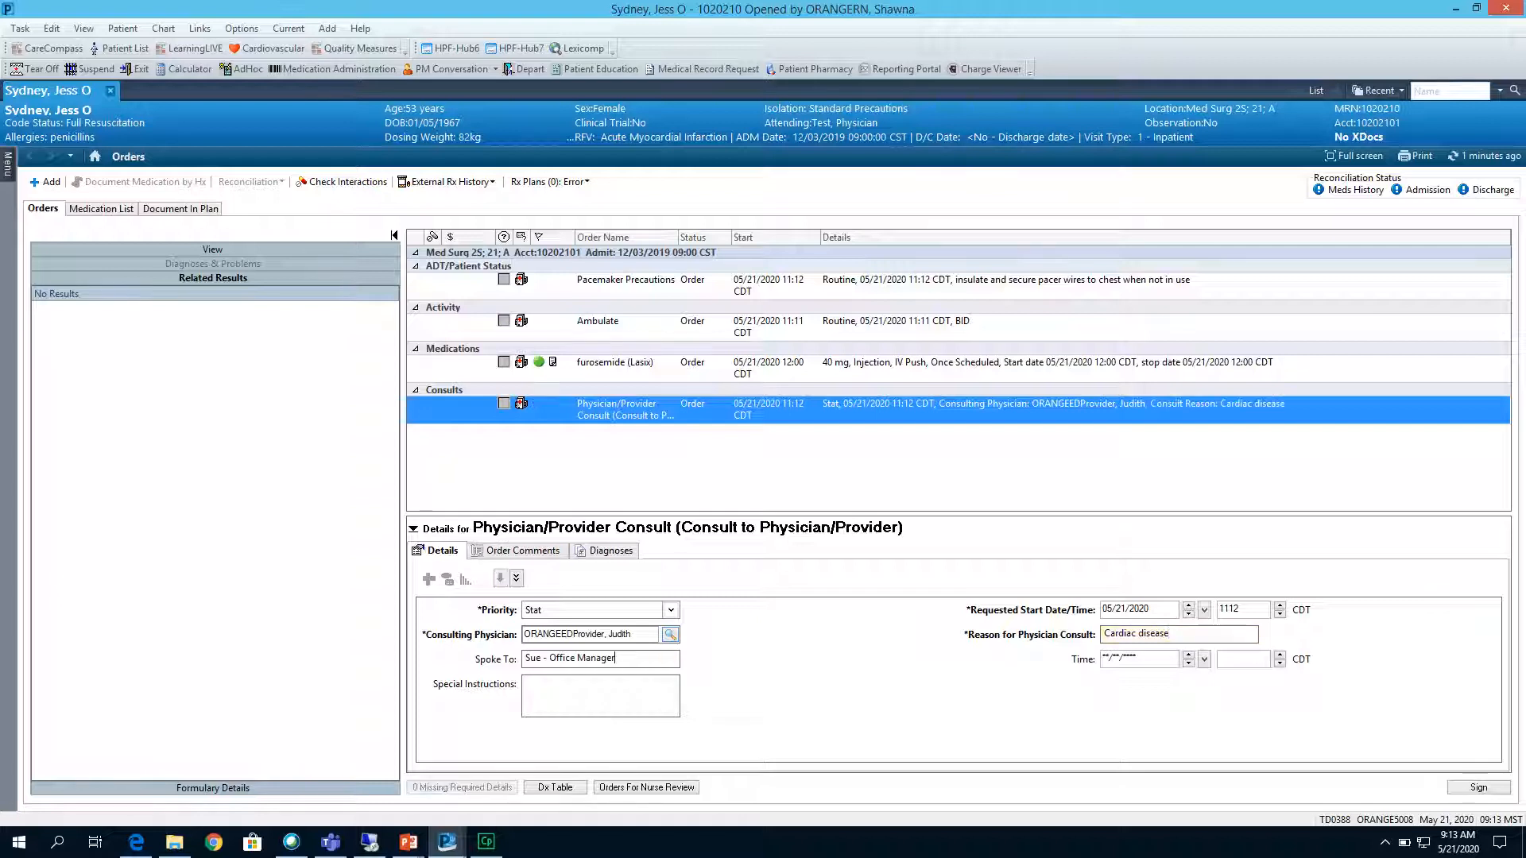
{"action": "left_click", "coordinate": [1105, 658]}
{"action": "key", "text": "t"}
{"action": "left_click", "coordinate": [1240, 656]}
{"action": "key", "text": "n"}
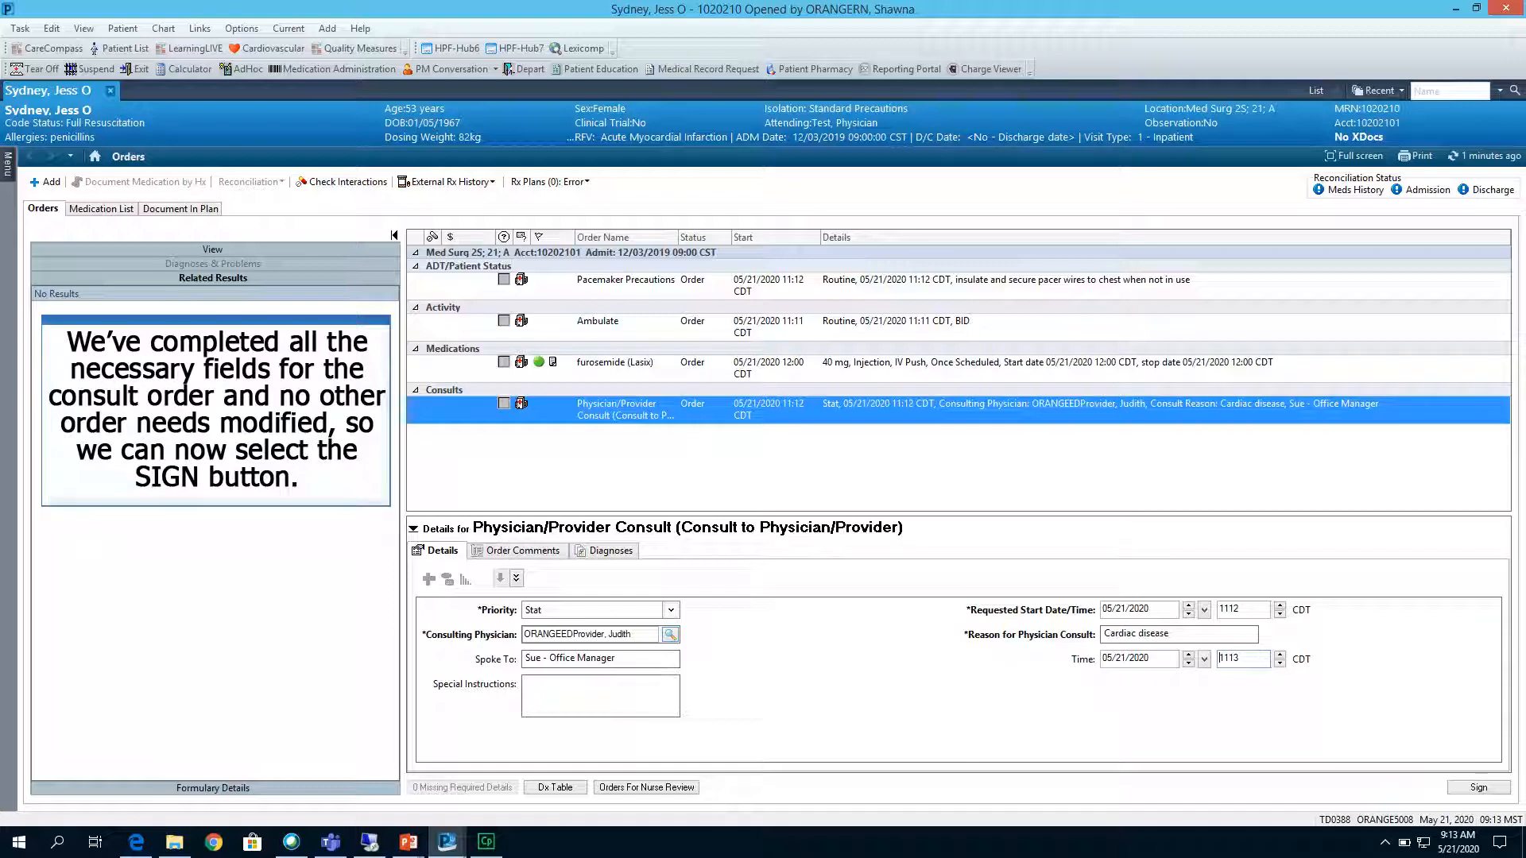
Sign the pending orders, overriding the Lasix duplicate therapy alert with the reason Physician Aware.
{"action": "left_click", "coordinate": [1469, 789]}
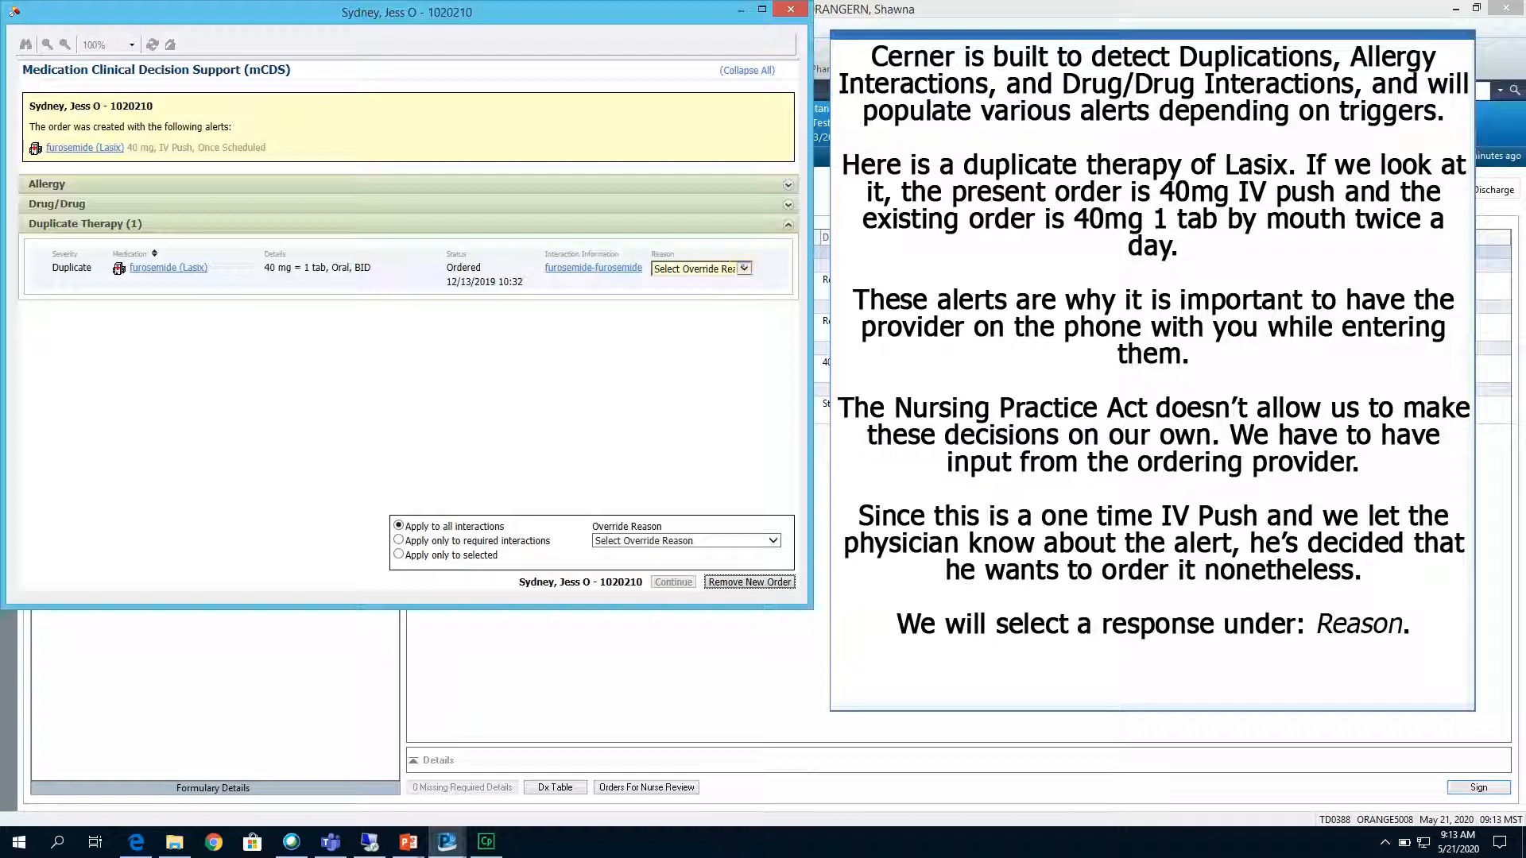
{"action": "left_click", "coordinate": [744, 269]}
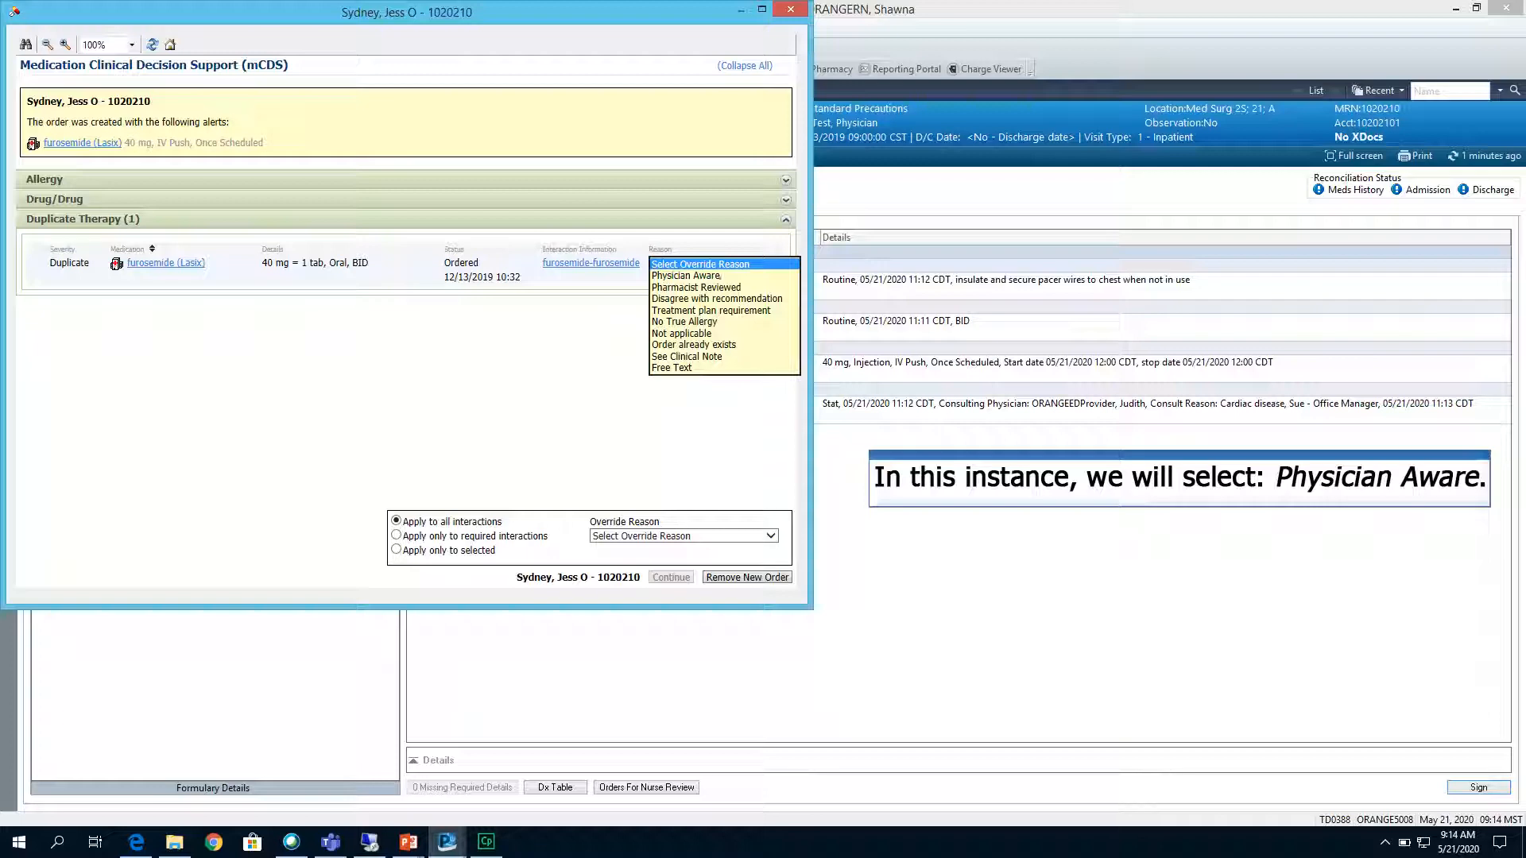
{"action": "left_click", "coordinate": [720, 275]}
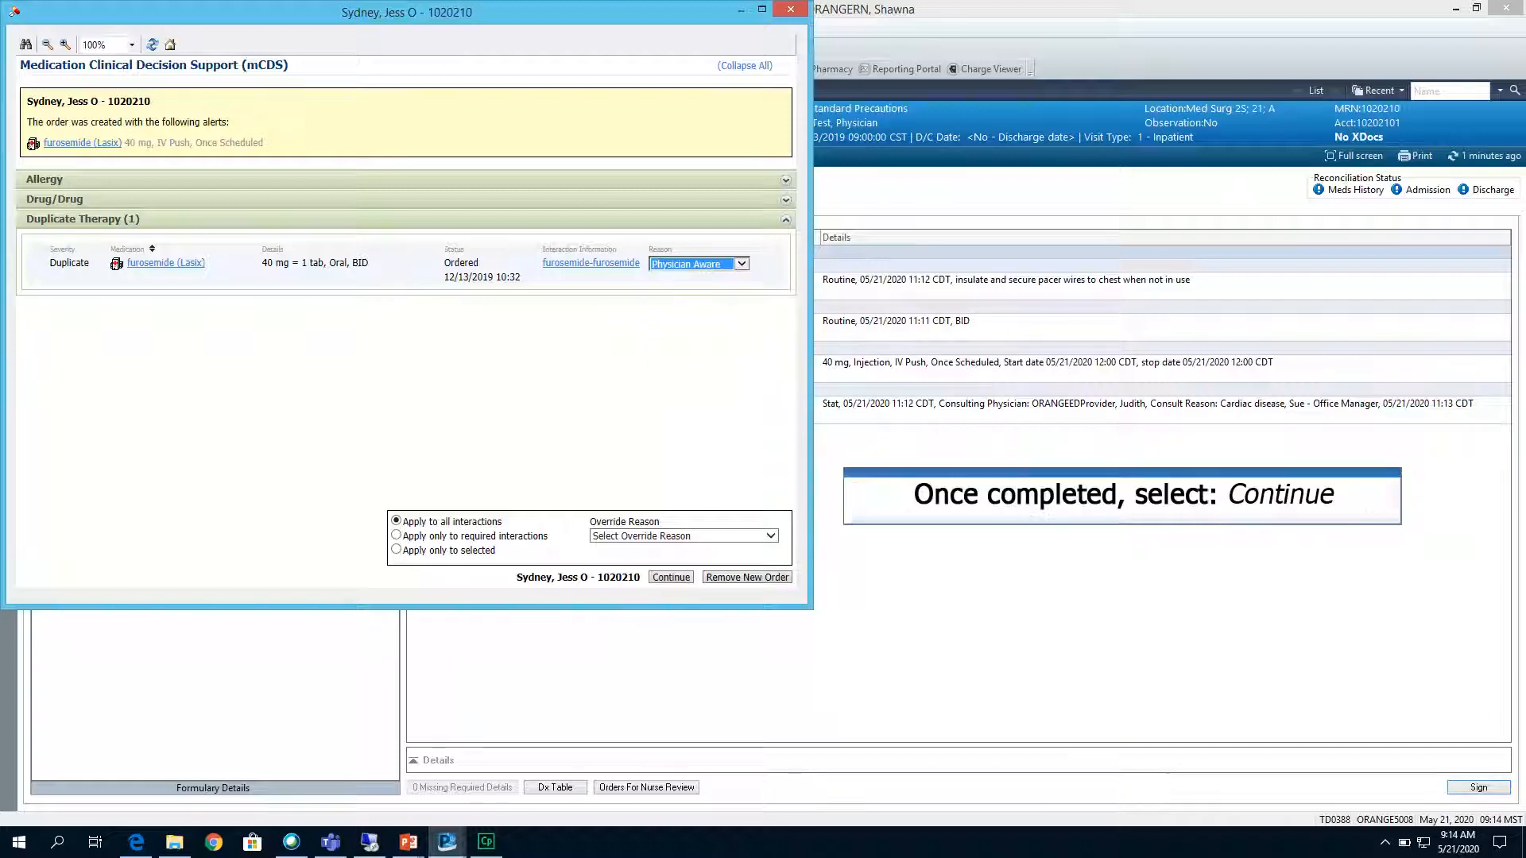
{"action": "left_click", "coordinate": [678, 575]}
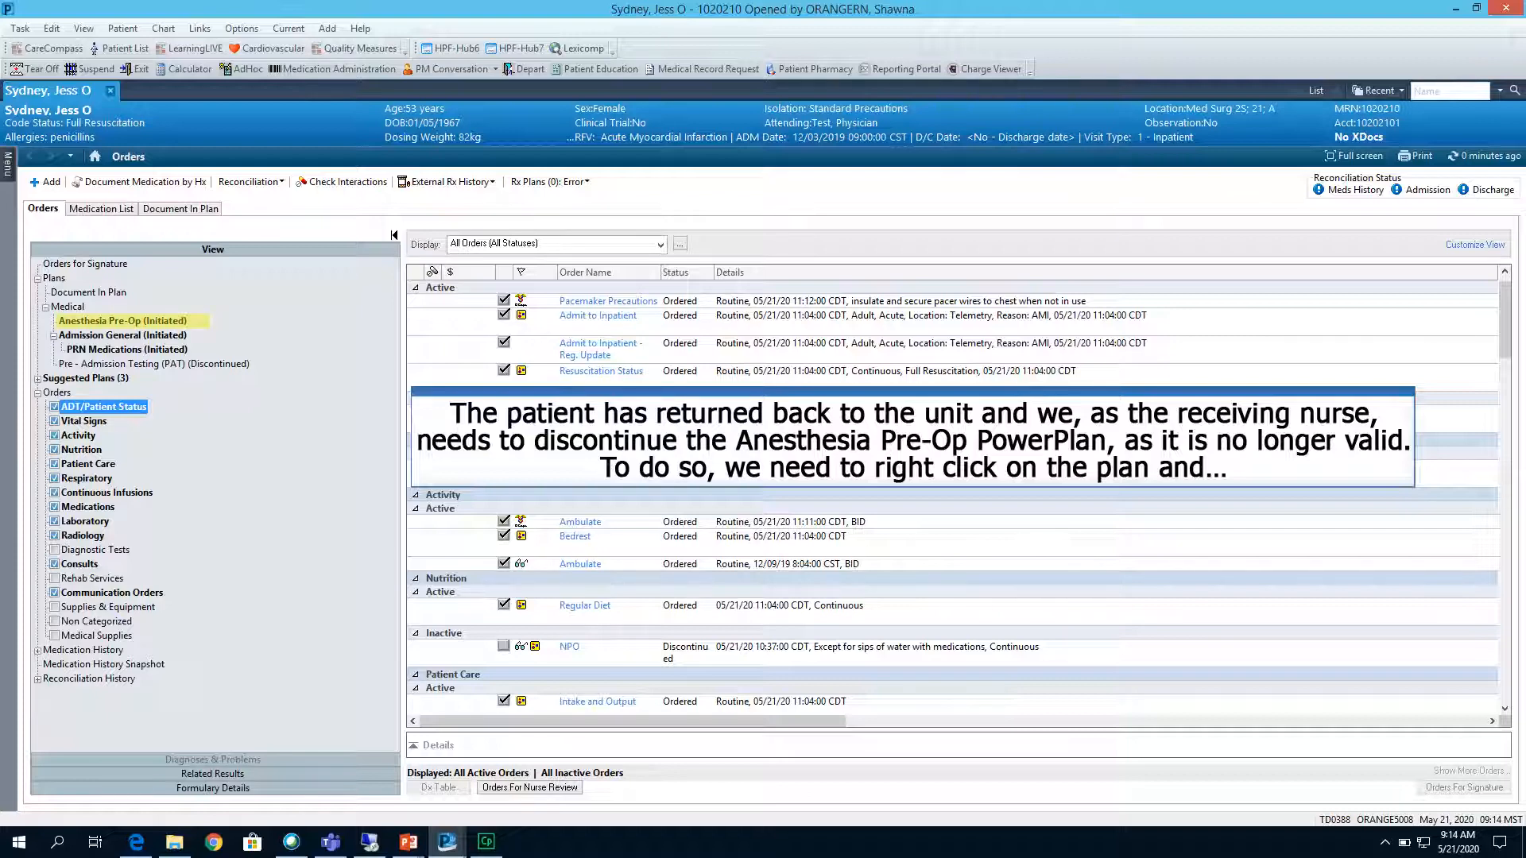
Set the Anesthesia Pre-Op plan to discontinue as No Longer Required, keeping the Heart Failure Nurse Consult.
{"action": "right_click", "coordinate": [112, 321]}
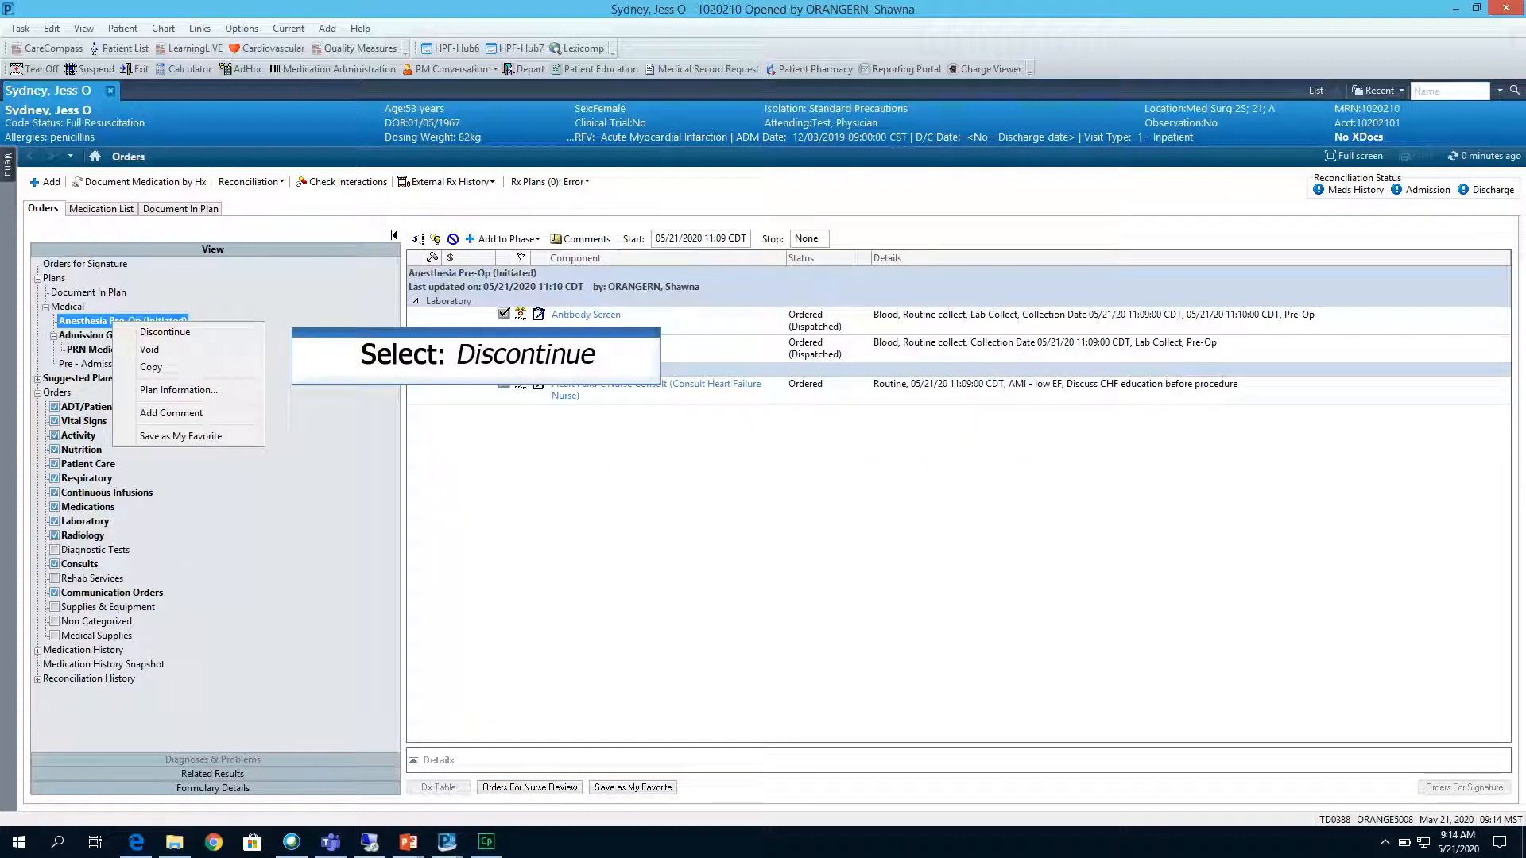
{"action": "left_click", "coordinate": [164, 331]}
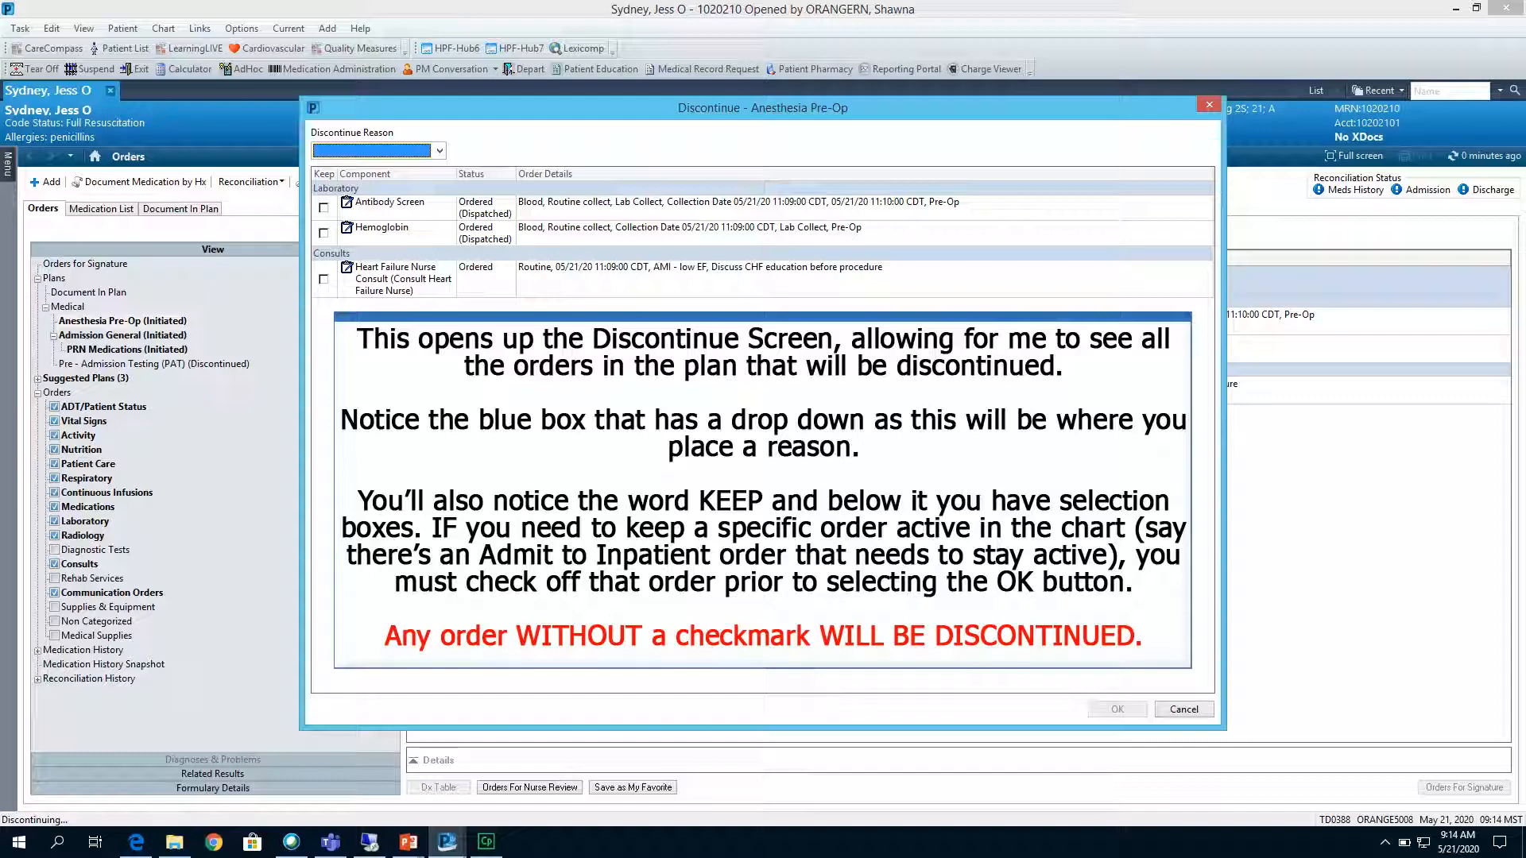
{"action": "left_click", "coordinate": [439, 151]}
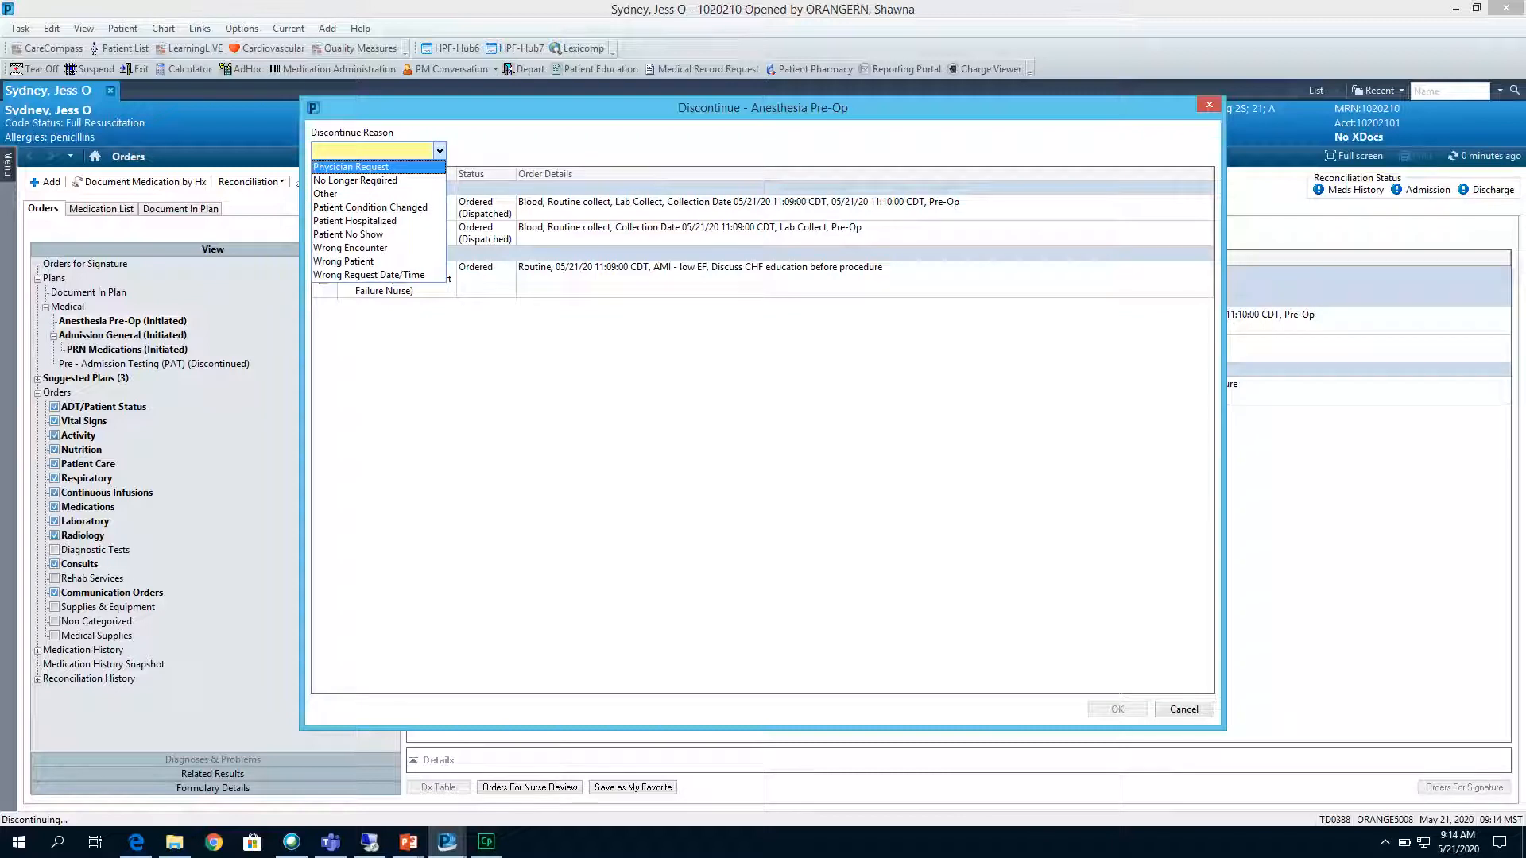
{"action": "left_click", "coordinate": [379, 180]}
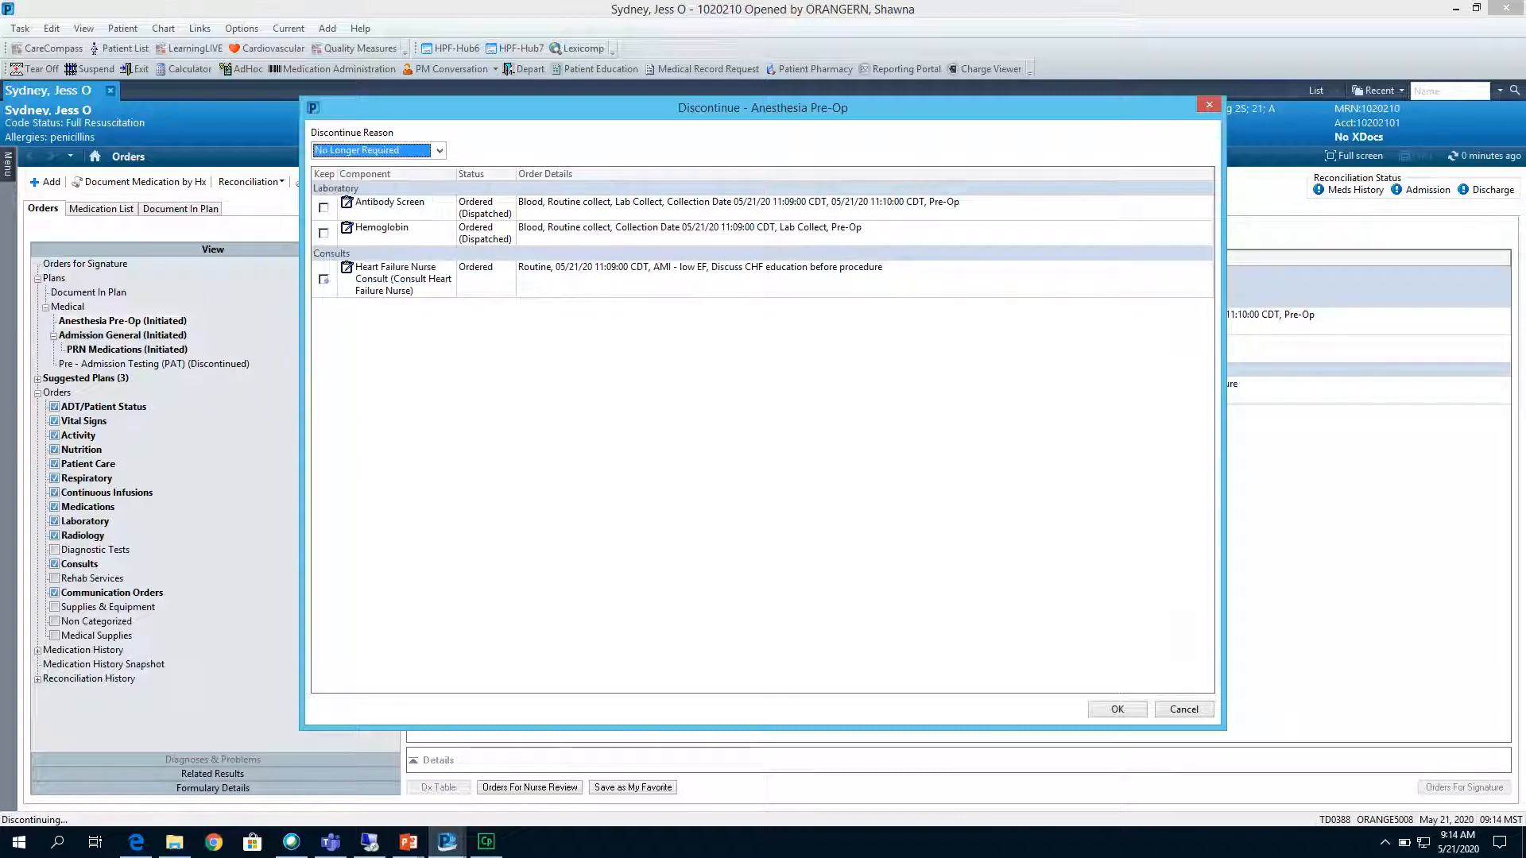
{"action": "left_click", "coordinate": [323, 279]}
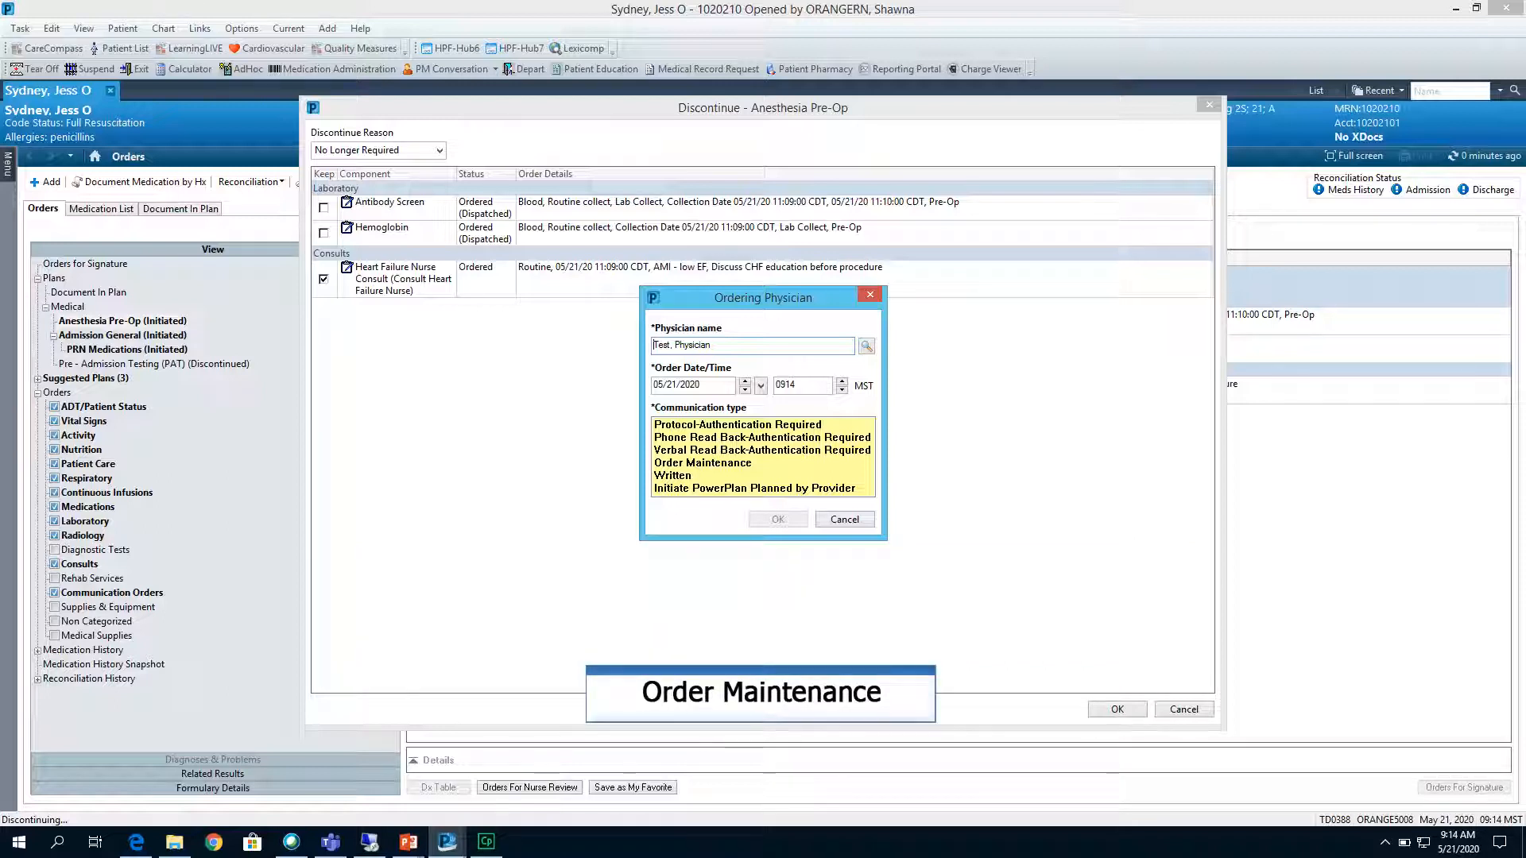
Authorize the plan's discontinuation with communication type Order Maintenance, sign it and refresh the chart.
{"action": "left_click", "coordinate": [710, 463]}
{"action": "left_click", "coordinate": [778, 519]}
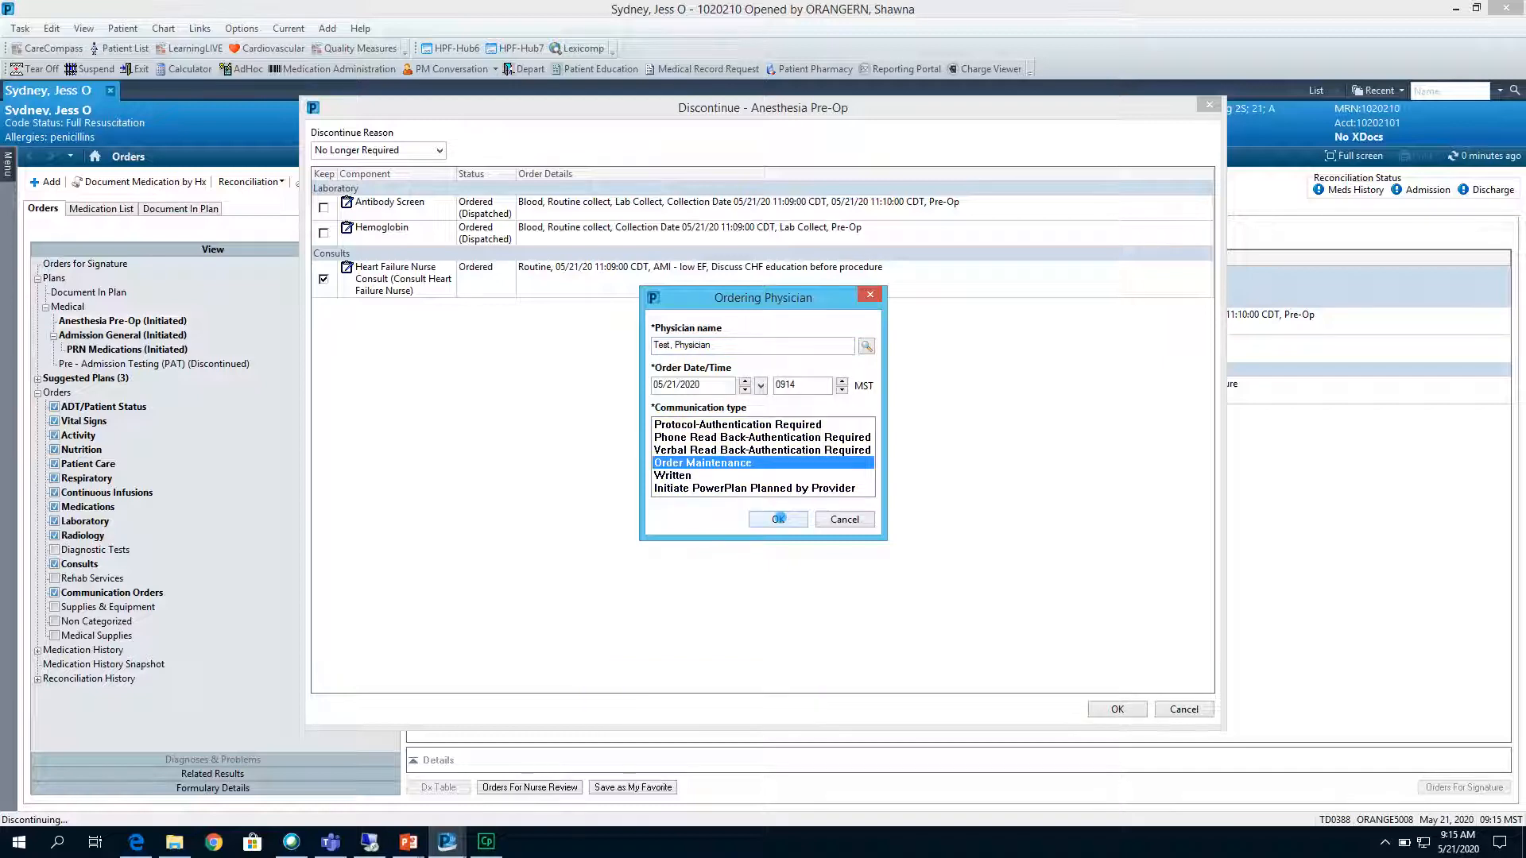
{"action": "left_click", "coordinate": [1476, 786]}
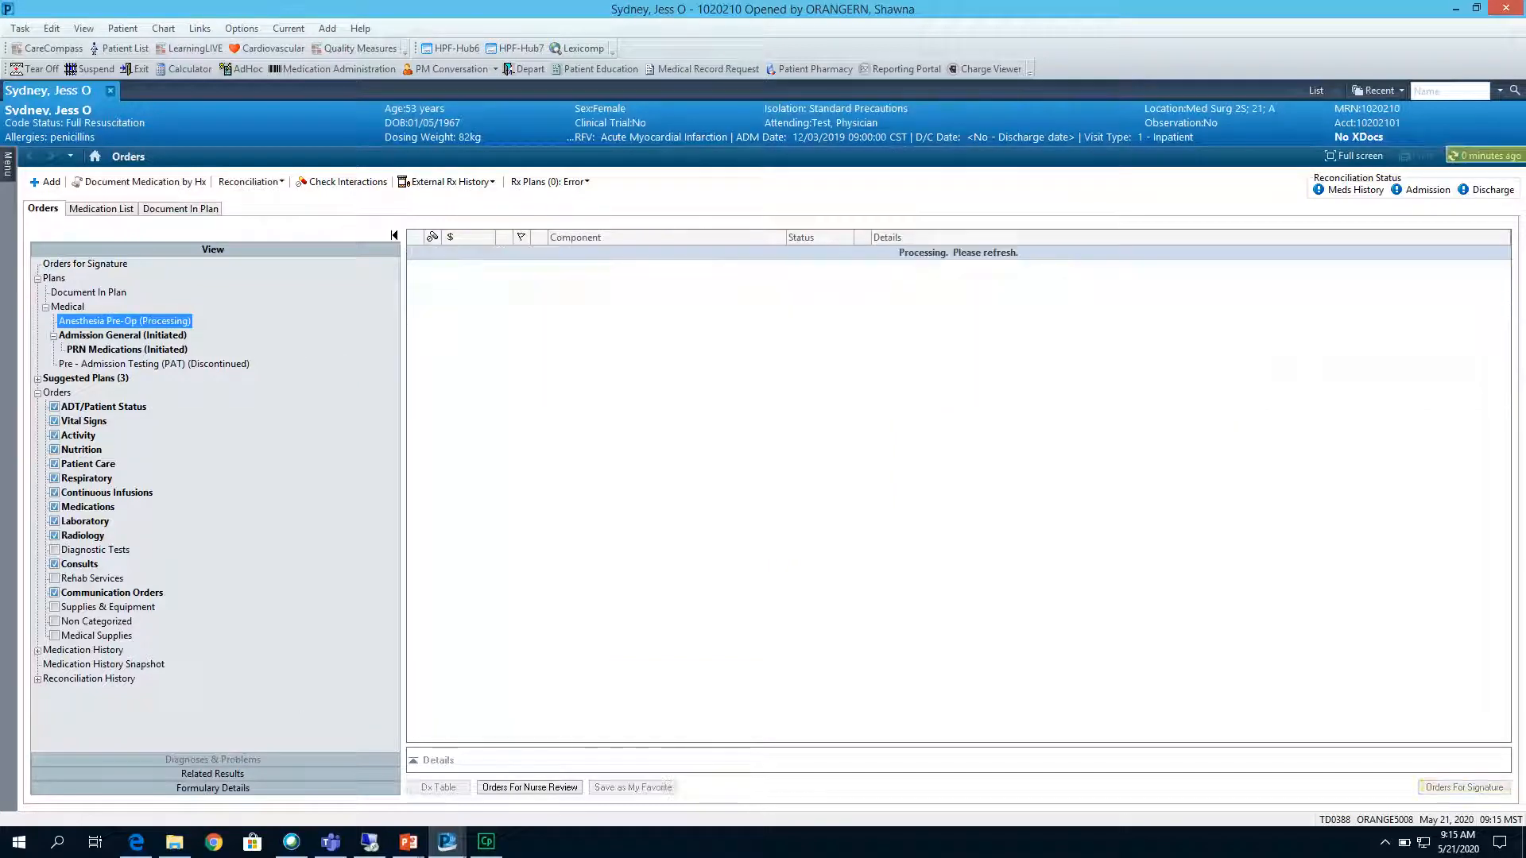
{"action": "left_click", "coordinate": [1486, 156]}
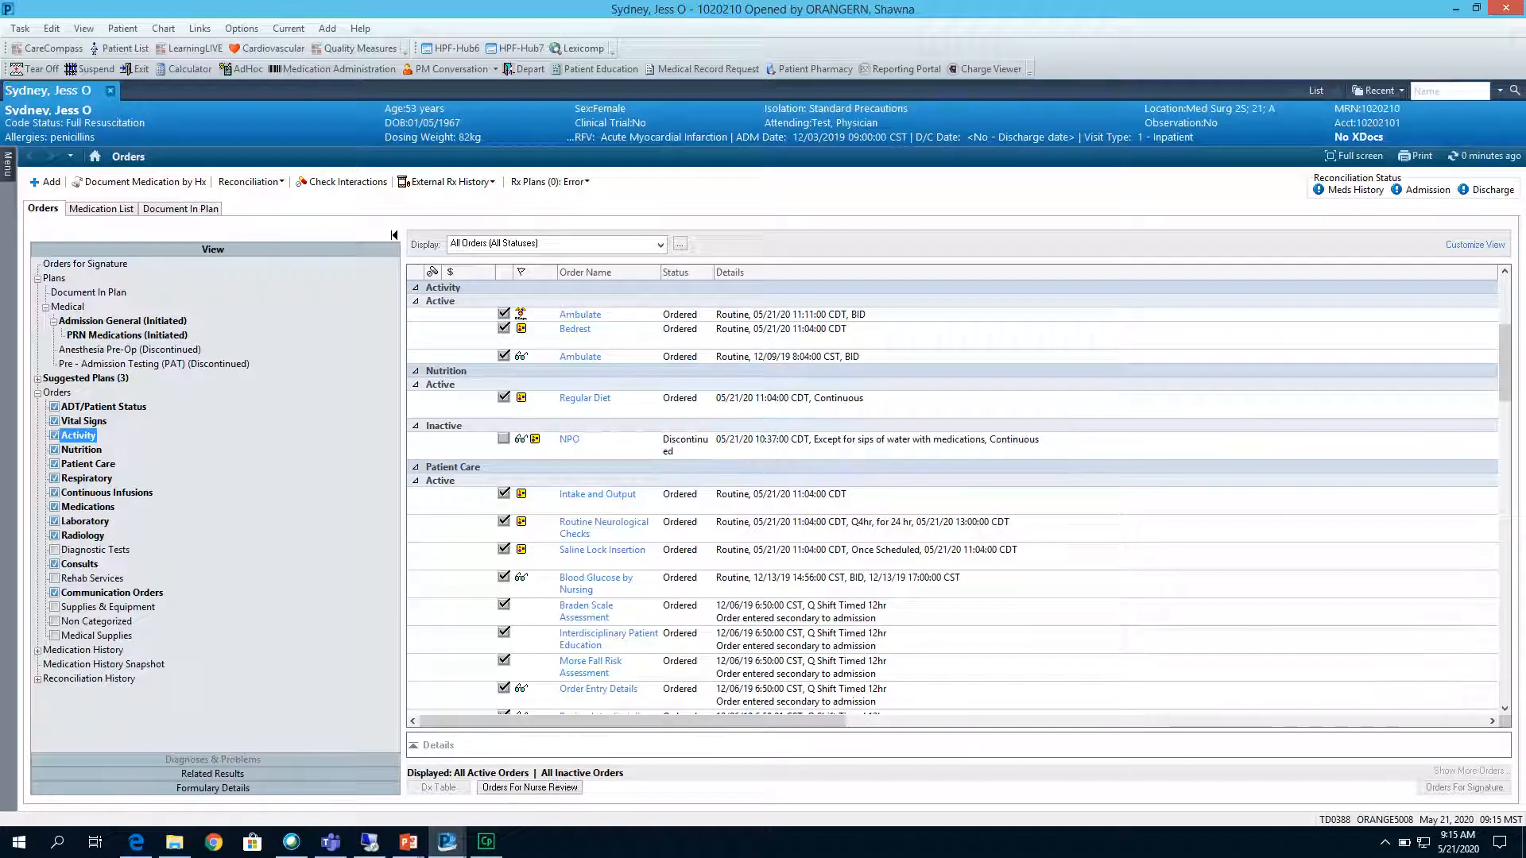
Open the order information for the newer Ambulate order and examine its details and history.
{"action": "left_click", "coordinate": [580, 315]}
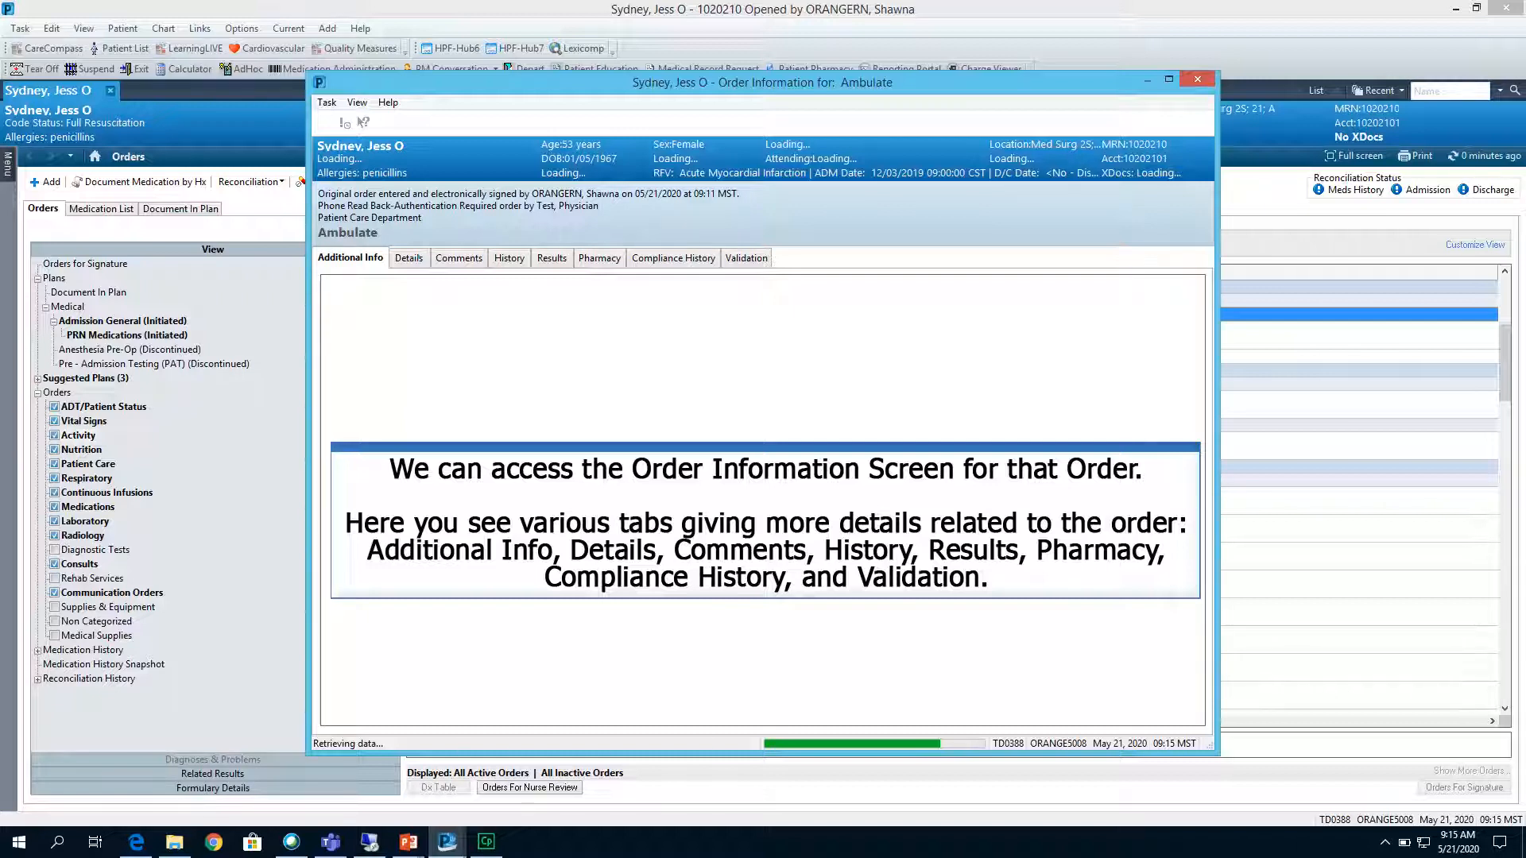
{"action": "left_click", "coordinate": [410, 258]}
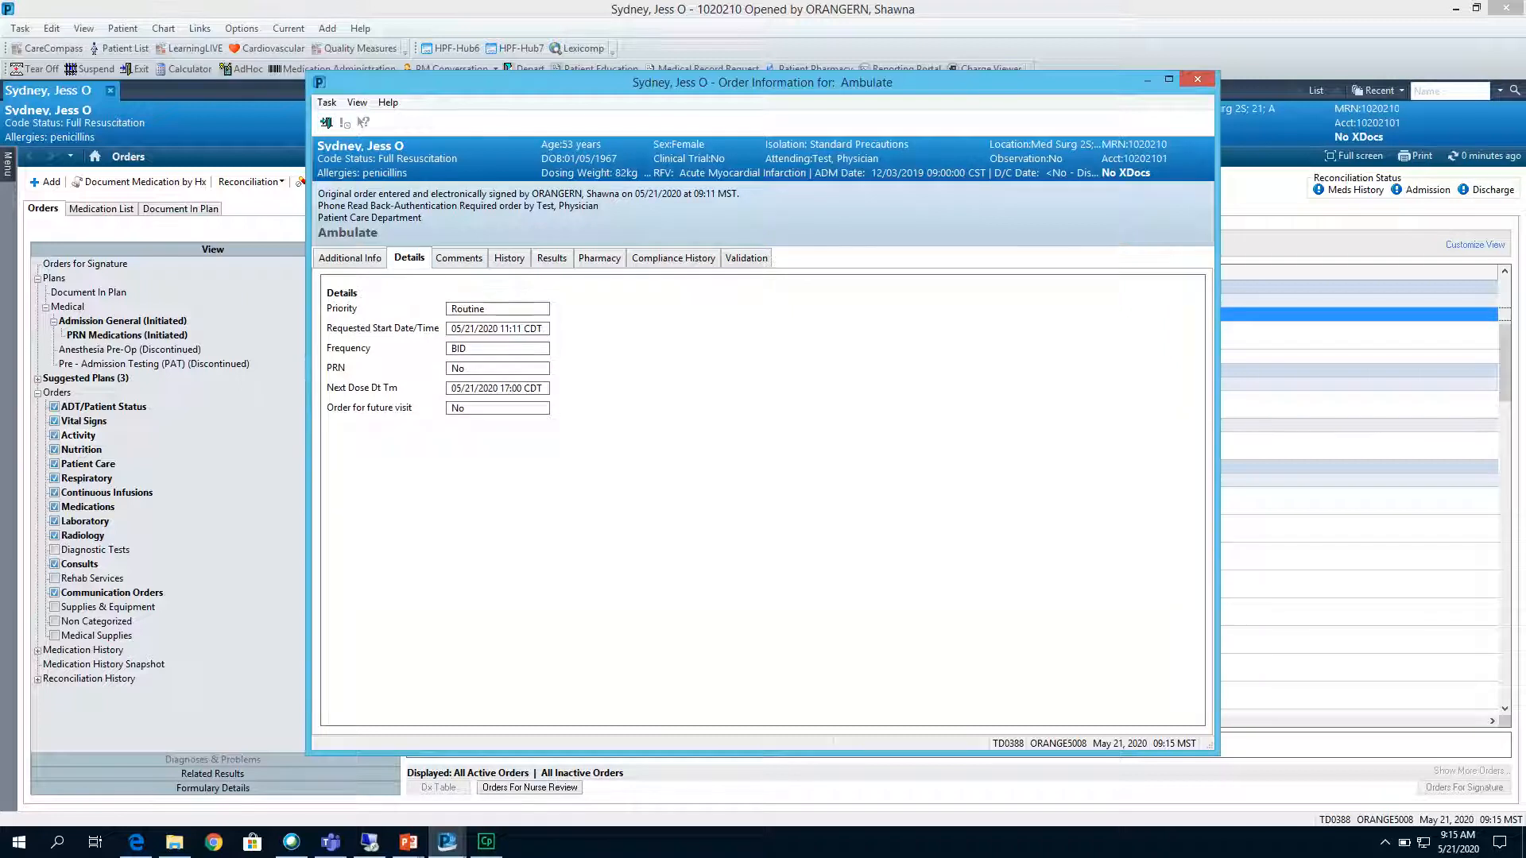
{"action": "left_click", "coordinate": [509, 258]}
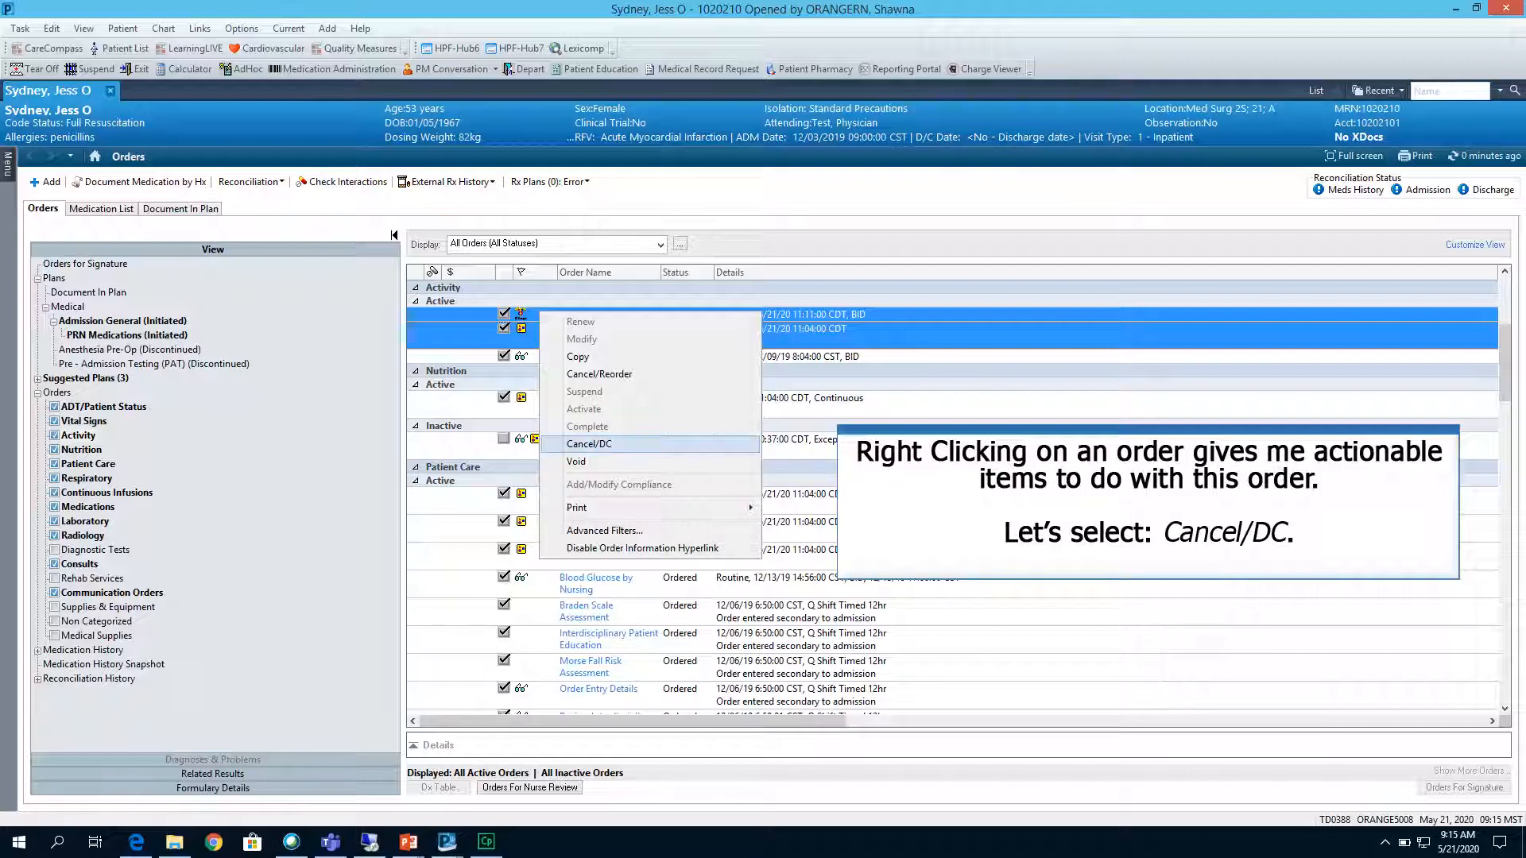
Cancel/DC the selected Ambulate and Bedrest orders using Order Maintenance and discontinue reason Duplicate, and sign the changes.
{"action": "left_click", "coordinate": [588, 444]}
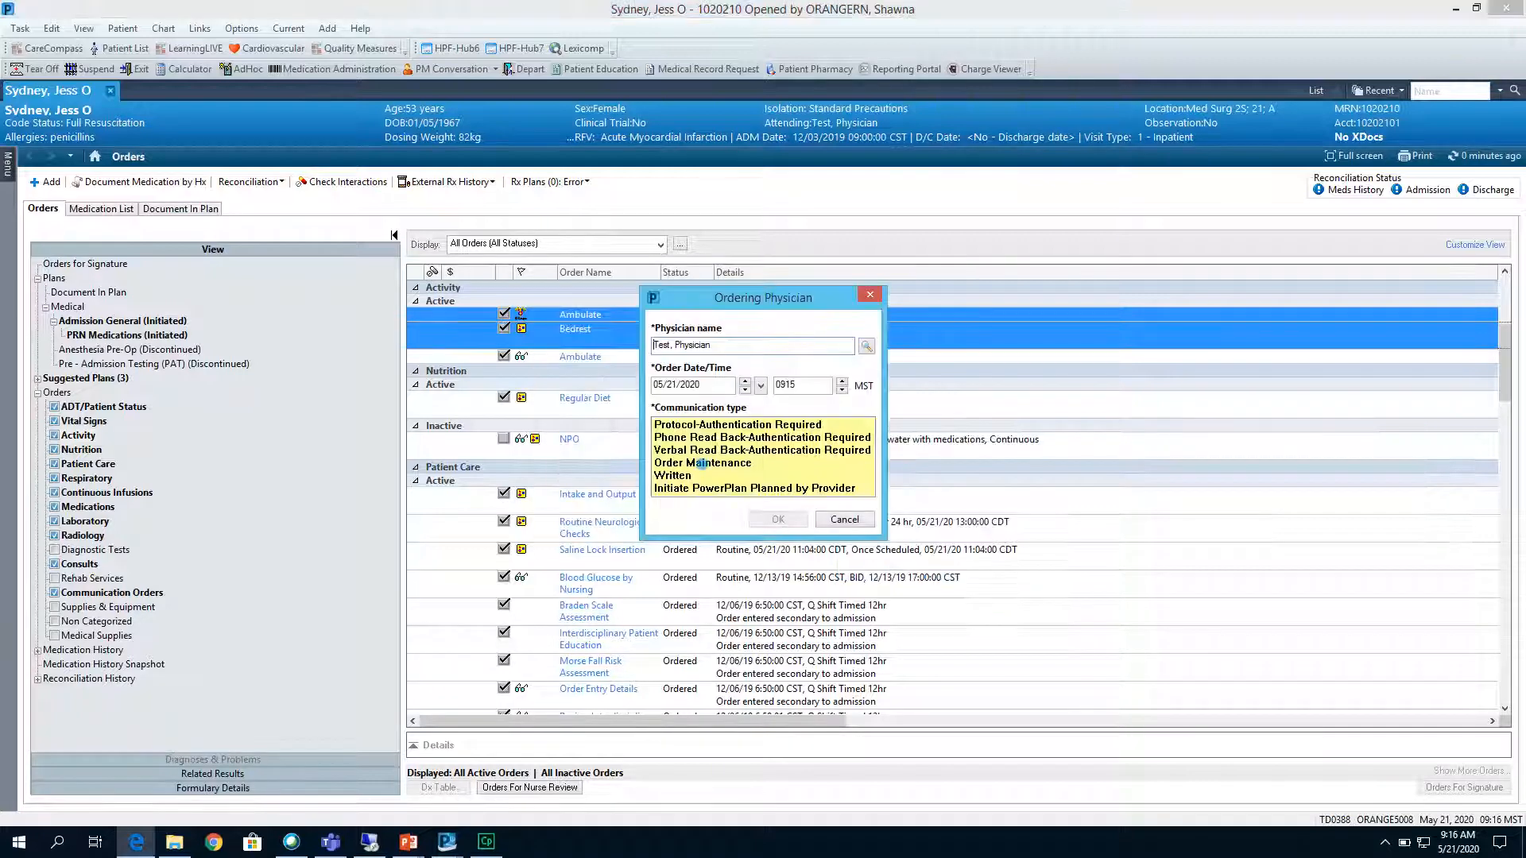
{"action": "left_click", "coordinate": [702, 464]}
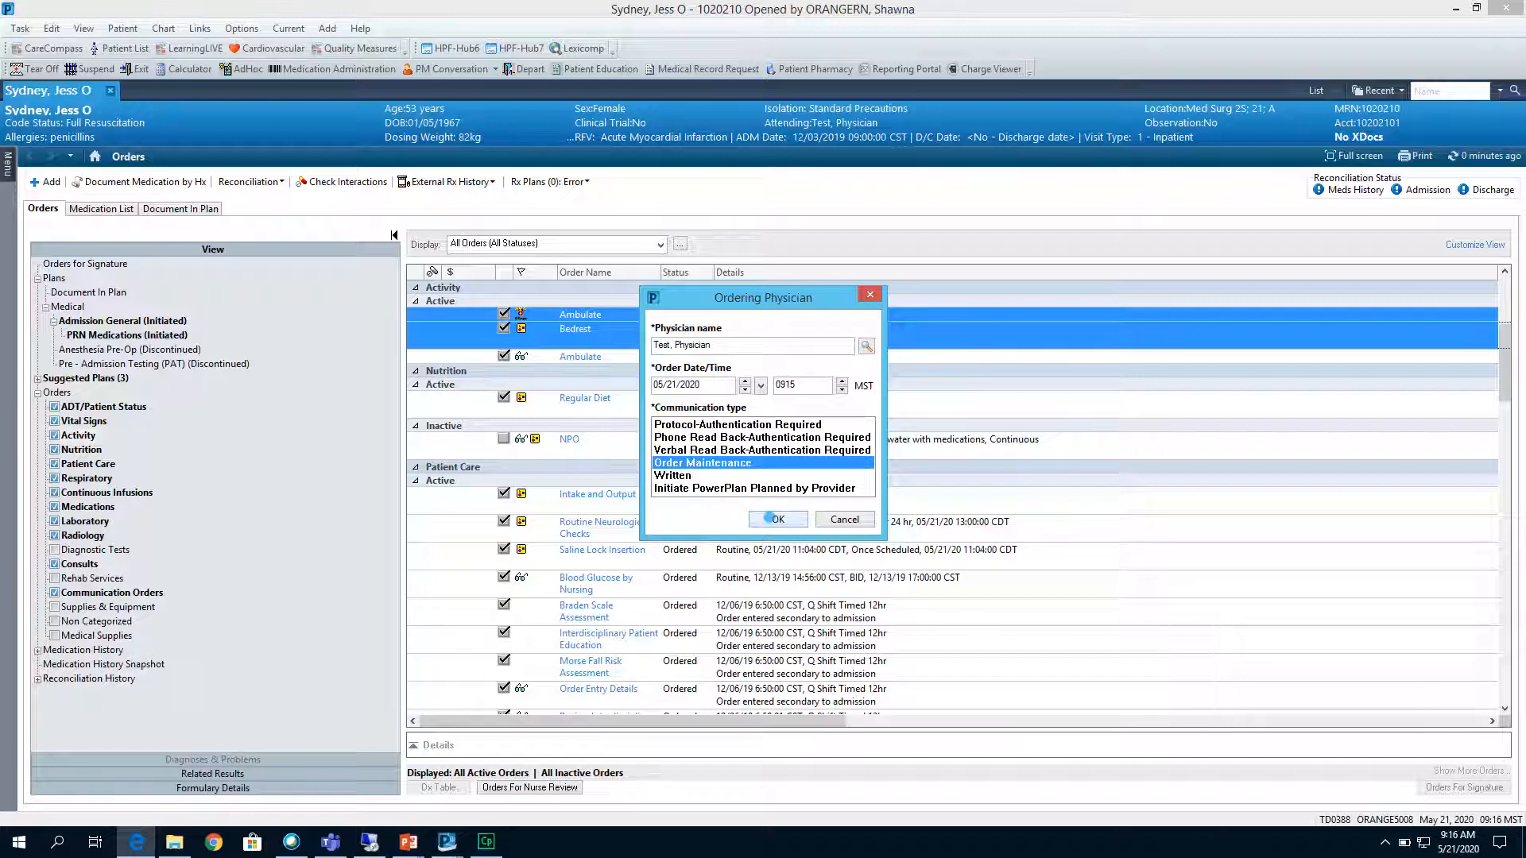
{"action": "left_click", "coordinate": [769, 518]}
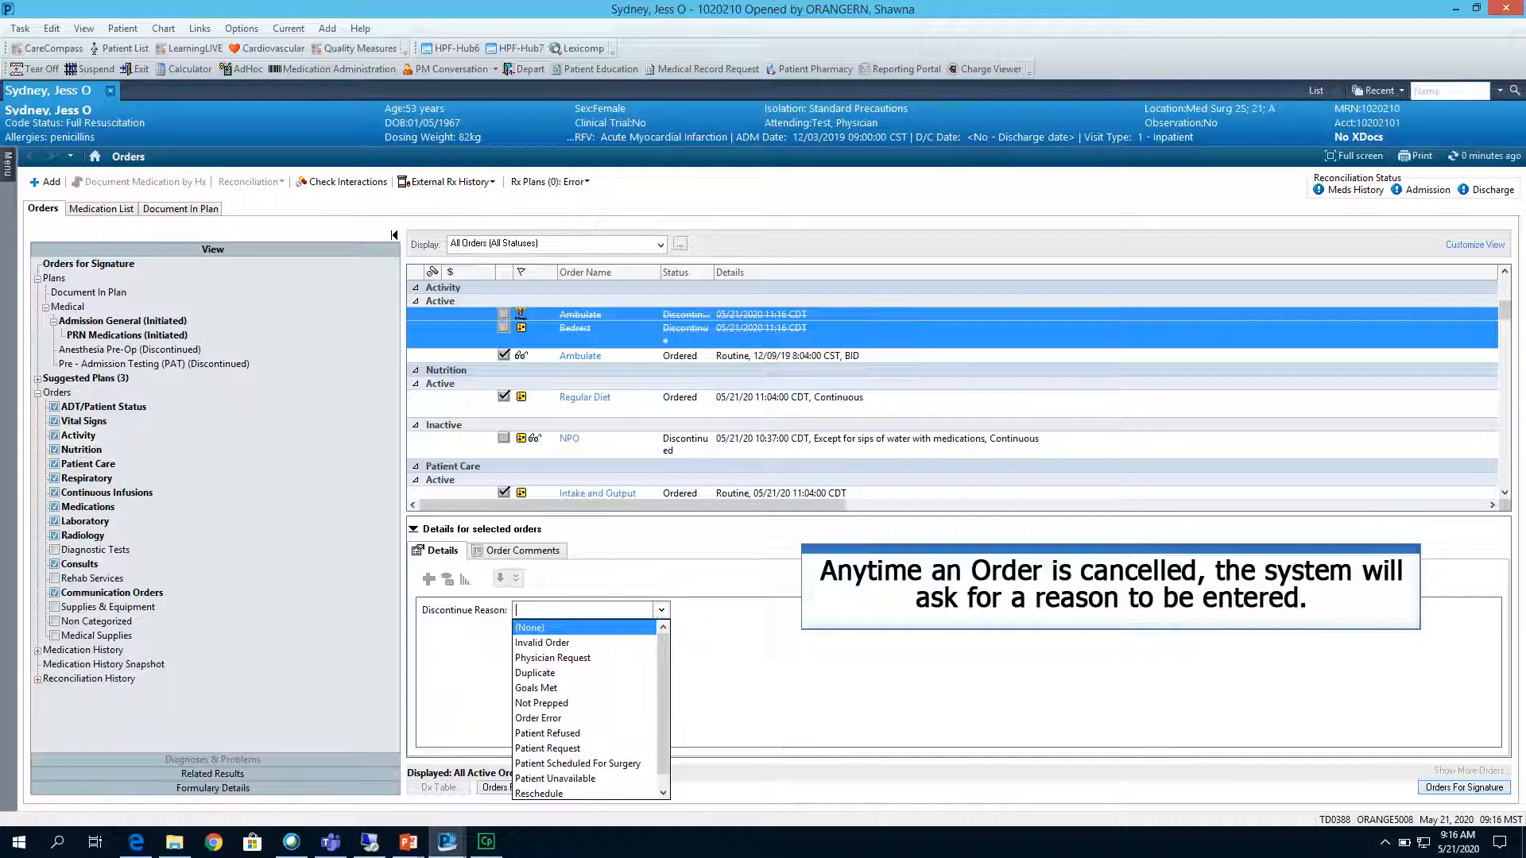
{"action": "left_click", "coordinate": [535, 673]}
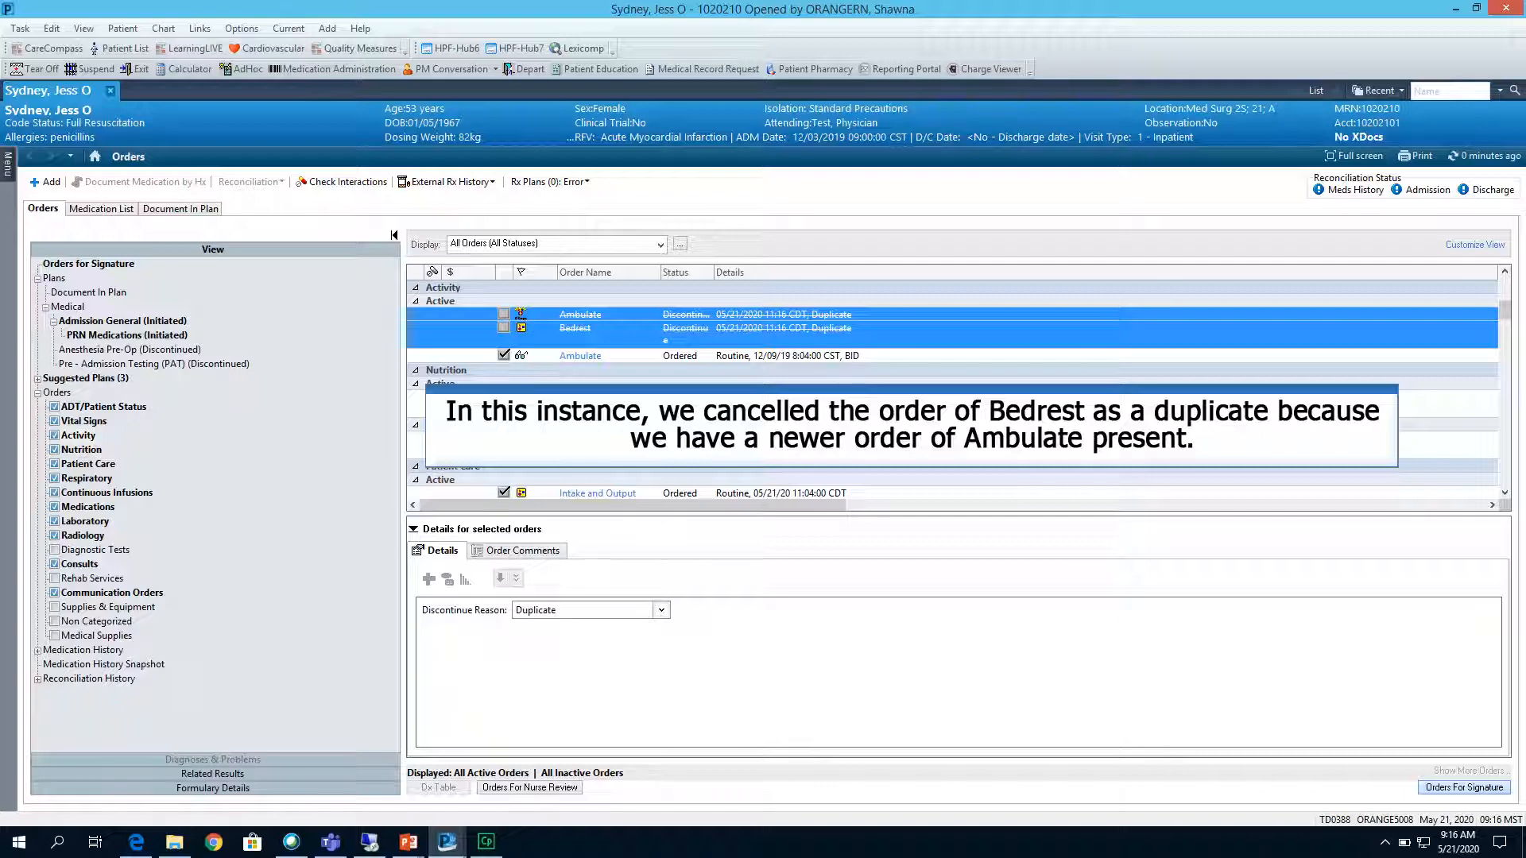
{"action": "left_click", "coordinate": [1464, 787]}
{"action": "left_click", "coordinate": [1478, 788]}
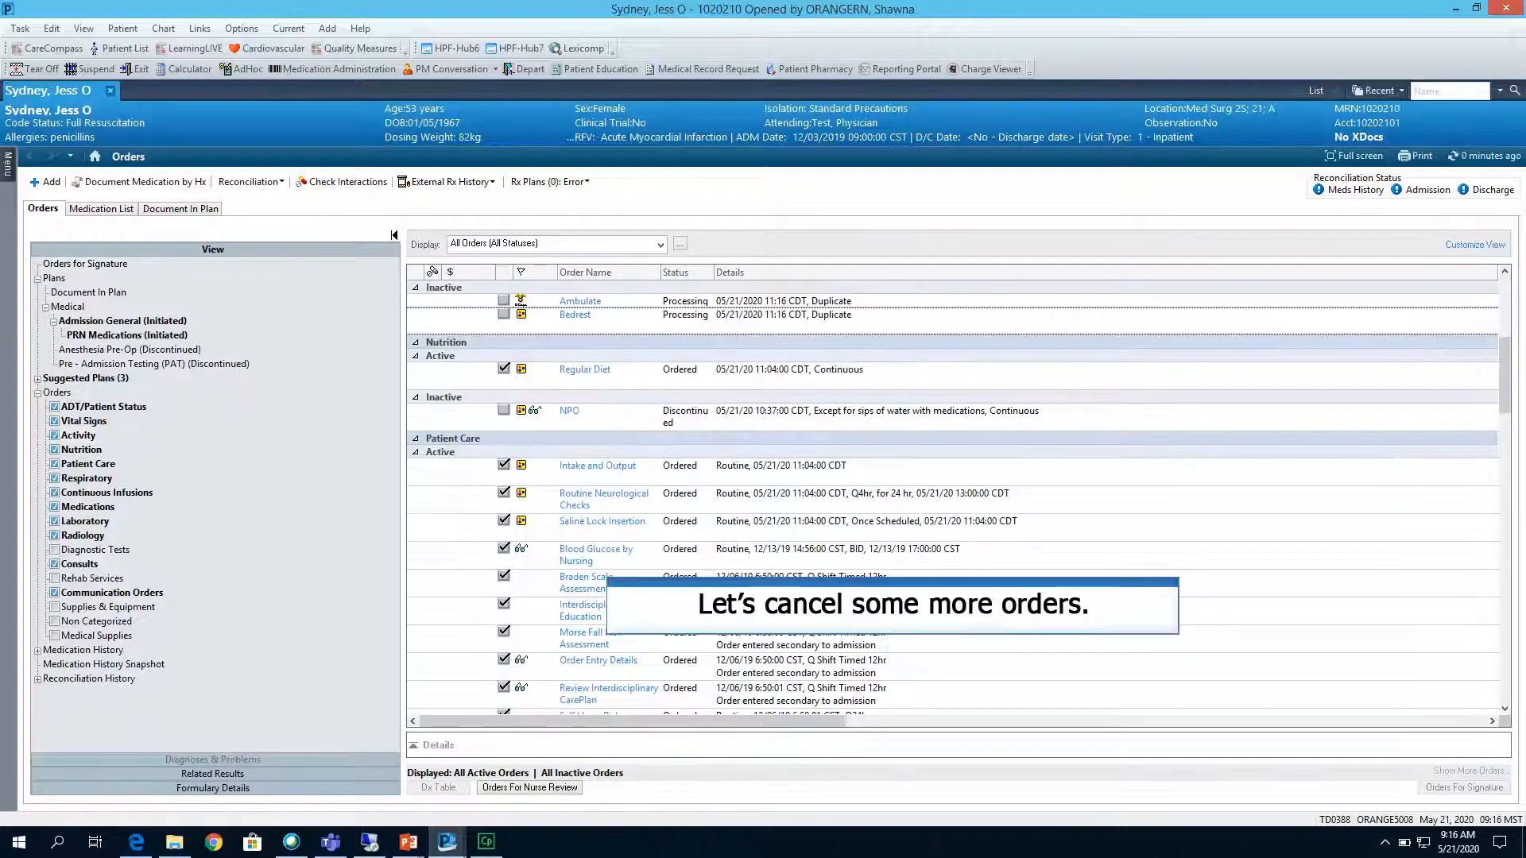
Cancel/DC Routine Neurological Checks with Phone Read Back-Authentication Required and discontinue reason Goals Met, and sign the cancellation.
{"action": "right_click", "coordinate": [634, 497]}
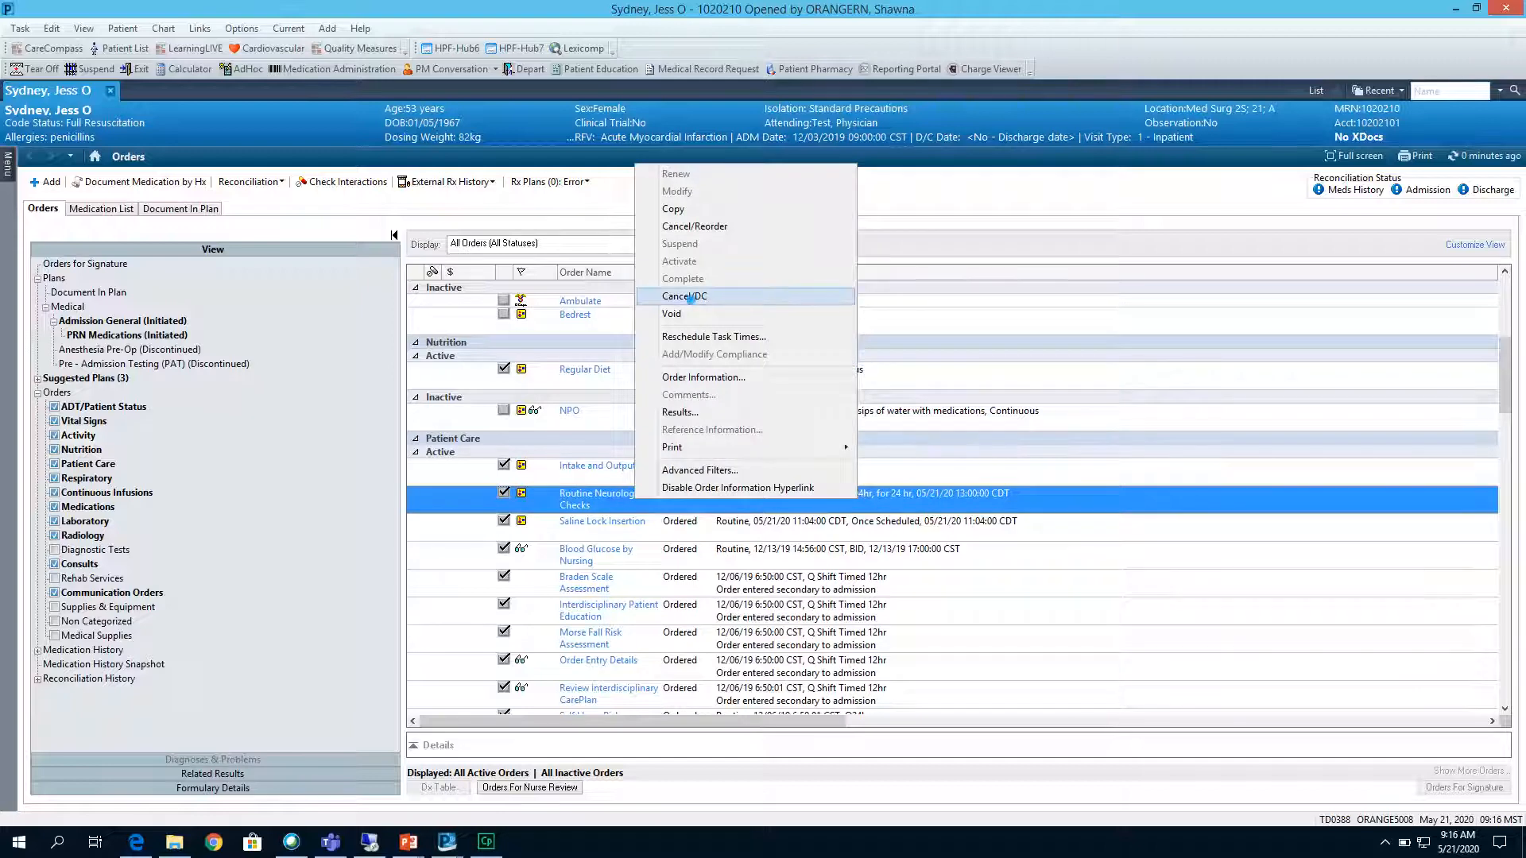
{"action": "left_click", "coordinate": [690, 298]}
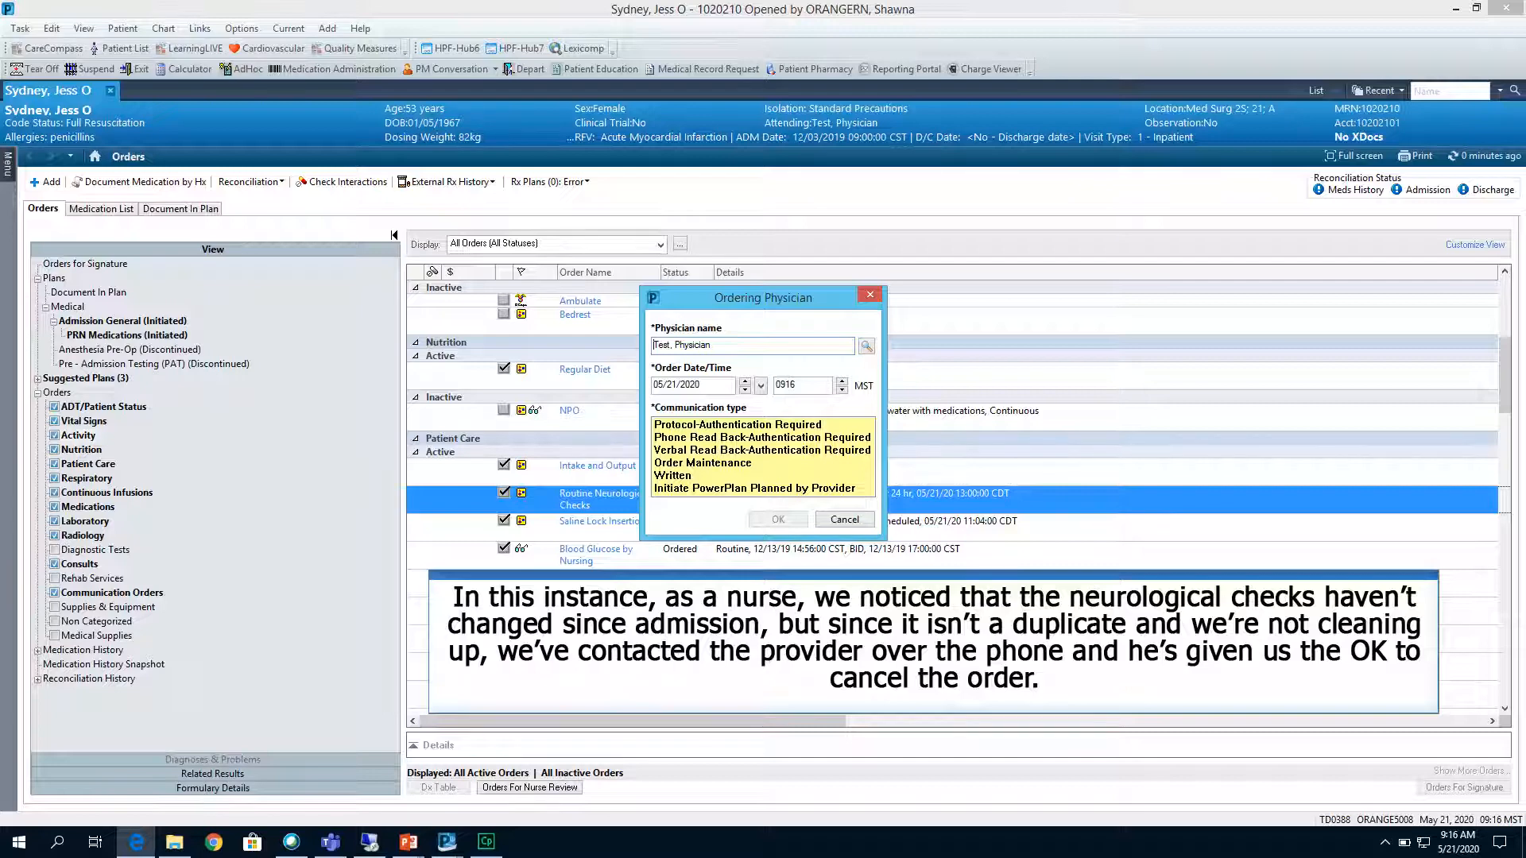
{"action": "left_click", "coordinate": [761, 438]}
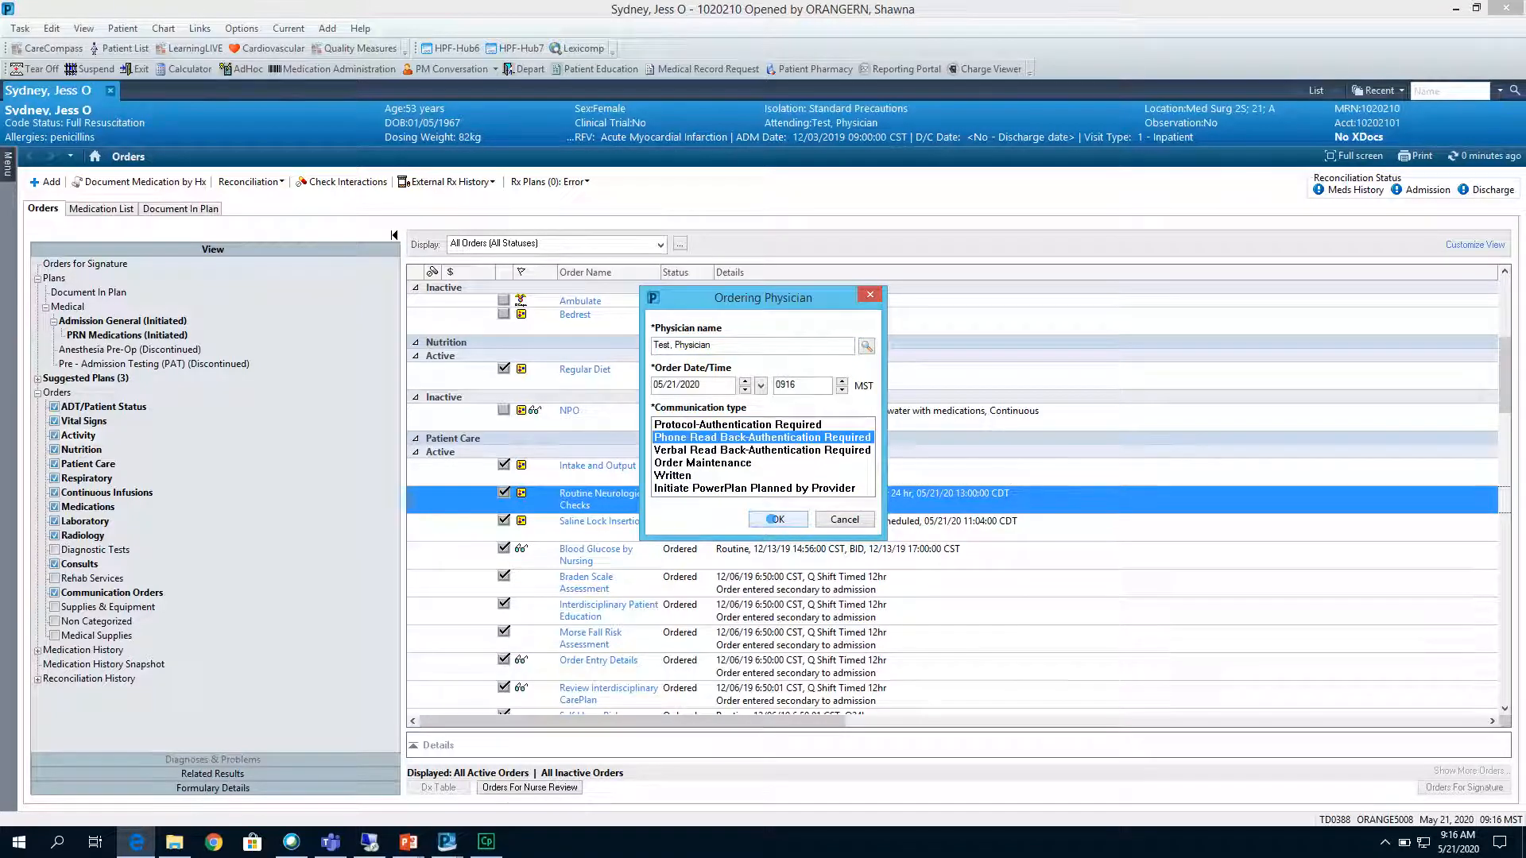
{"action": "left_click", "coordinate": [772, 519]}
{"action": "left_click", "coordinate": [564, 657]}
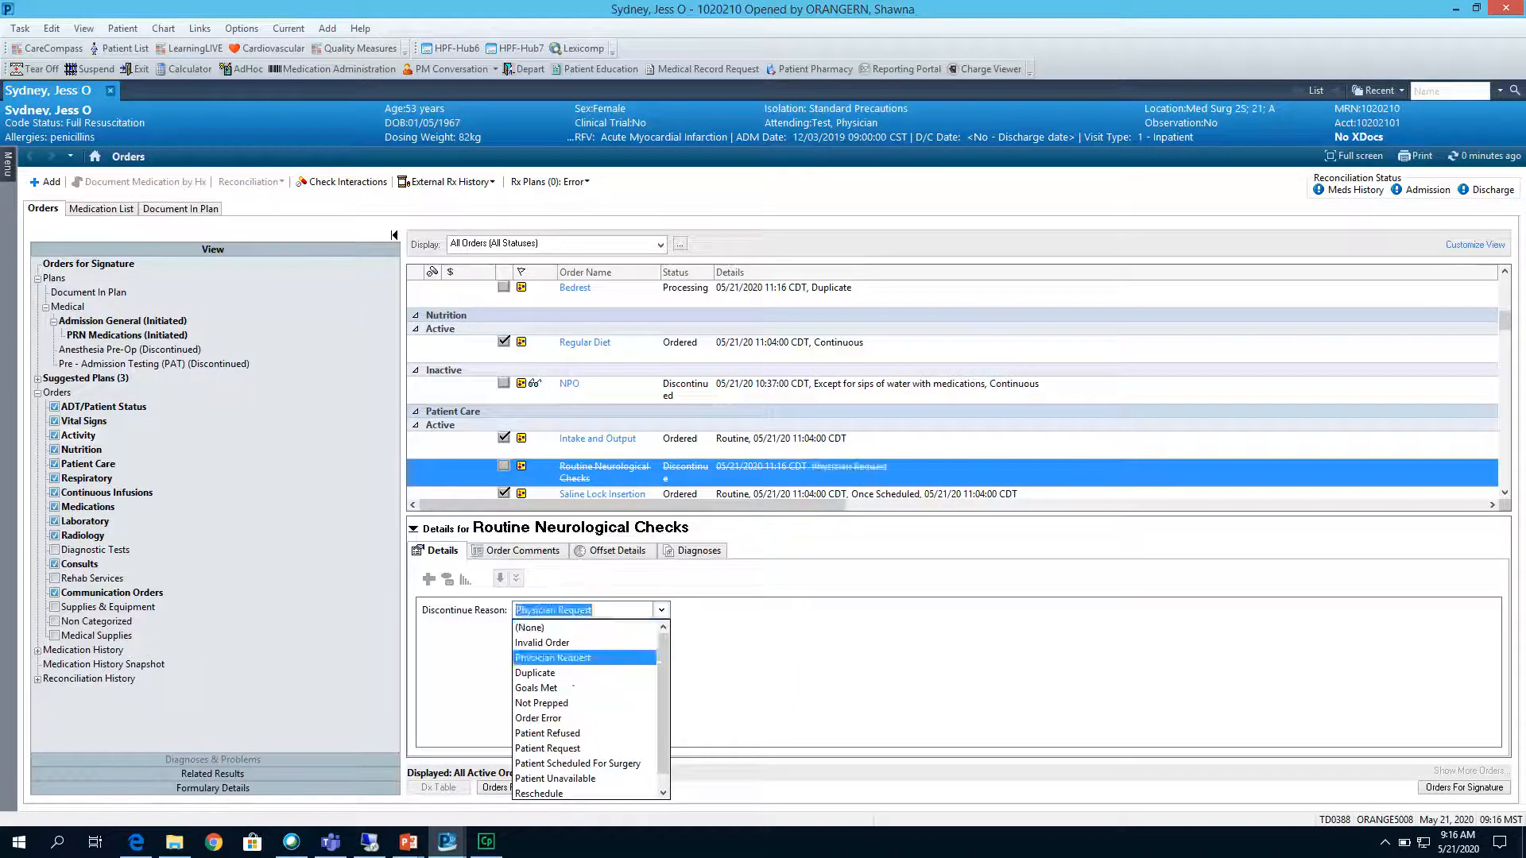
{"action": "left_click", "coordinate": [530, 686]}
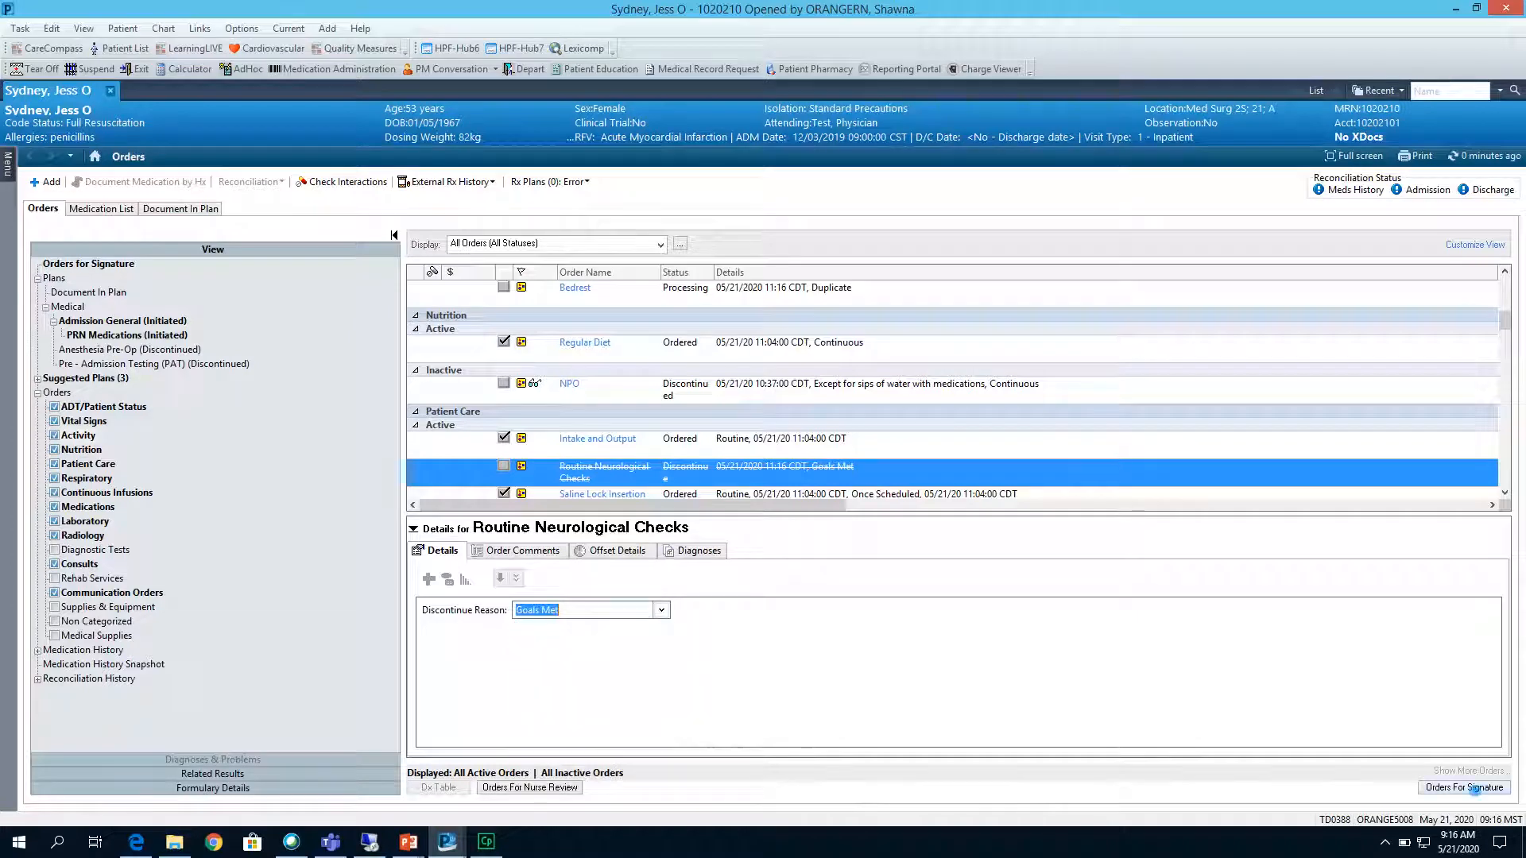
{"action": "left_click", "coordinate": [1474, 789]}
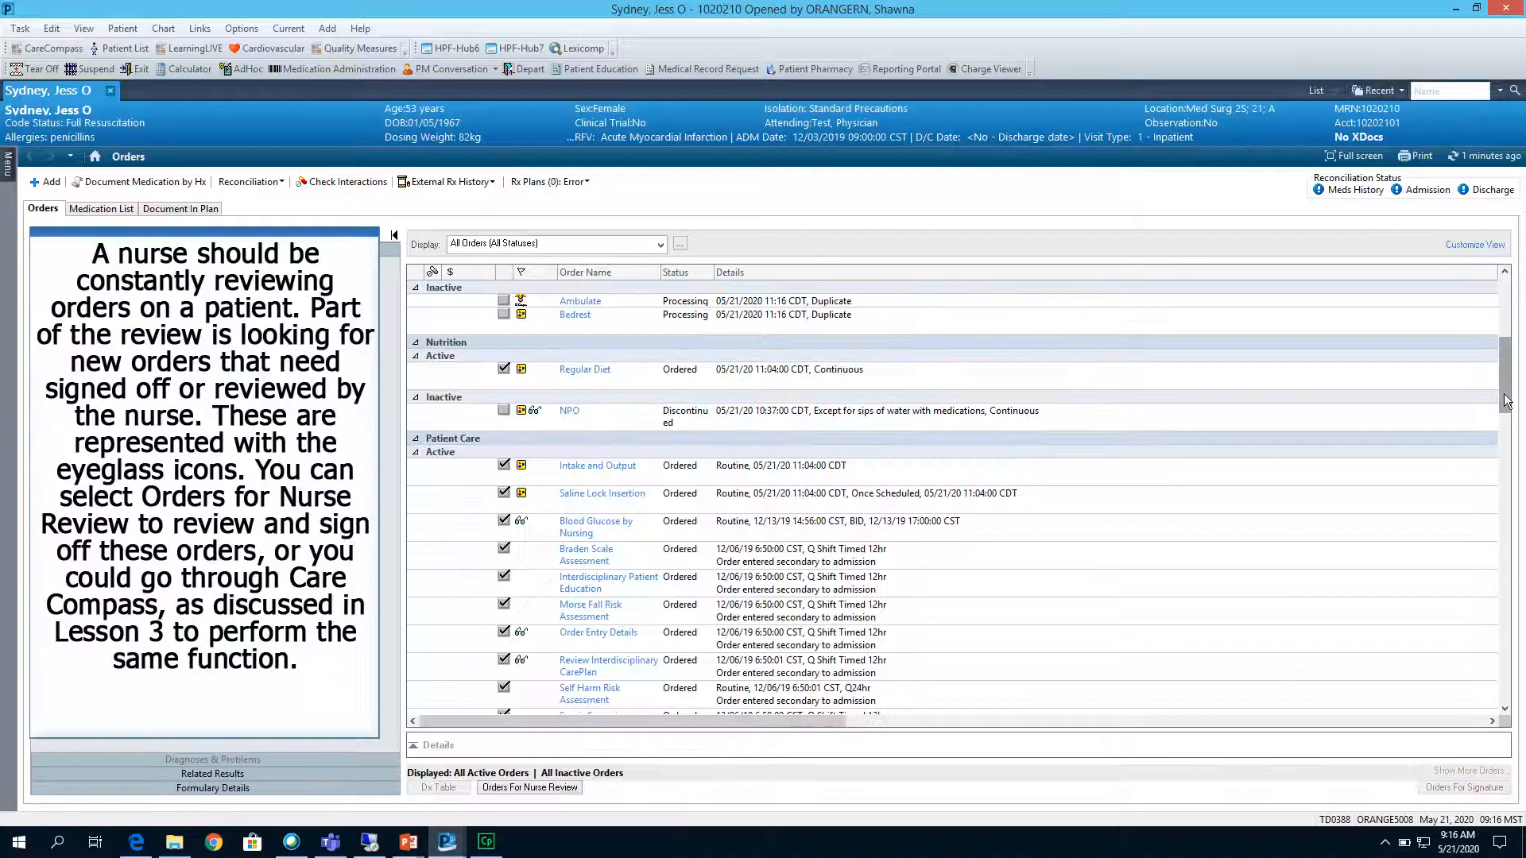
{"action": "left_click_drag", "start_coordinate": [1507, 401], "coordinate": [1524, 715]}
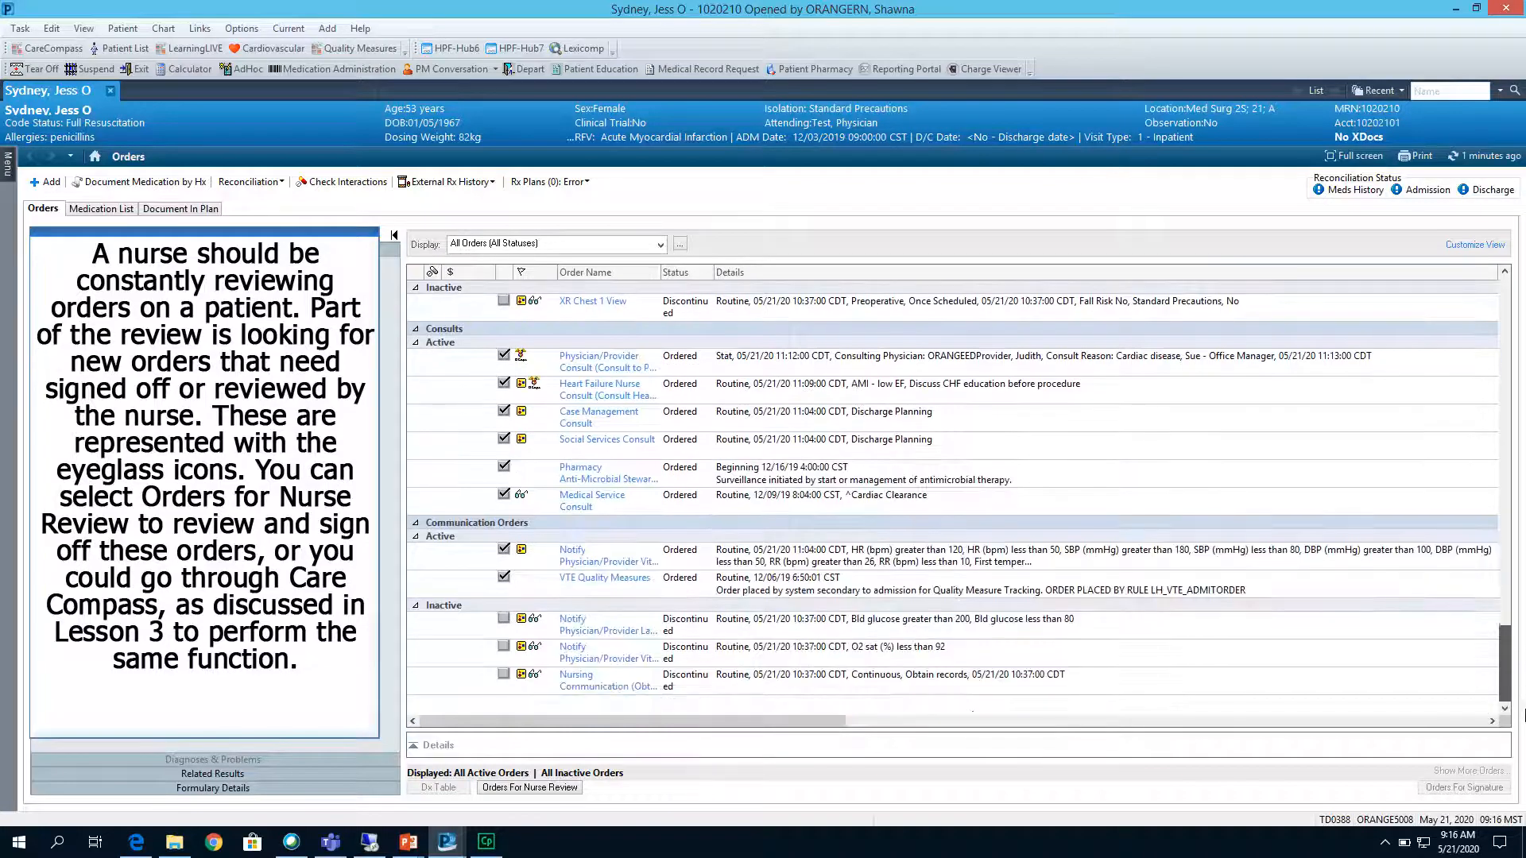